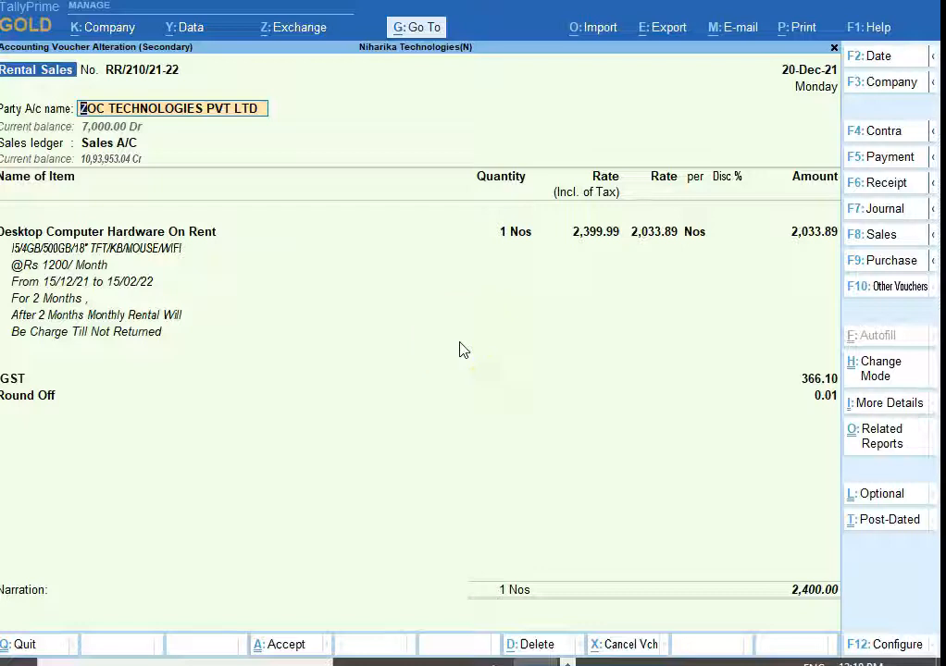
Preview the Tax Invoice printout of the Rental Sales voucher, read it enlarged from header to bank details, and return to the voucher
left_click(796, 29)
left_click(776, 89)
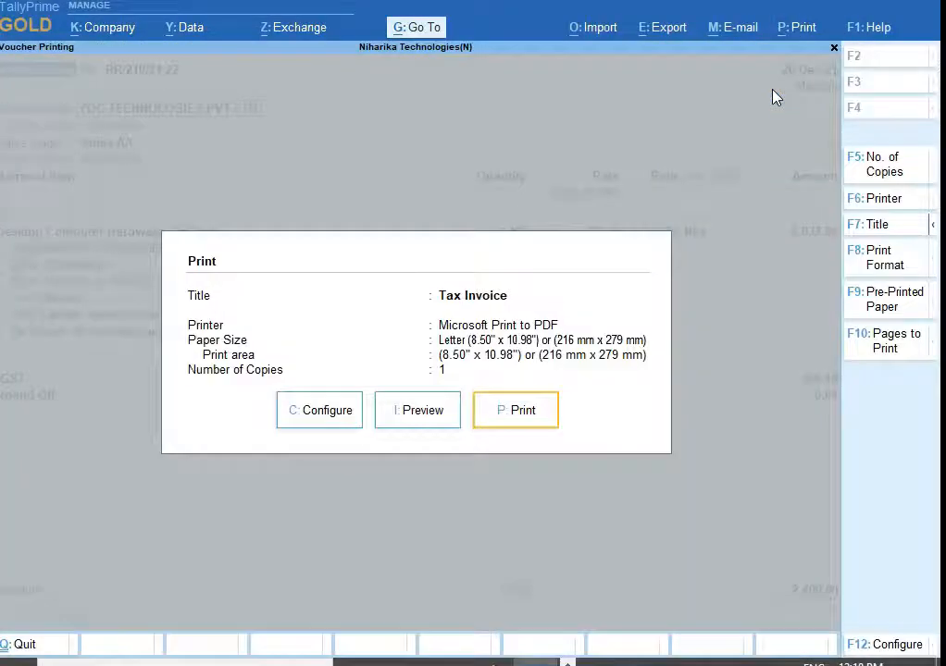
left_click(430, 419)
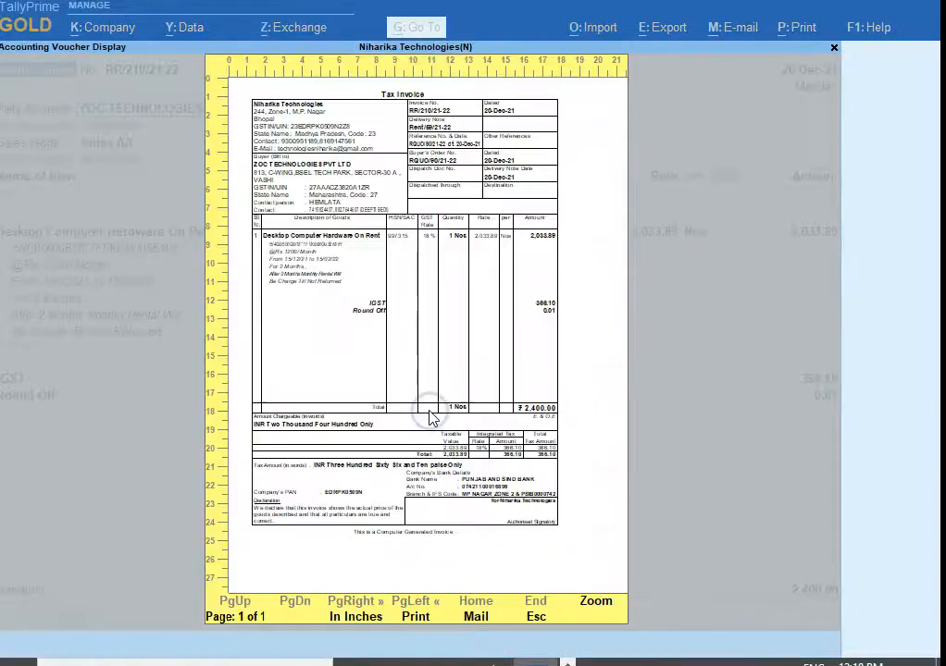
left_click(432, 139)
mouse_move(836, 222)
left_mouse_down()
mouse_move(833, 321)
mouse_move(834, 232)
left_mouse_up()
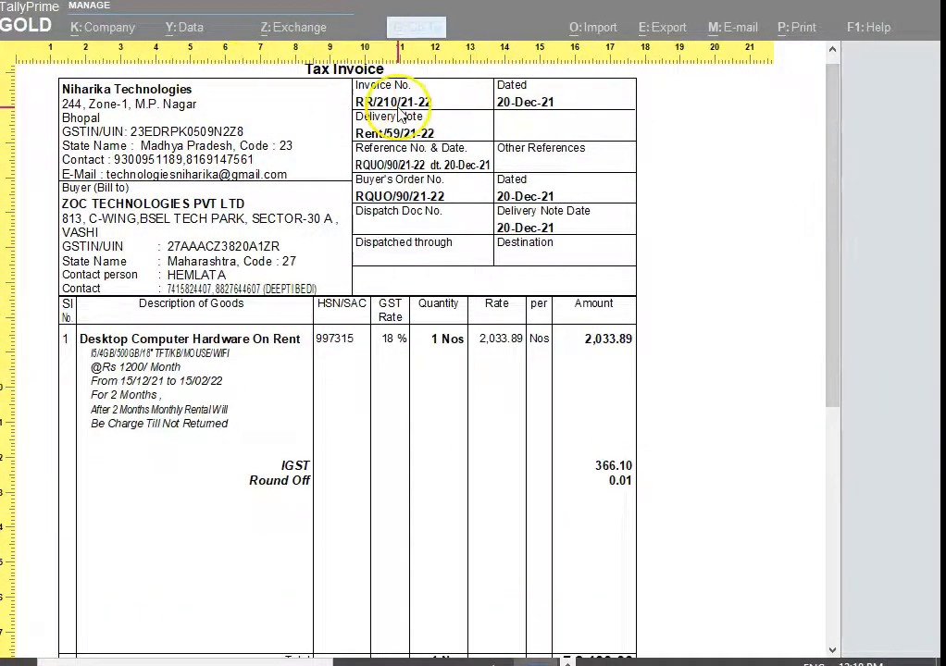
left_click_drag(838, 333, 852, 462)
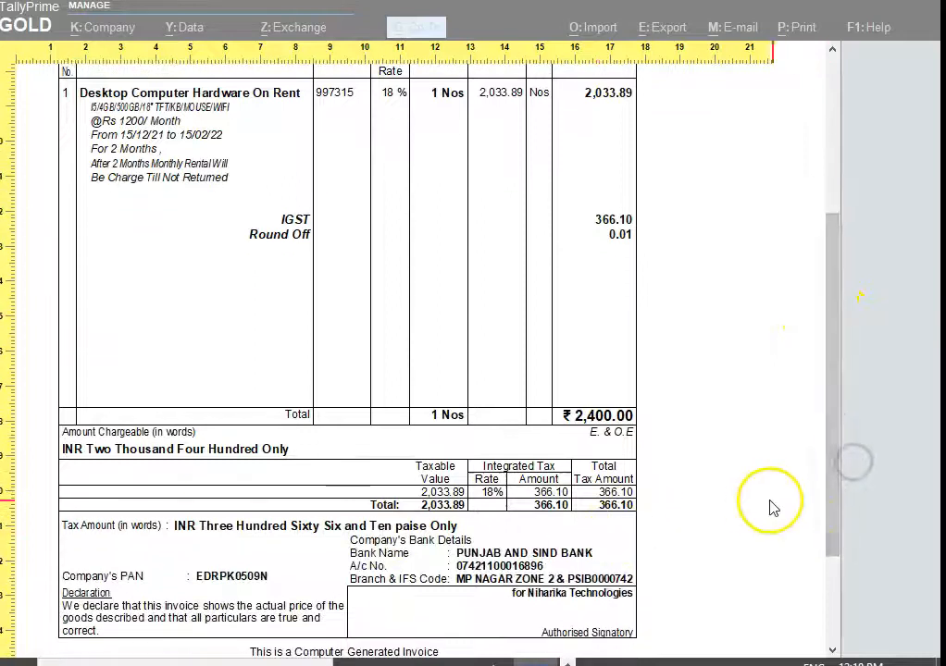
left_click_drag(827, 548, 814, 343)
left_click(618, 310)
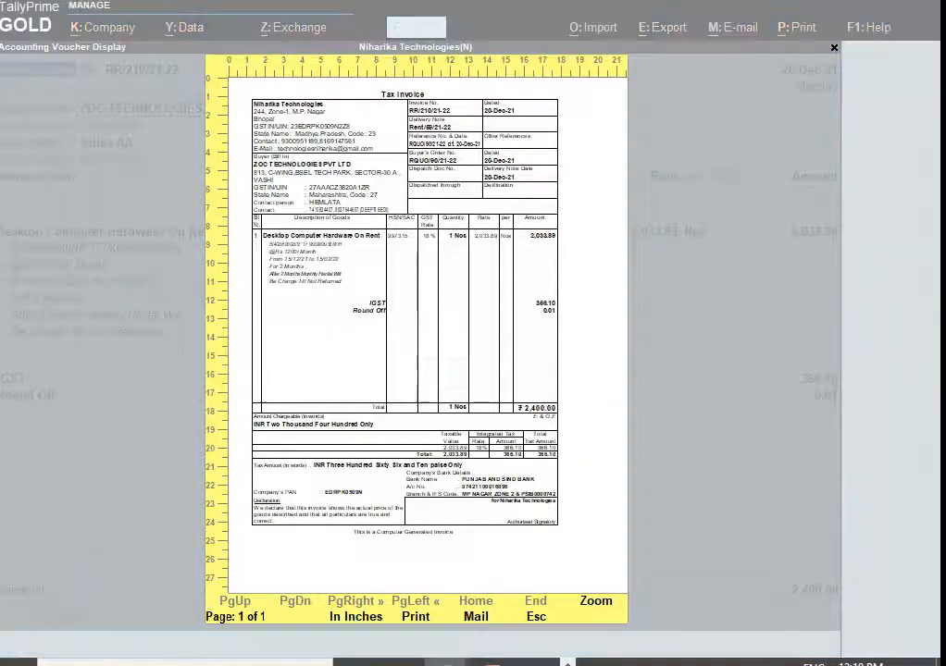
left_click(556, 237)
key("Escape")
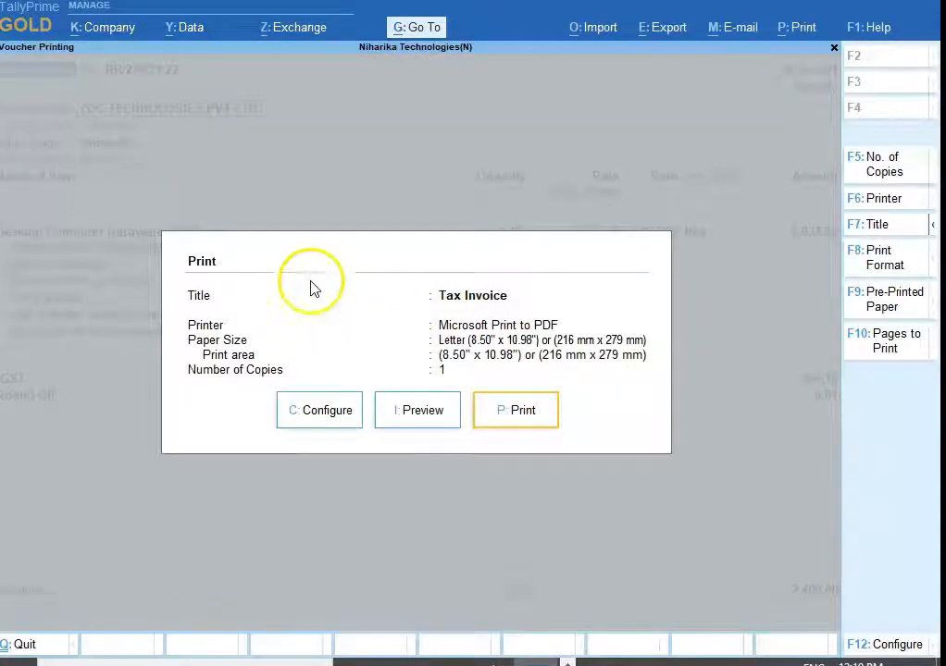
key("Escape")
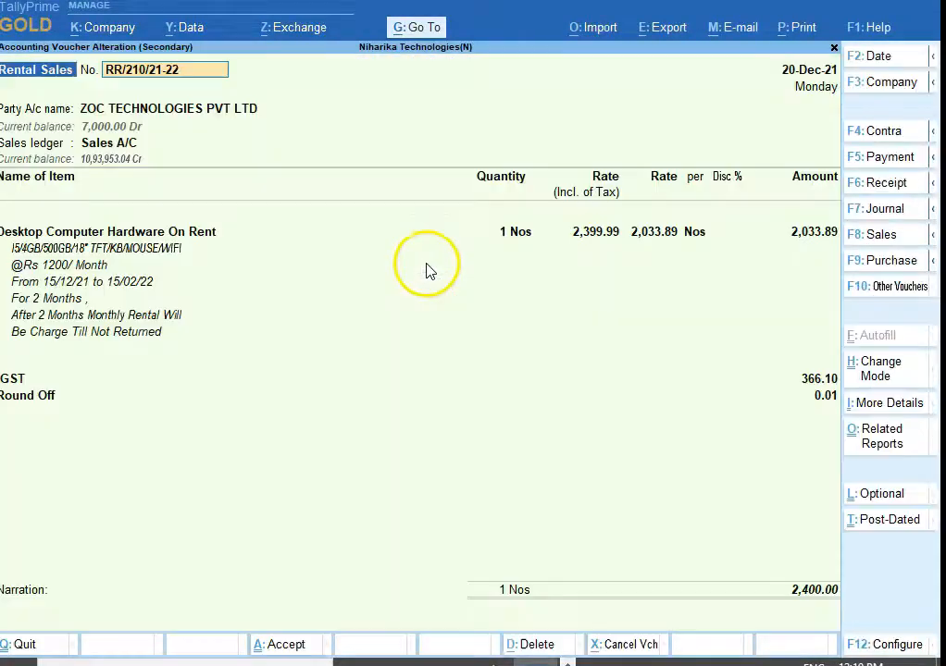
Open the GSTR-1 report and set its period to December 2021
left_click(408, 39)
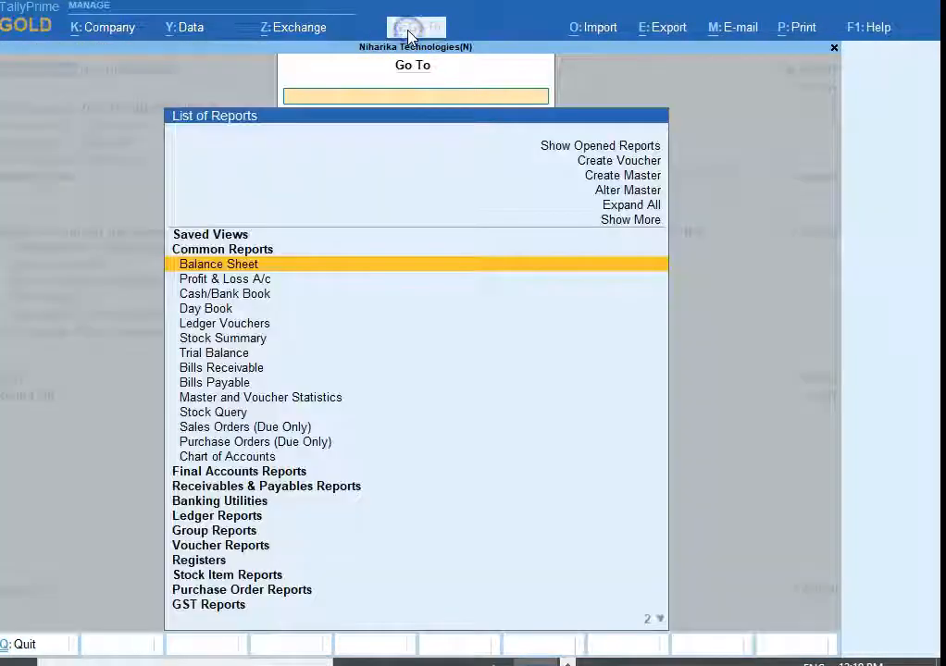
type("Gst")
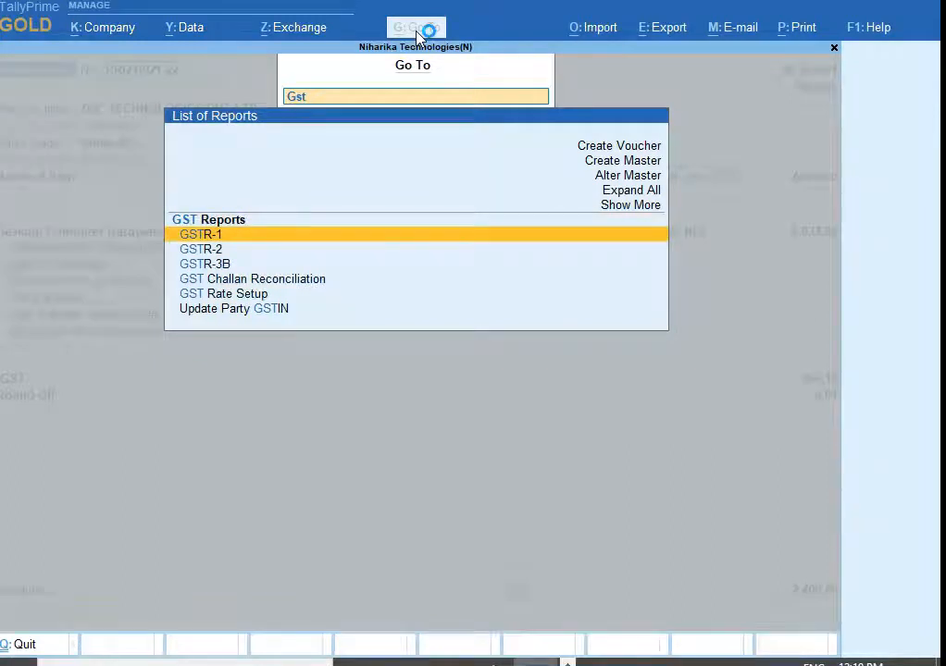
key("Return")
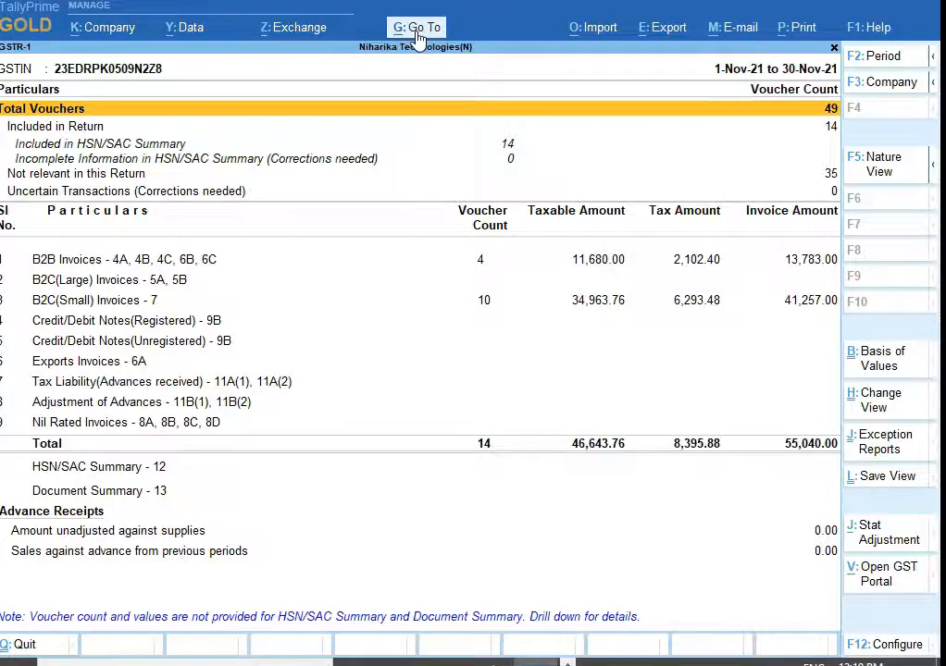
key("F2")
type("dec")
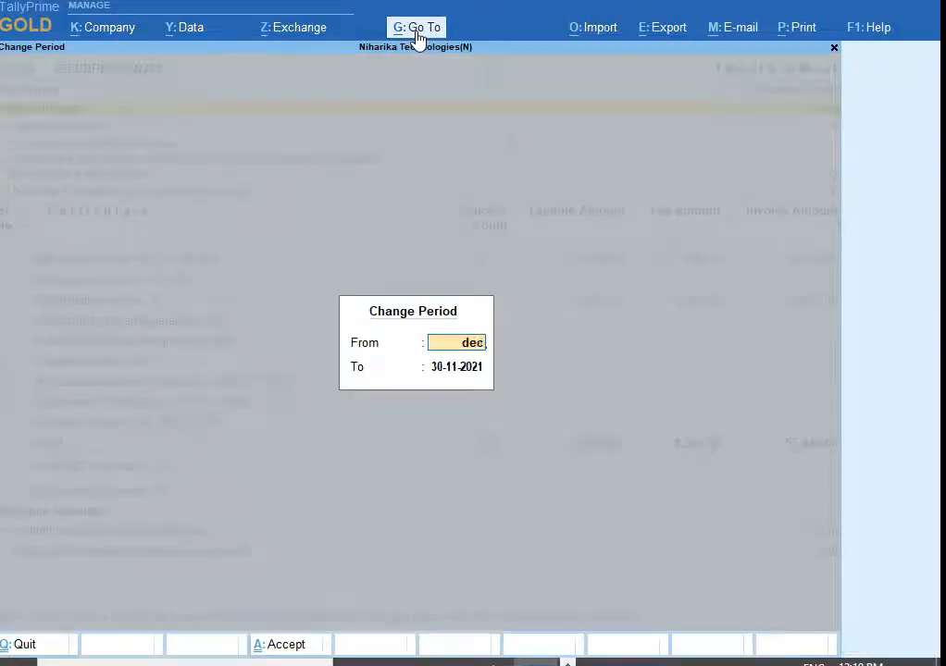
type("2")
key("Return")
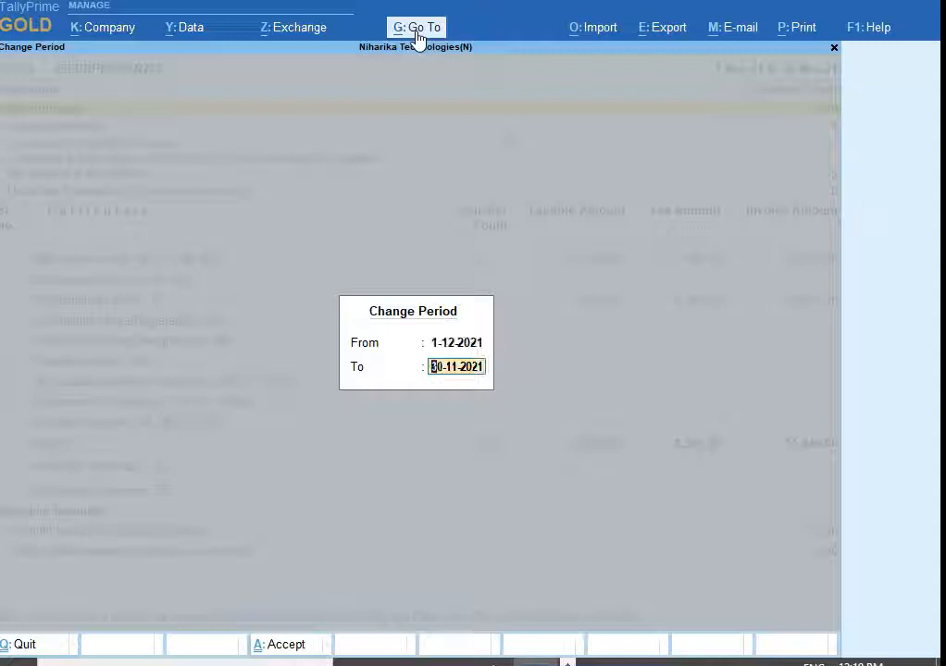
type("dec21")
key("Return")
Open the B2B Invoices details in GSTR-1 and select the ZOC TECHNOLOGIES PVT LTD entry
key("Down")
key("Down")
key("Down")
key("Up")
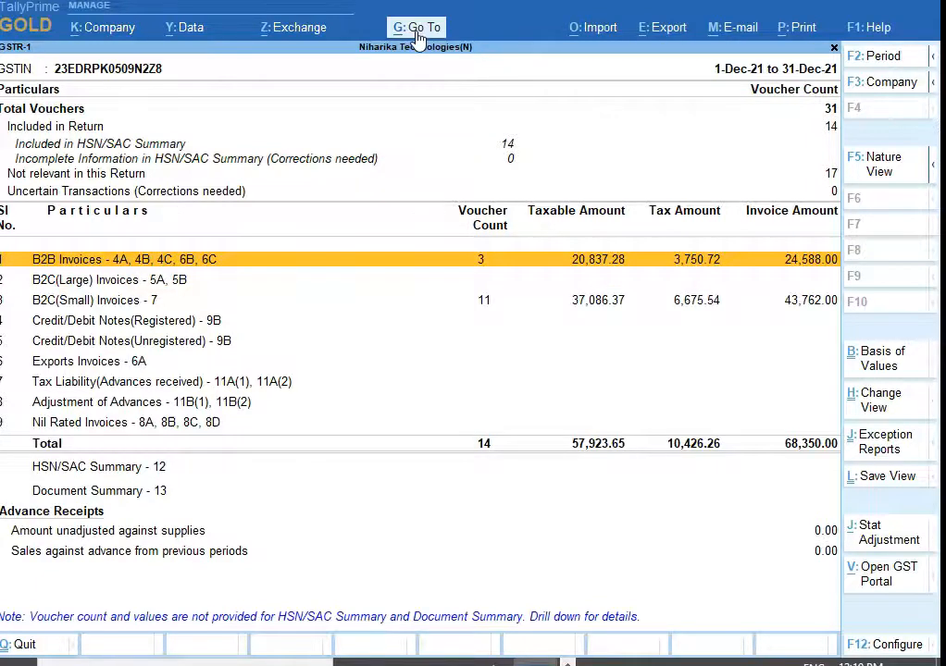
key("Return")
key("Down")
key("Down")
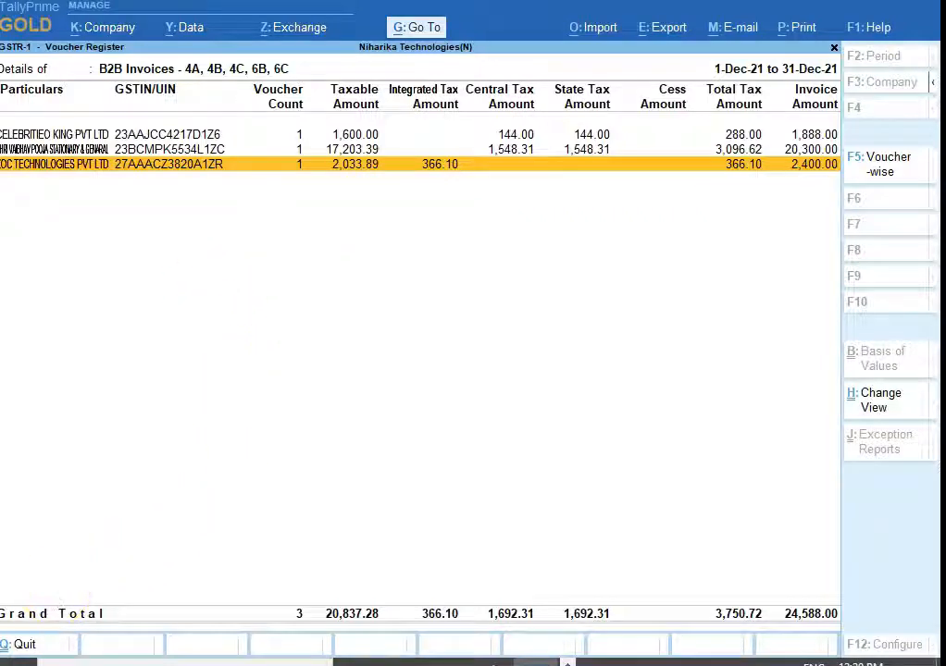
Mark the Rental Sales voucher for ZOC TECHNOLOGIES PVT LTD as Optional and save it
key("Return")
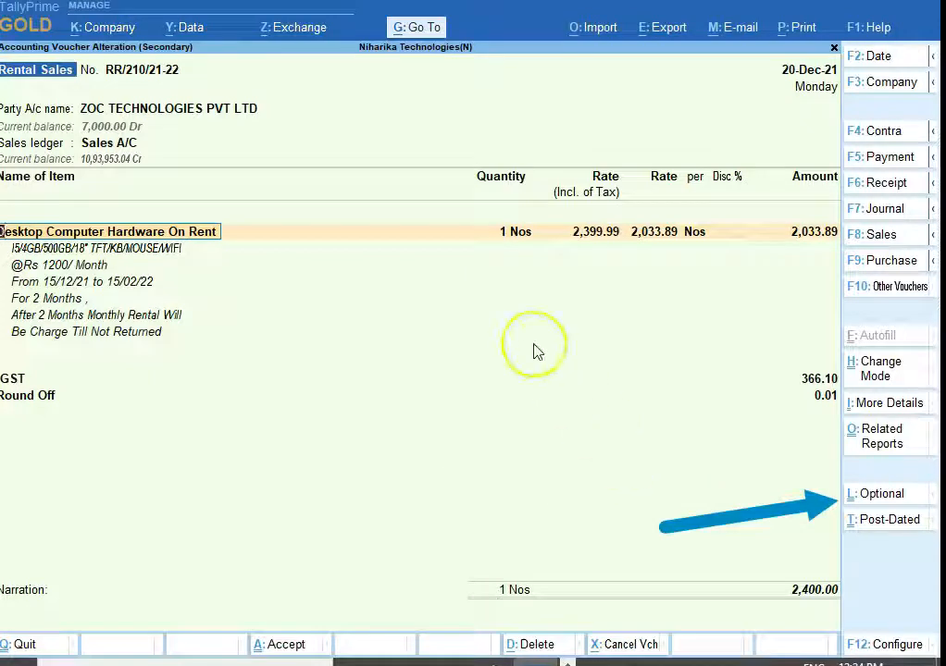
left_click(891, 498)
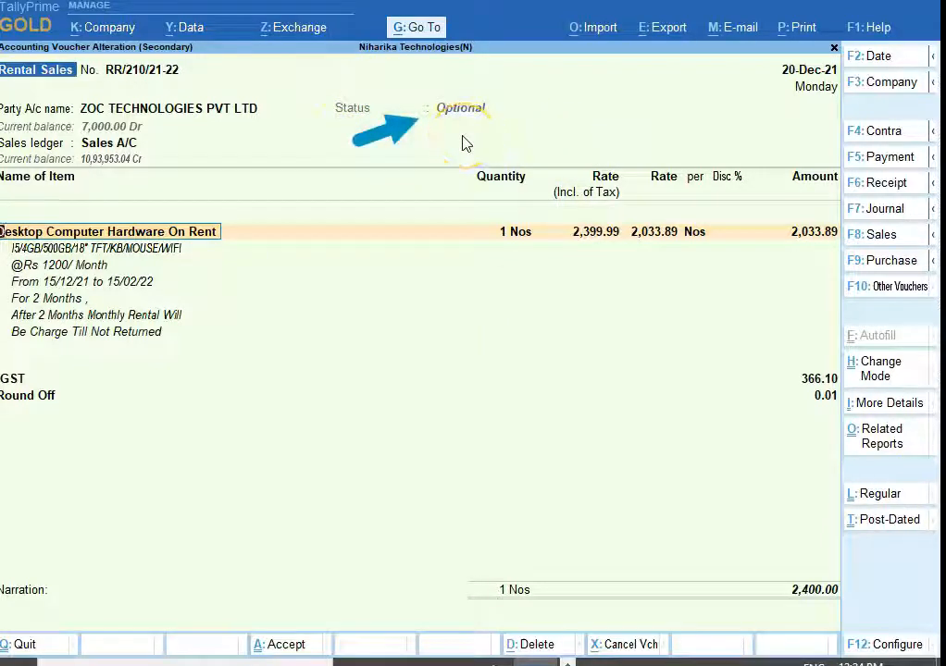
key("ctrl")
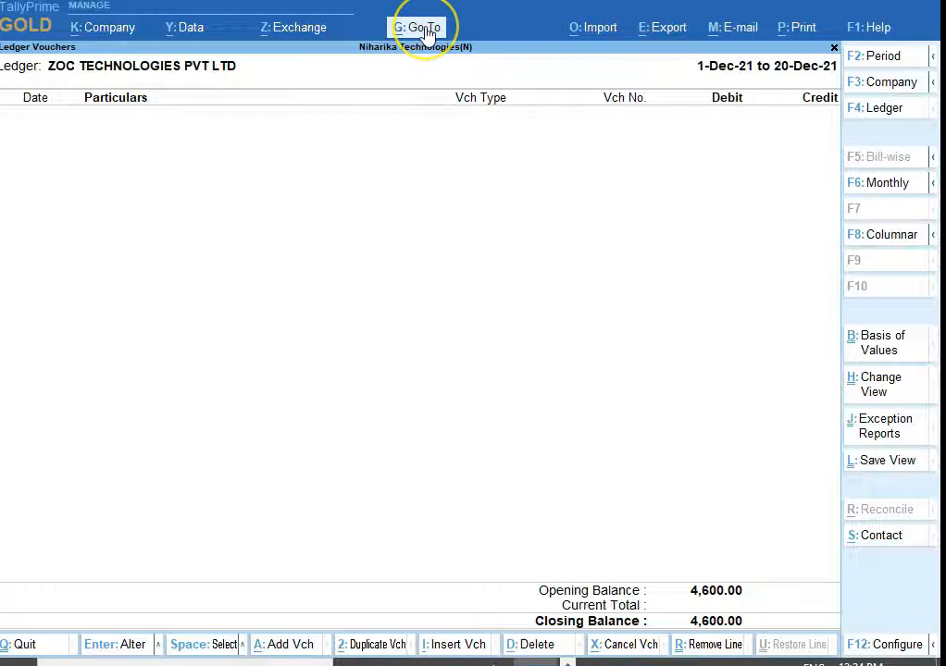
Reopen the GSTR-1 report from the ledger view and change its period to December 2021 again
left_click(426, 31)
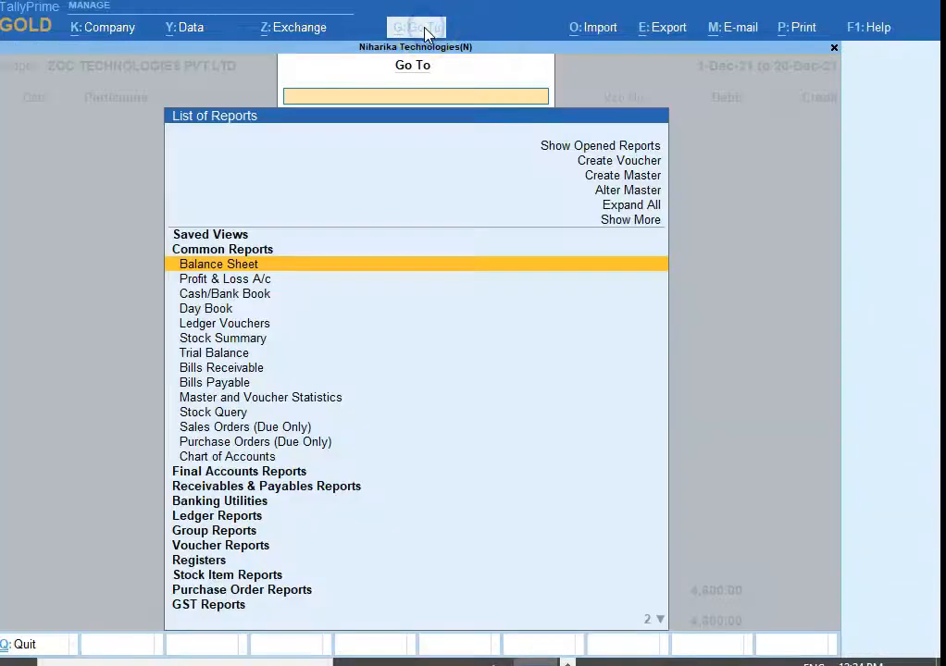
type("Gst")
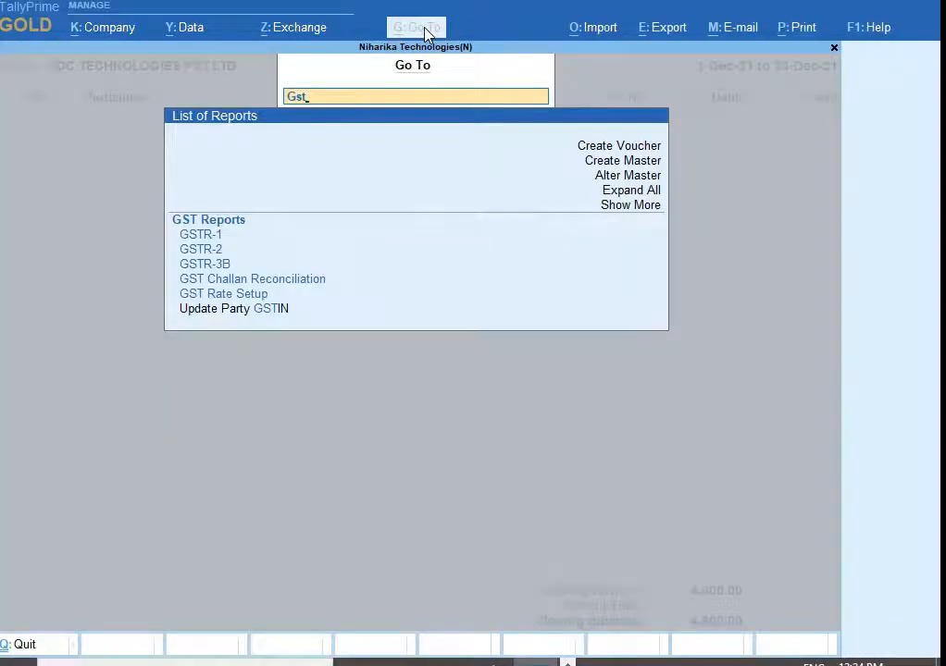
key("Down")
key("Return")
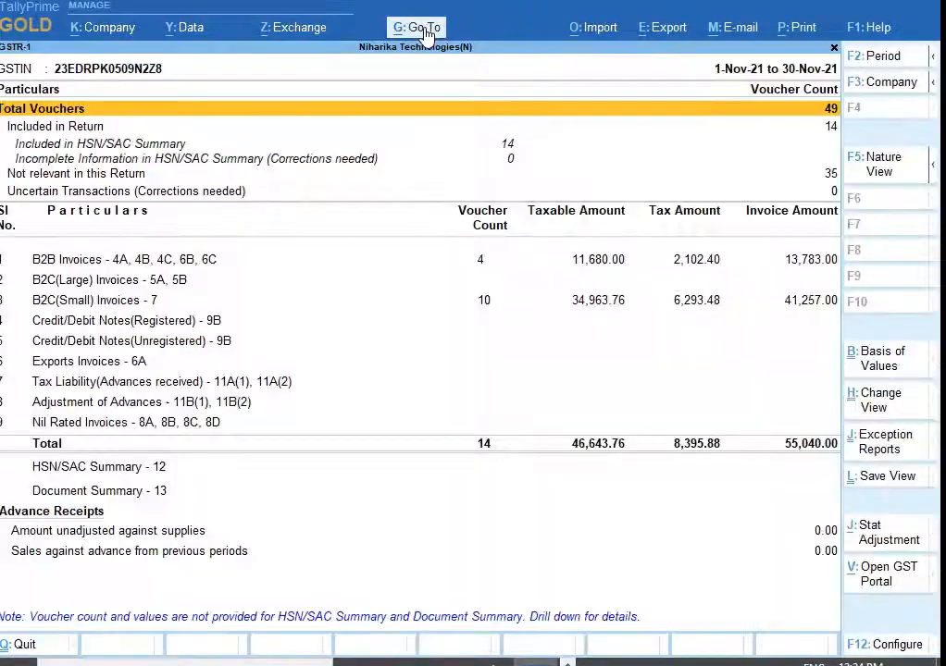
key("Down")
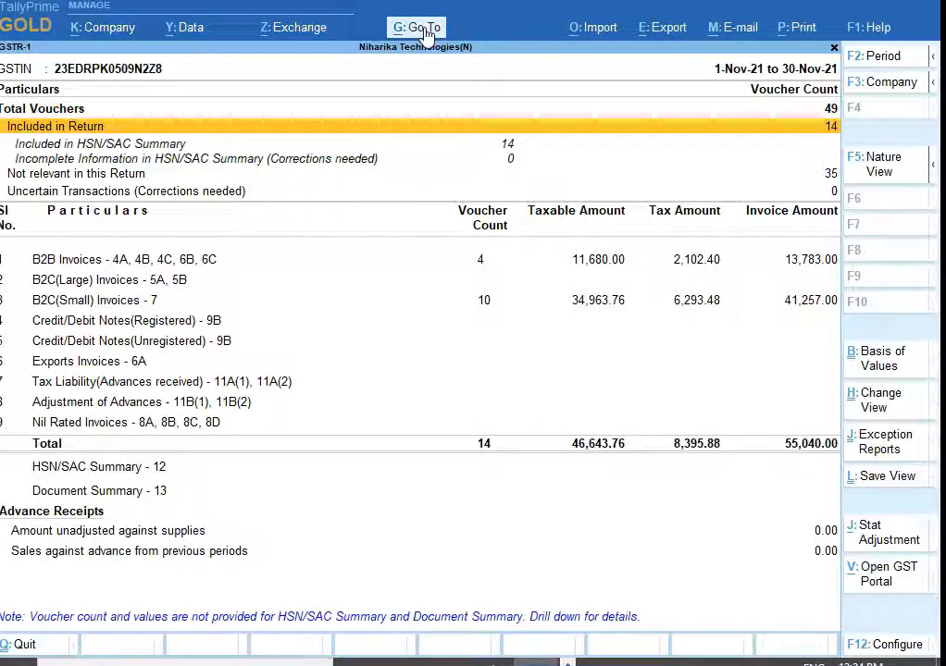
key("F2")
type("dec21")
key("Return")
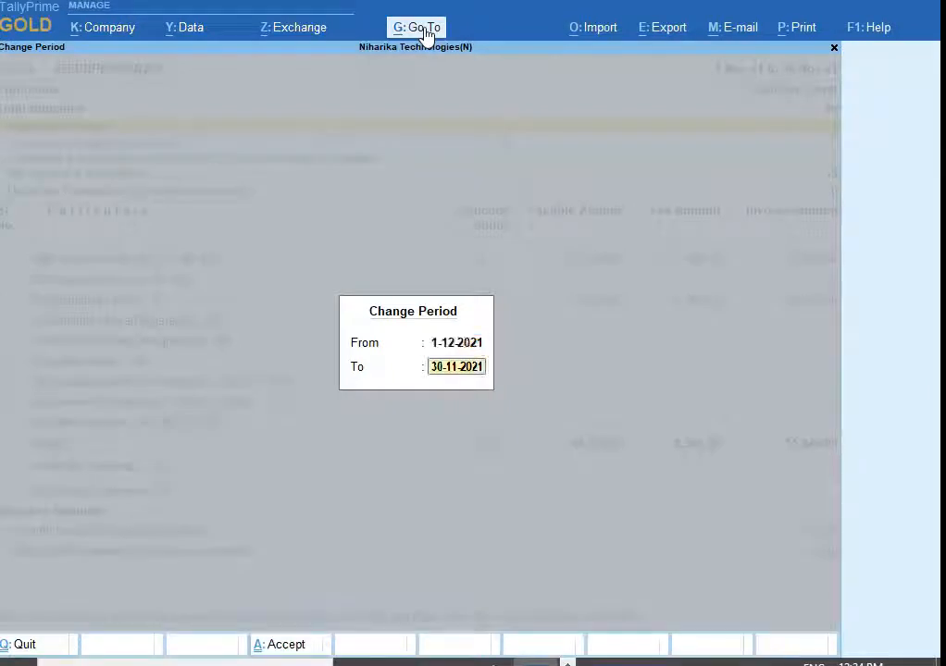
type("dec21")
key("Return")
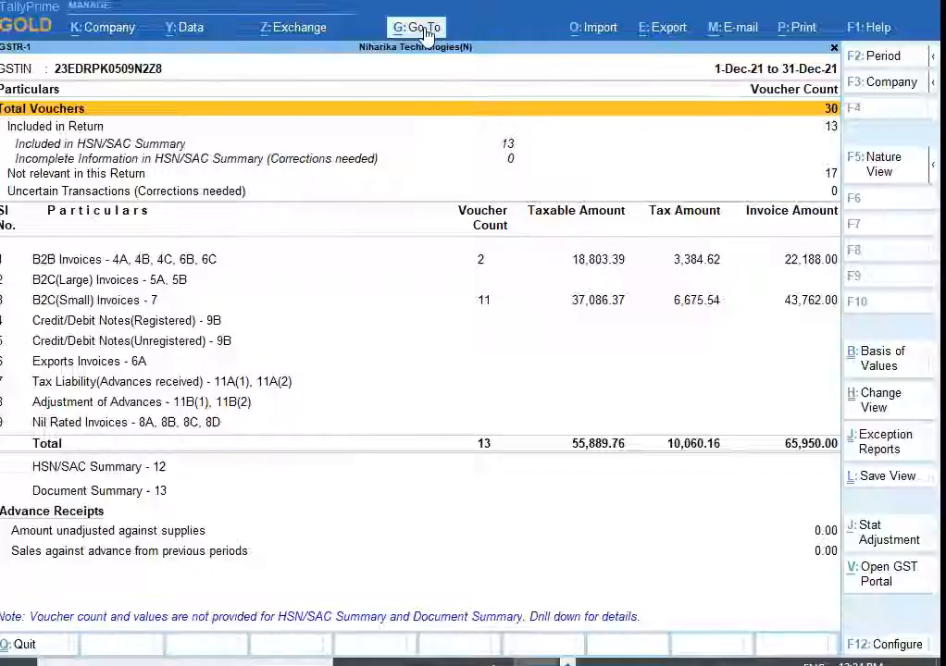
Open the B2B Invoices register and check whether the ZOC TECHNOLOGIES PVT LTD invoice is listed
key("Down")
key("Down")
key("Down")
key("Down")
key("Down")
key("Down")
key("Up")
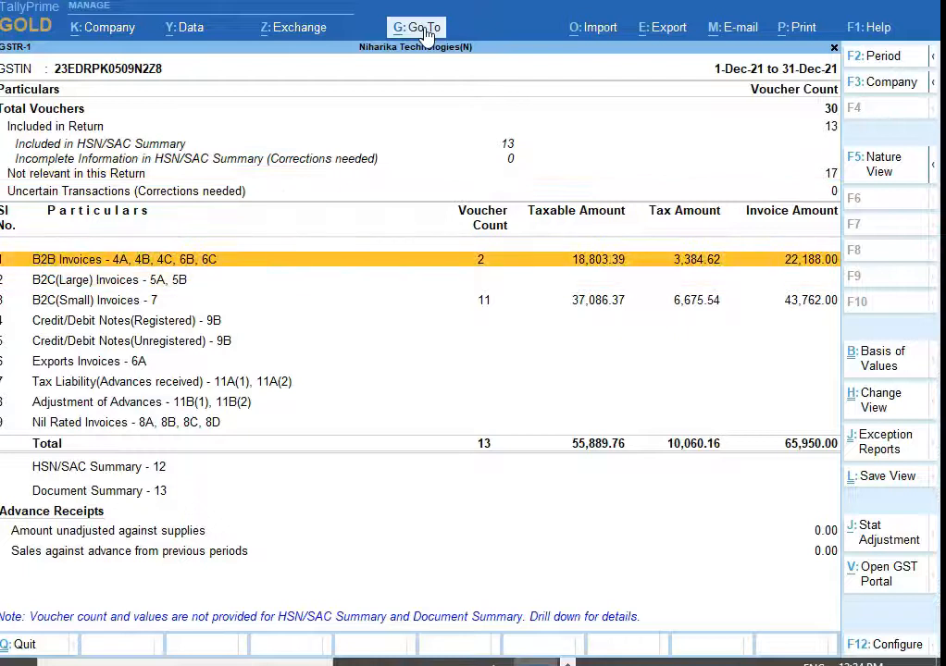
key("Return")
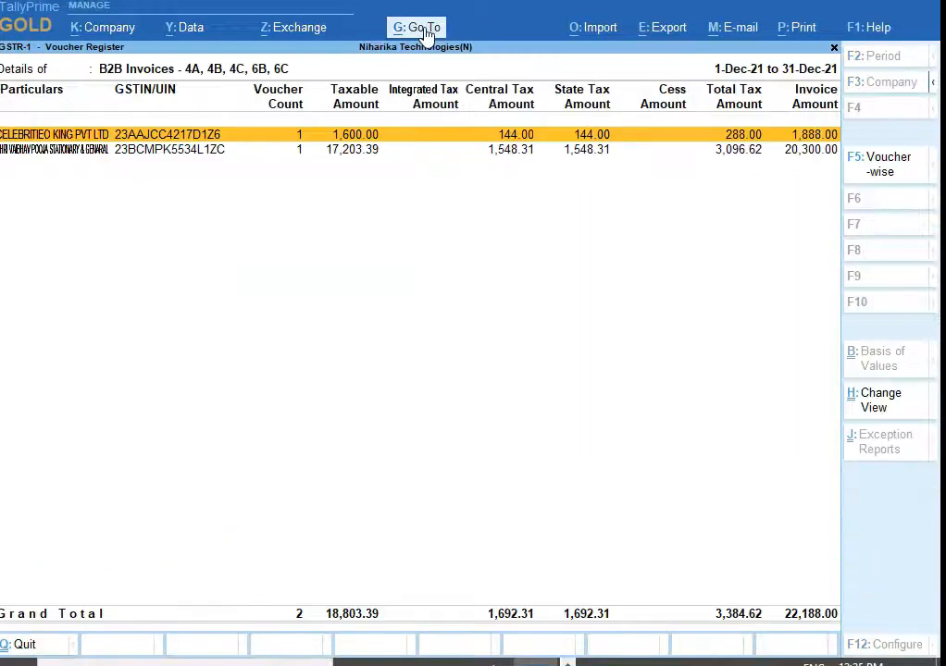
key("Down")
key("Up")
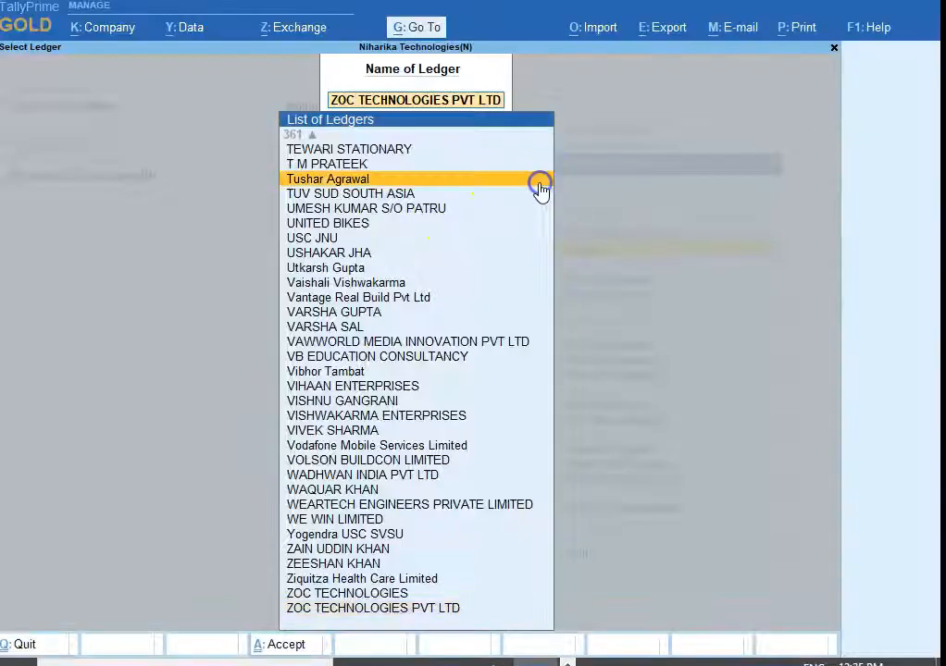
Open the ledger vouchers of ZOC TECHNOLOGIES PVT LTD to check its entries
key("BackSpace")
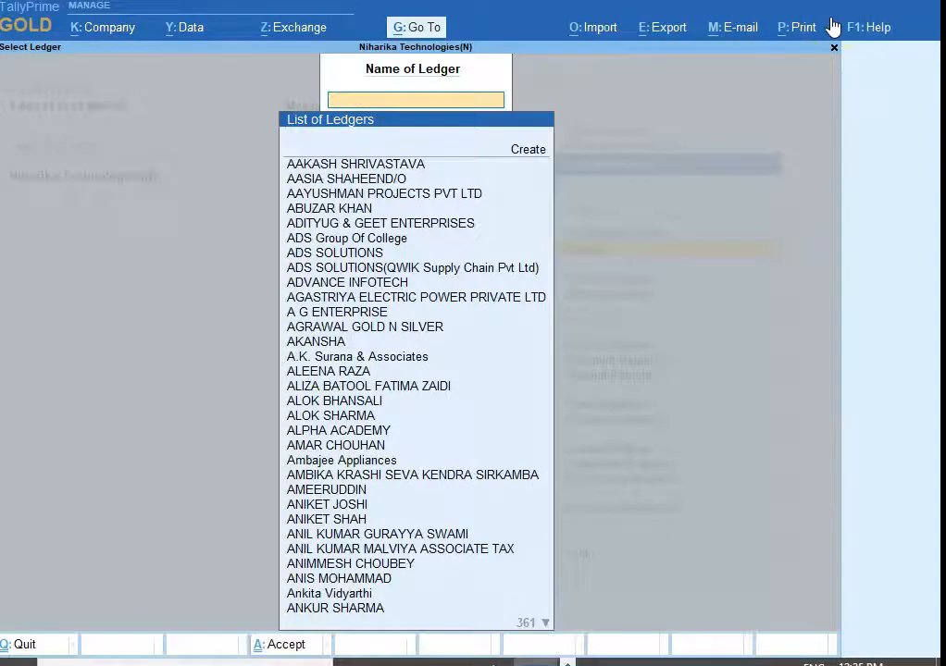
type("Zoc")
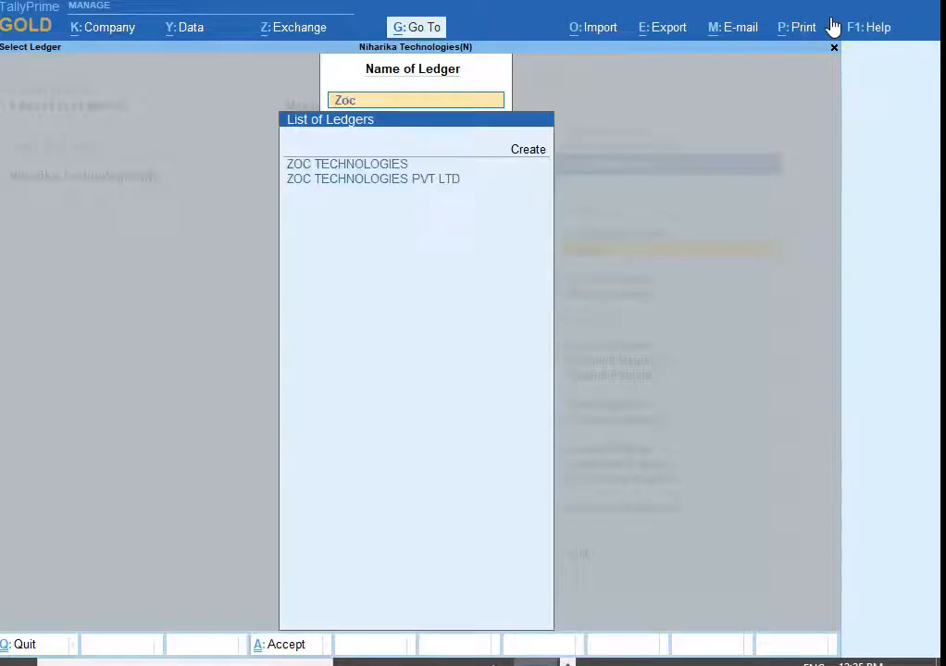
key("Down")
key("Return")
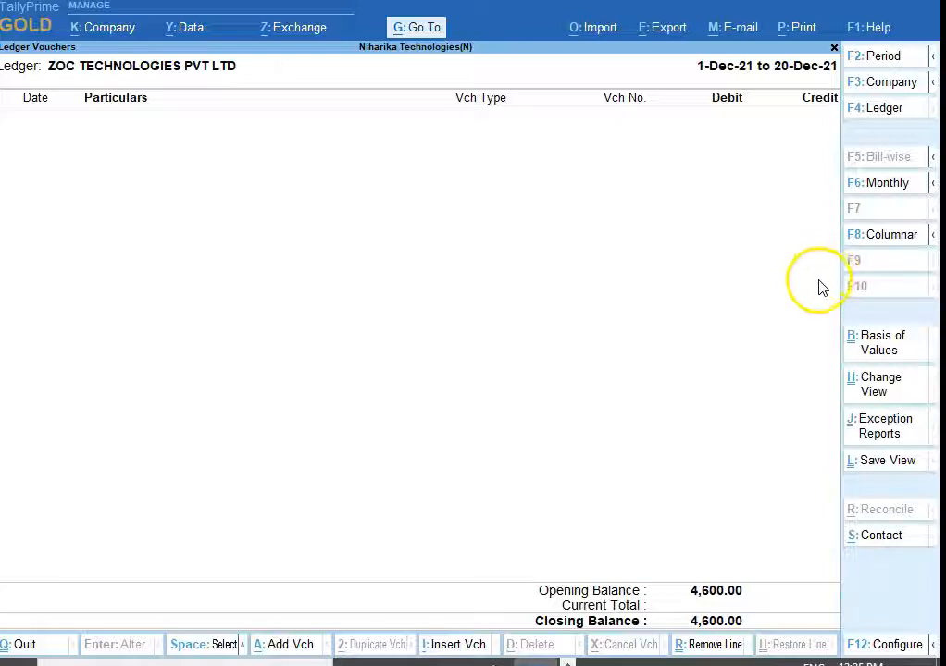
left_click(932, 507)
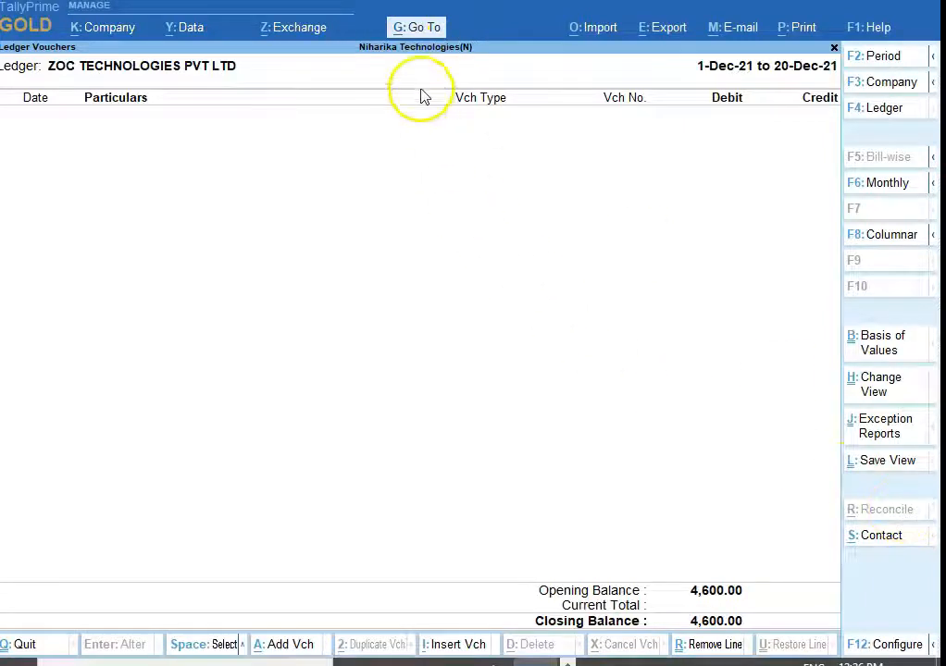
Open the Optional Vouchers report listing all optional vouchers
left_click(412, 31)
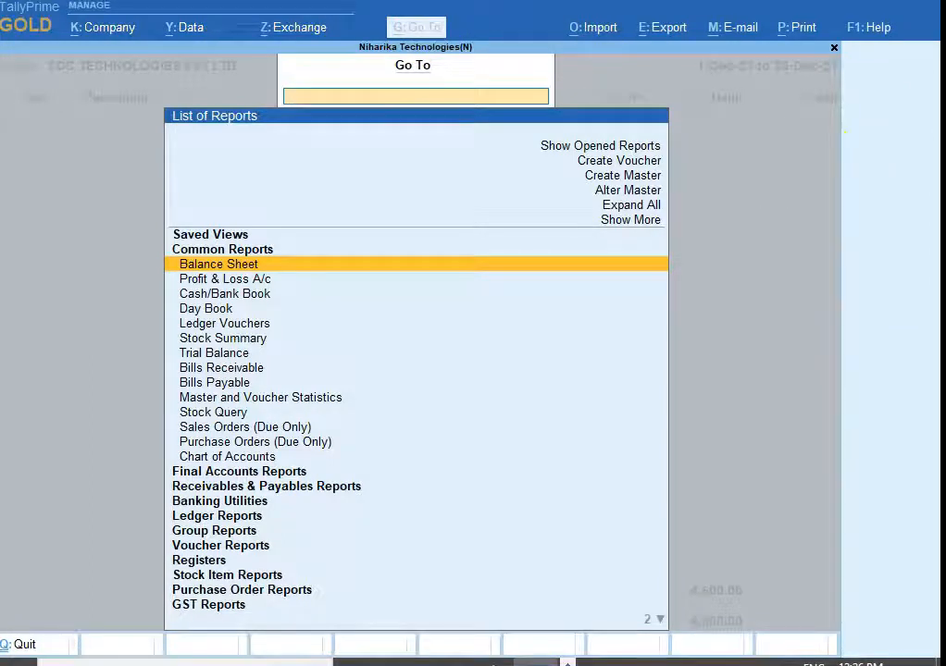
type("Opt")
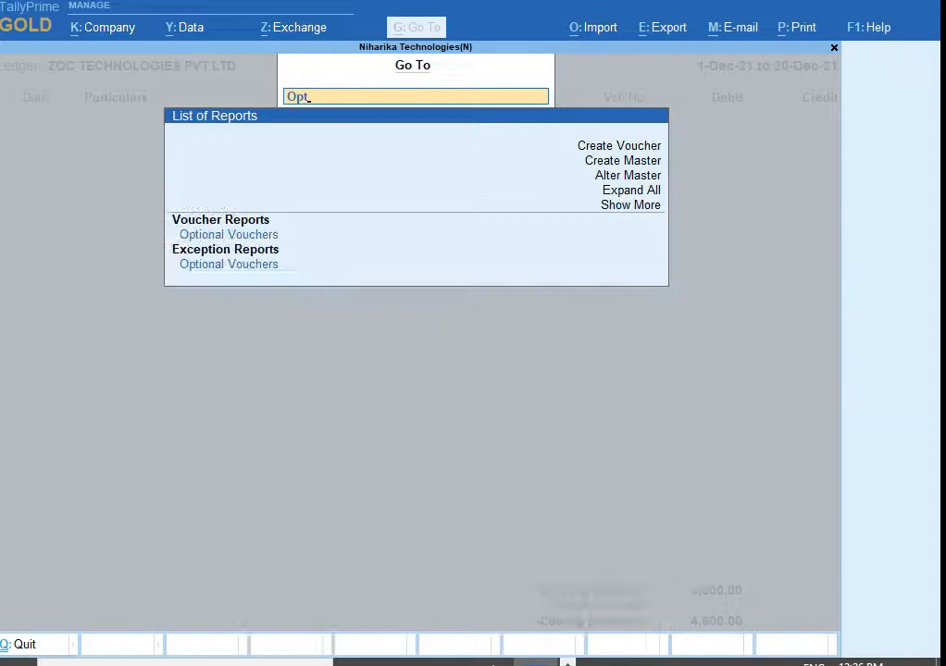
key("Return")
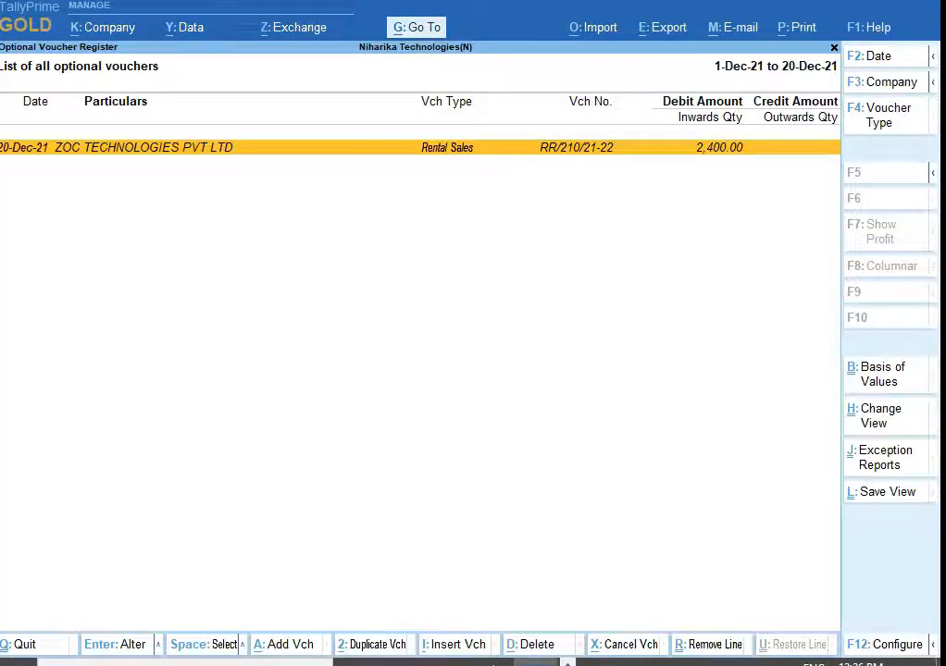
Open the optional ZOC TECHNOLOGIES PVT LTD rental sales voucher, make it Regular, save it and return to the party's ledger vouchers
double_click(555, 140)
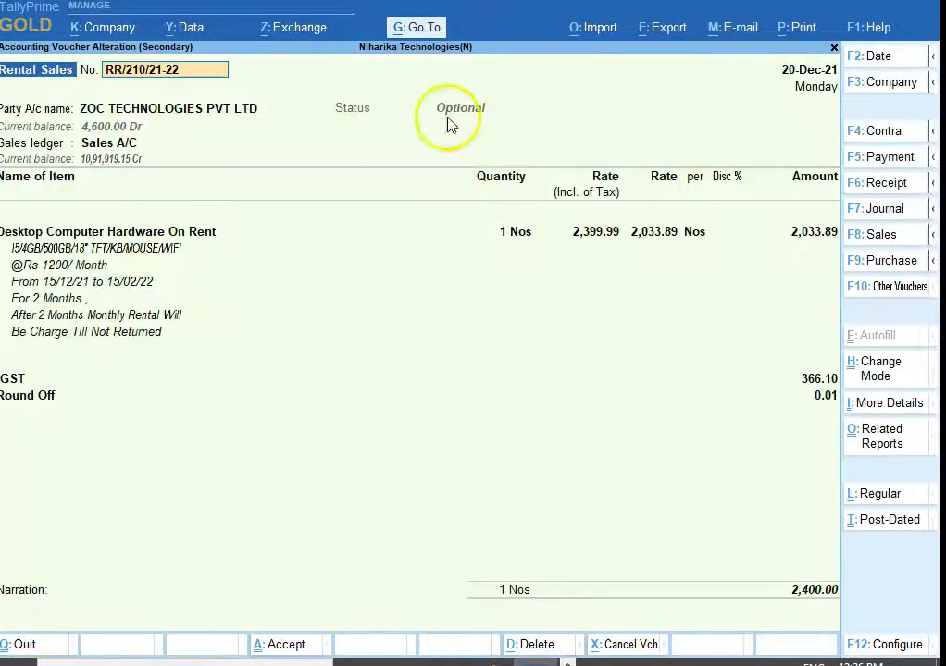
left_click(891, 497)
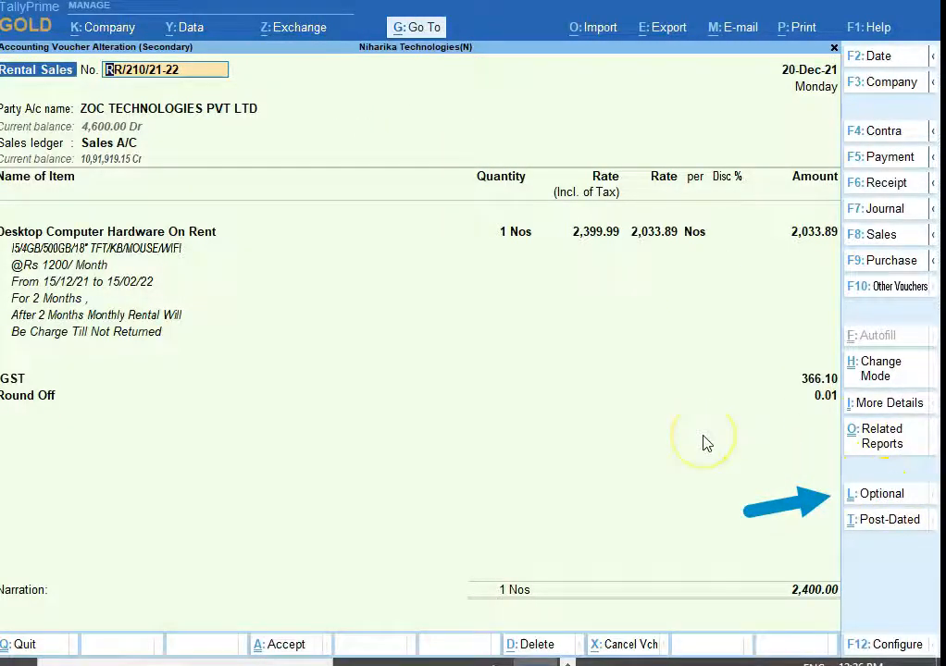
key("ctrl")
key("ctrl+a")
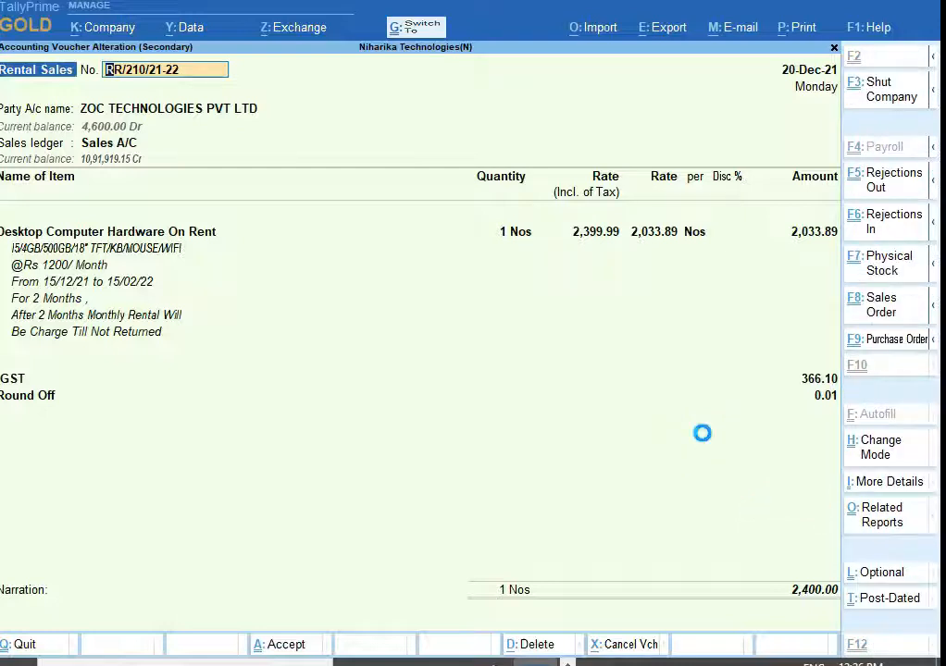
key("Escape")
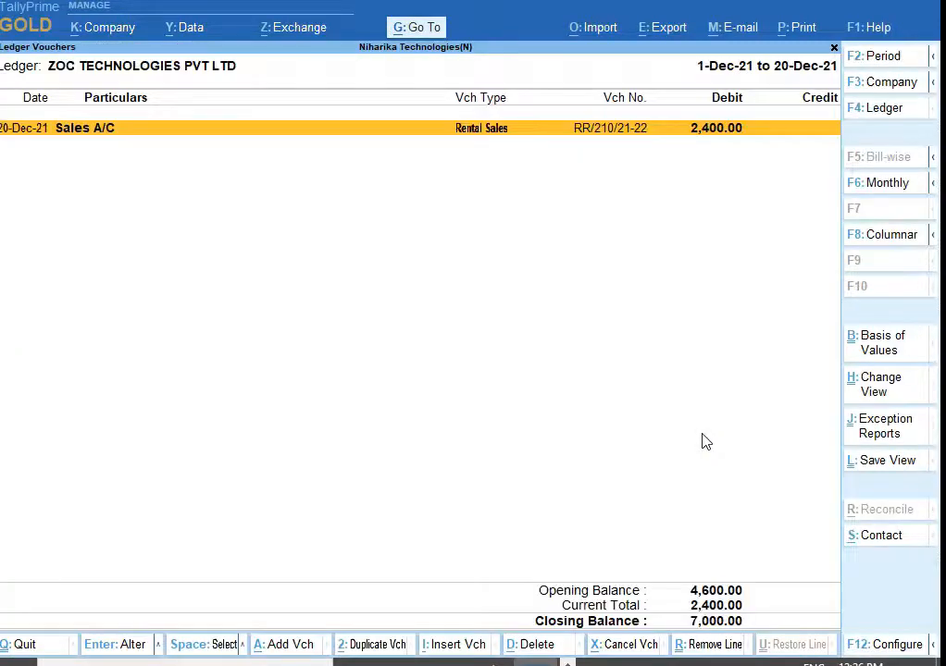
Reselect the ZOC TECHNOLOGIES PVT LTD ledger, open its Rental Sales voucher RR/210/21-22 and mark it Optional
key("F4")
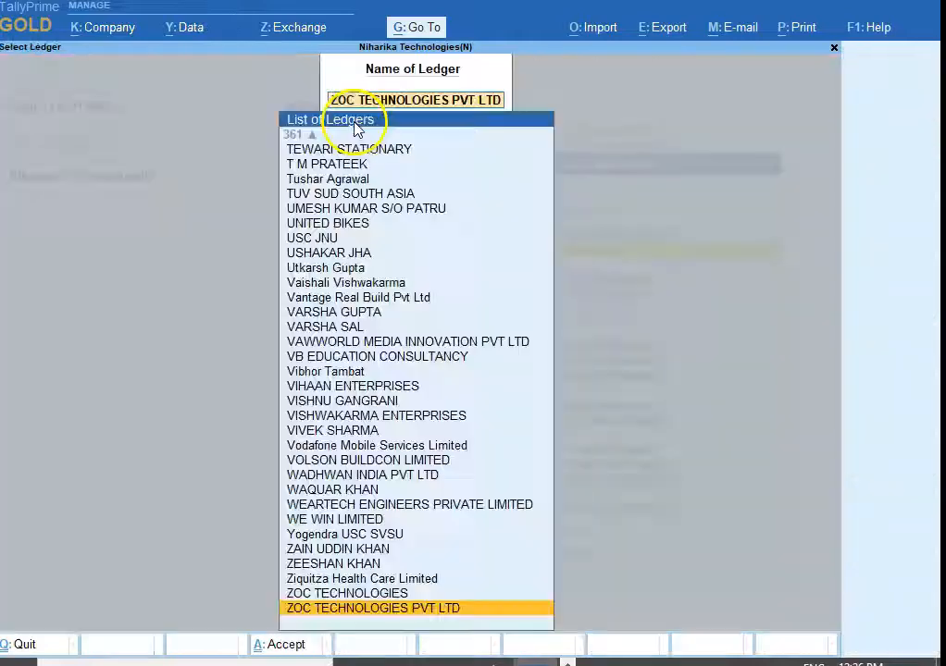
key("Return")
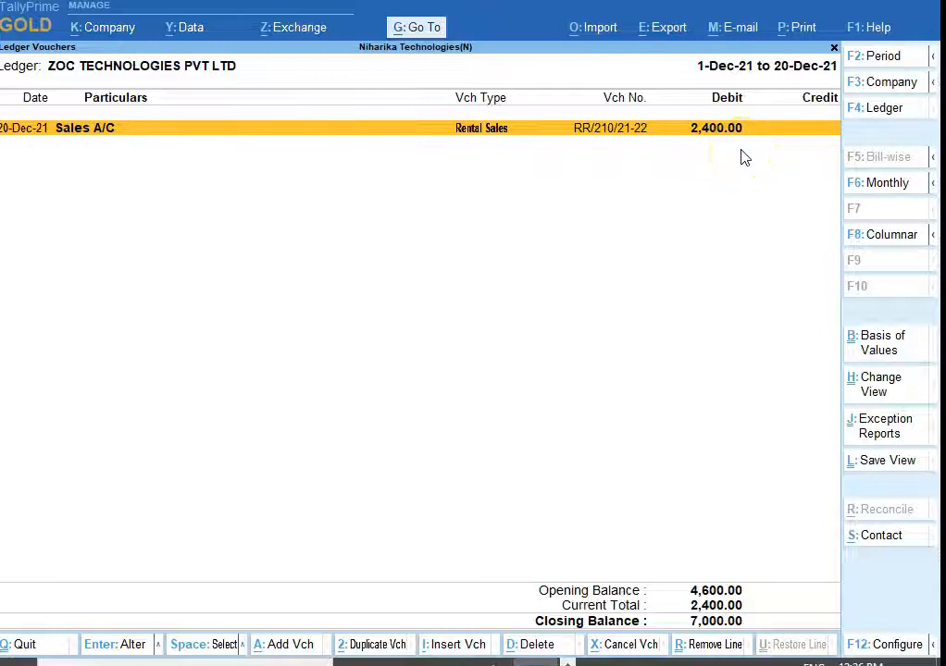
key("Return")
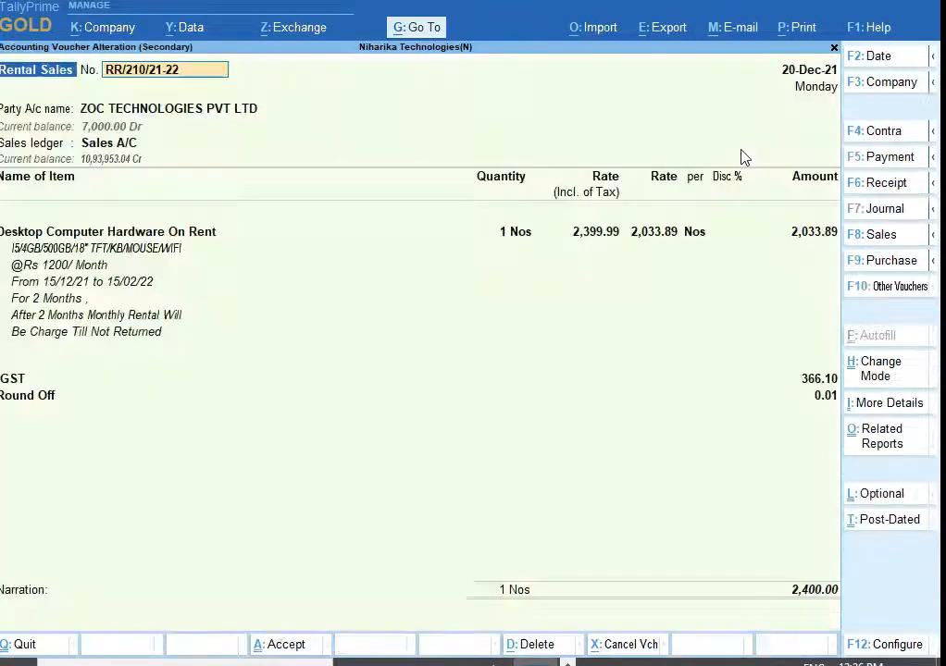
left_click(881, 500)
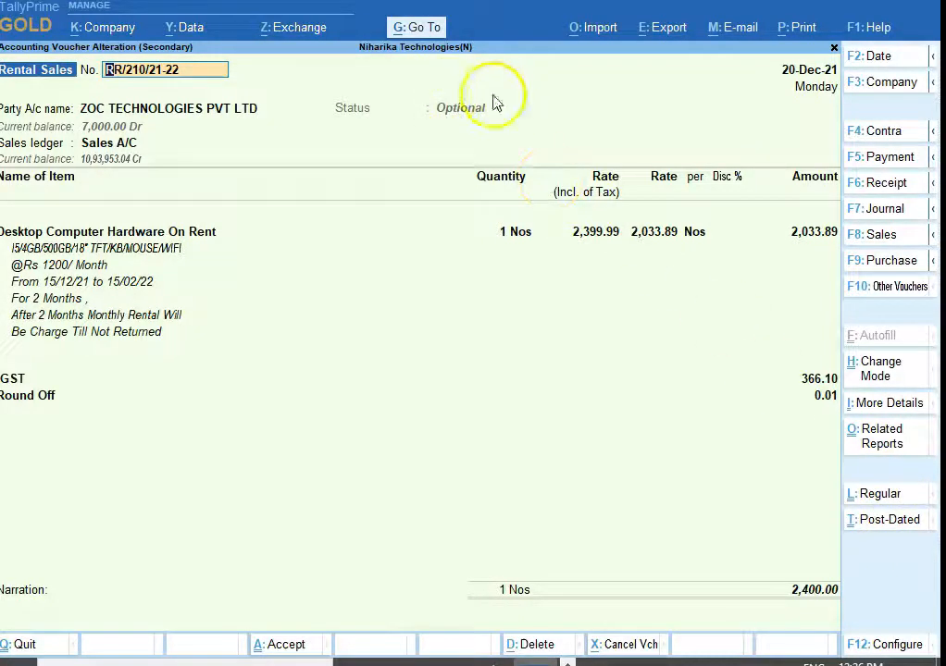
key("alt")
left_click(728, 290)
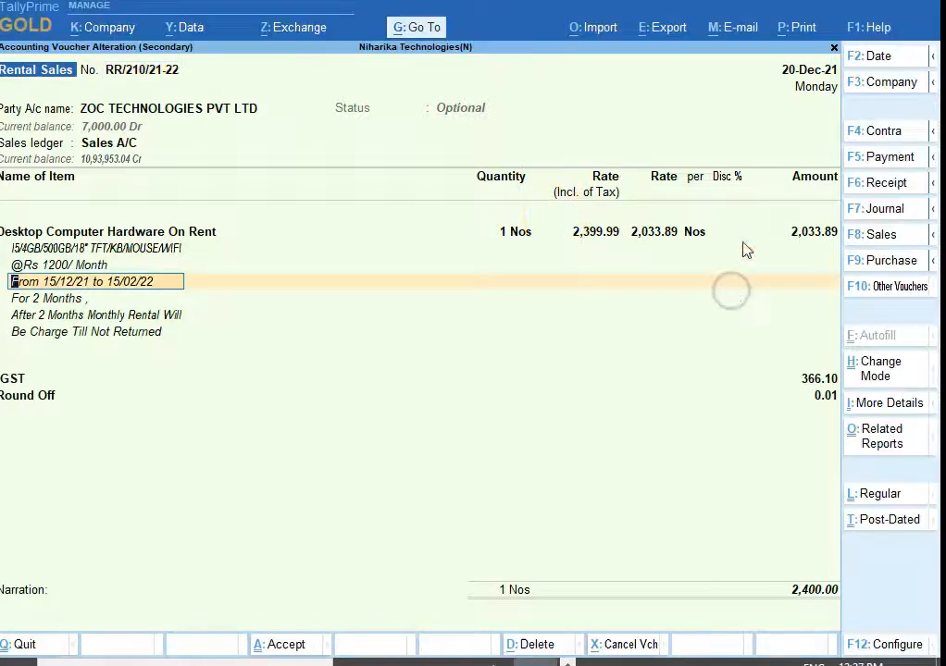
Preview the printout of the optional voucher to check its document title, and return to the voucher
left_click(803, 28)
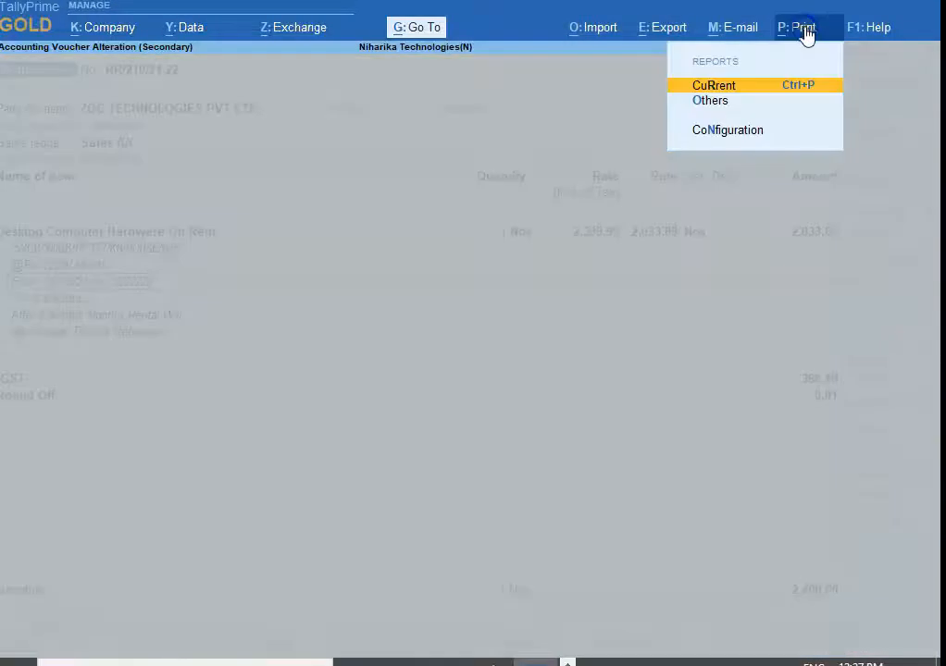
left_click(731, 90)
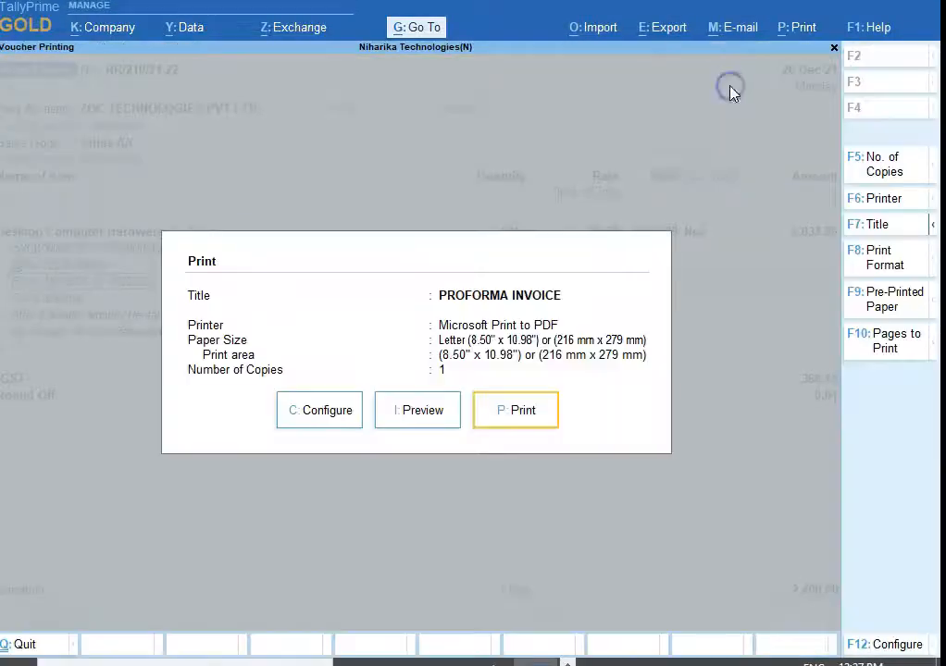
left_click(430, 410)
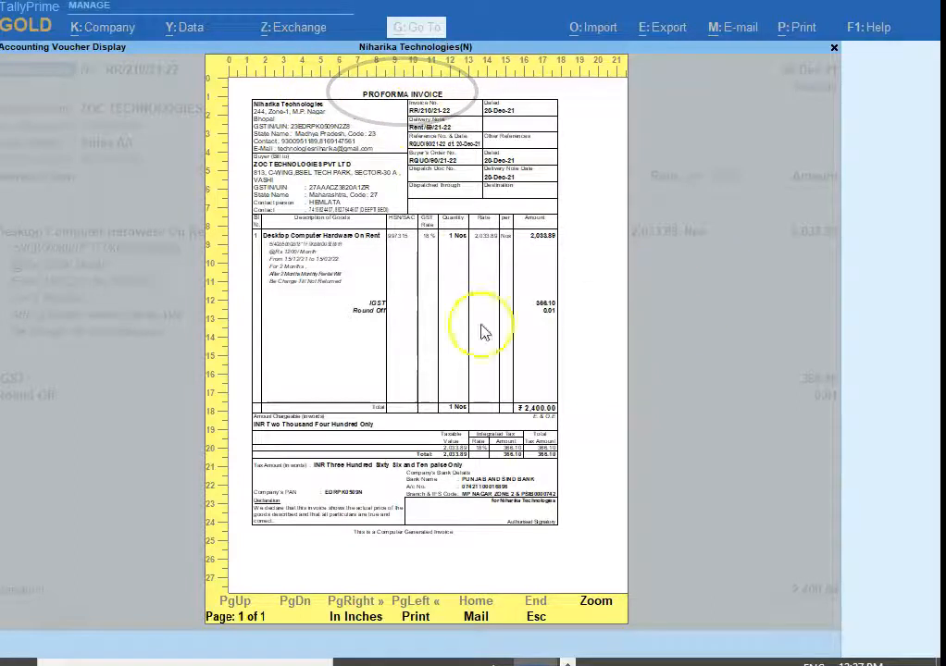
key("Escape")
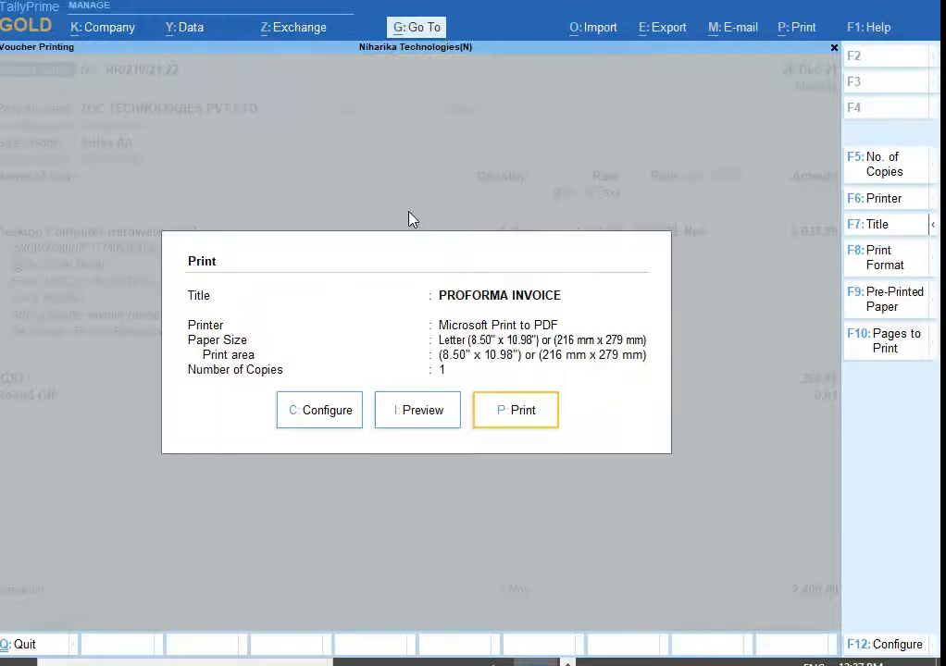
key("Escape")
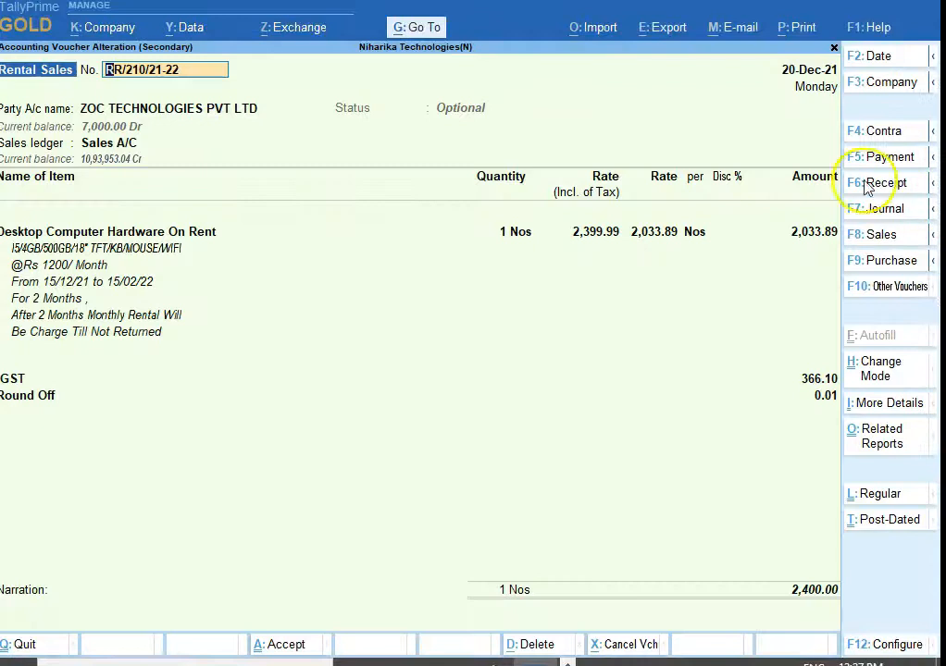
Change the voucher back to Regular and preview its printout to compare the document title
left_click(876, 496)
left_click(794, 30)
left_click(743, 88)
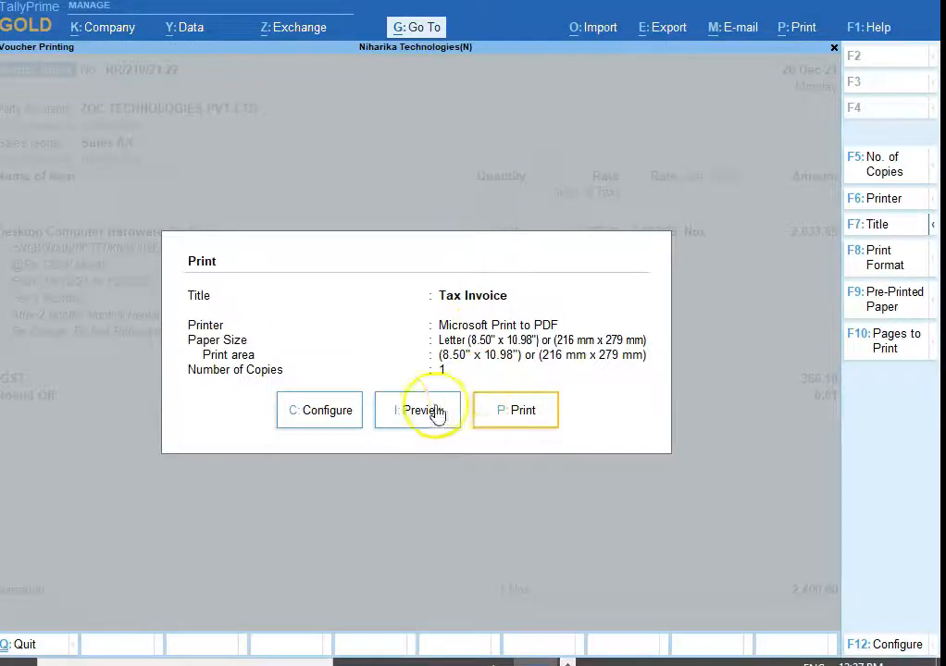
left_click(401, 410)
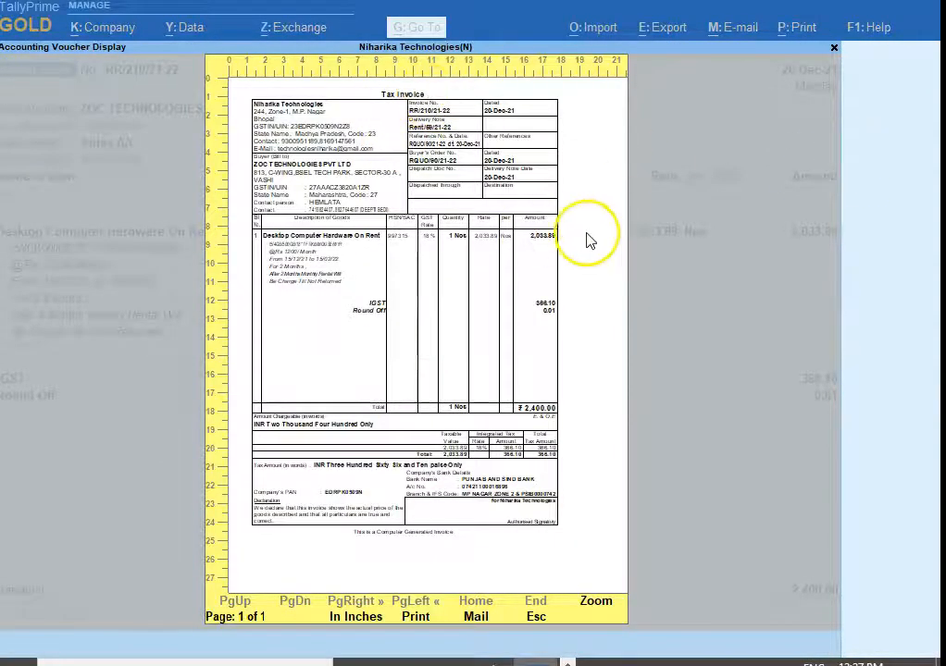
left_click(728, 293)
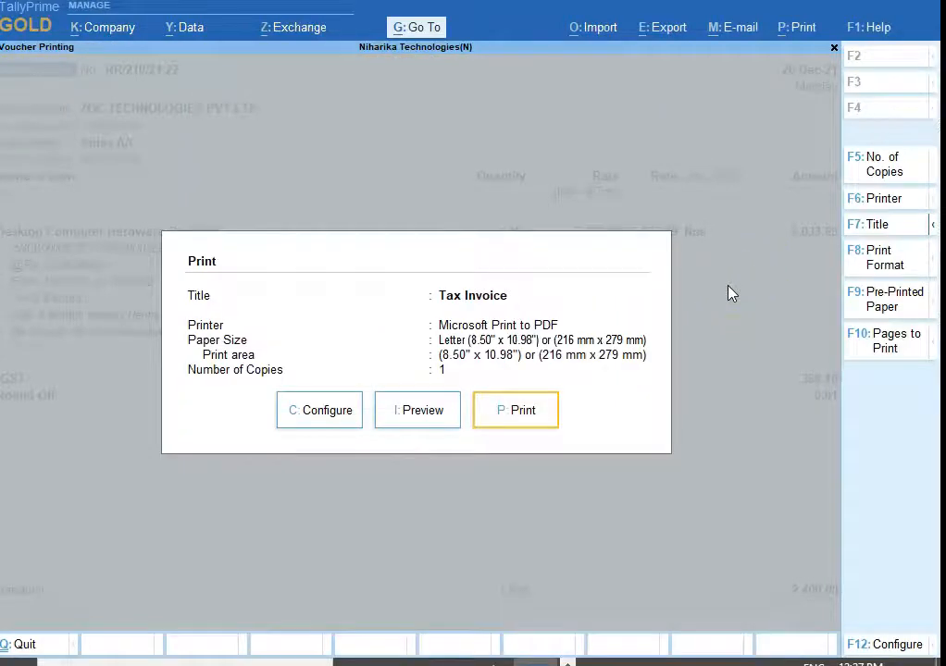
key("Escape")
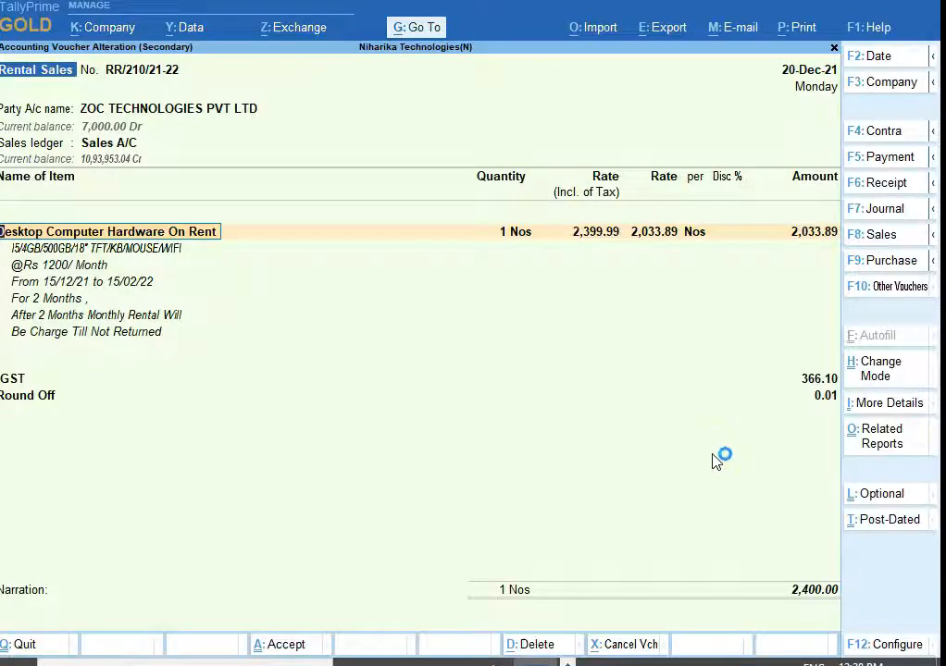
Set the print title of the current voucher to QUOTATION, leaving the subtitle empty
left_click(707, 298)
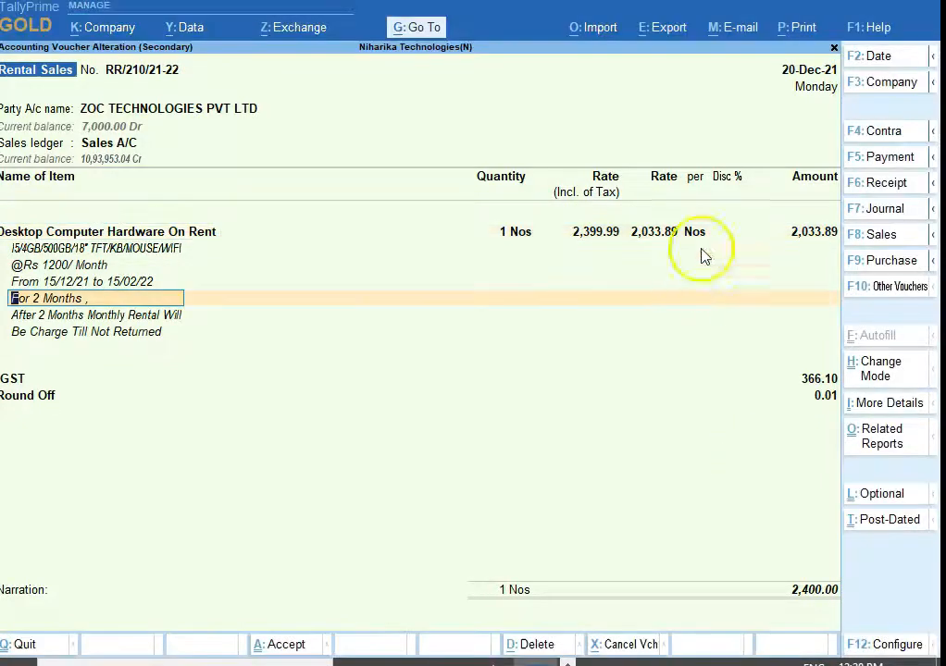
left_click(801, 36)
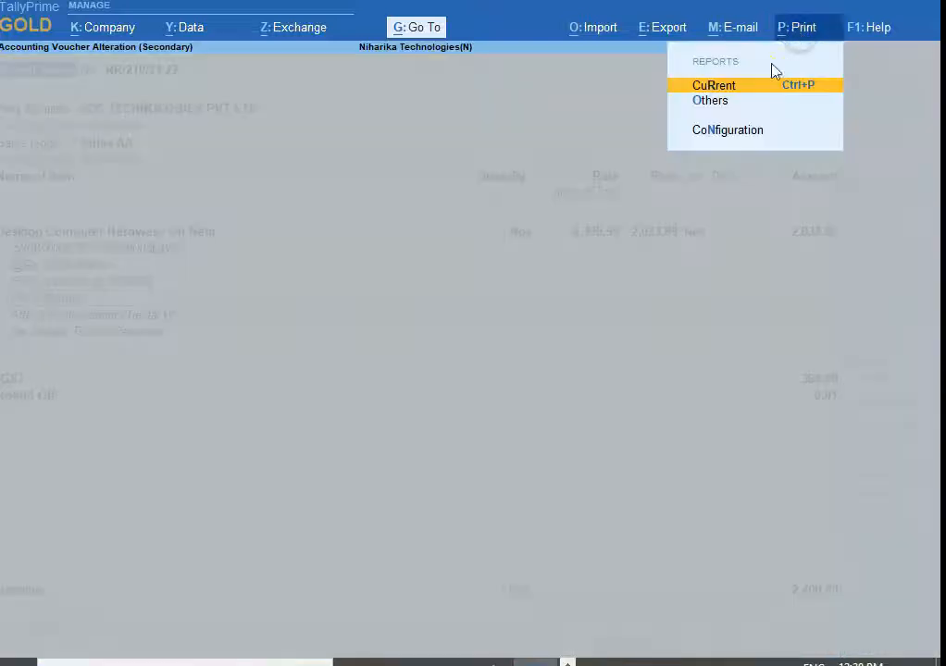
left_click(759, 96)
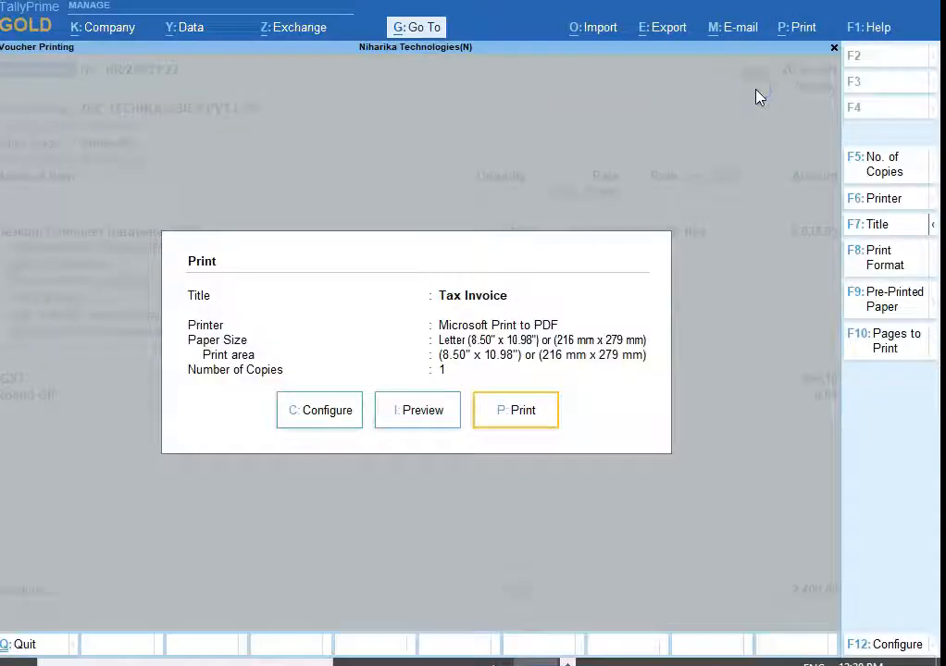
left_click(876, 227)
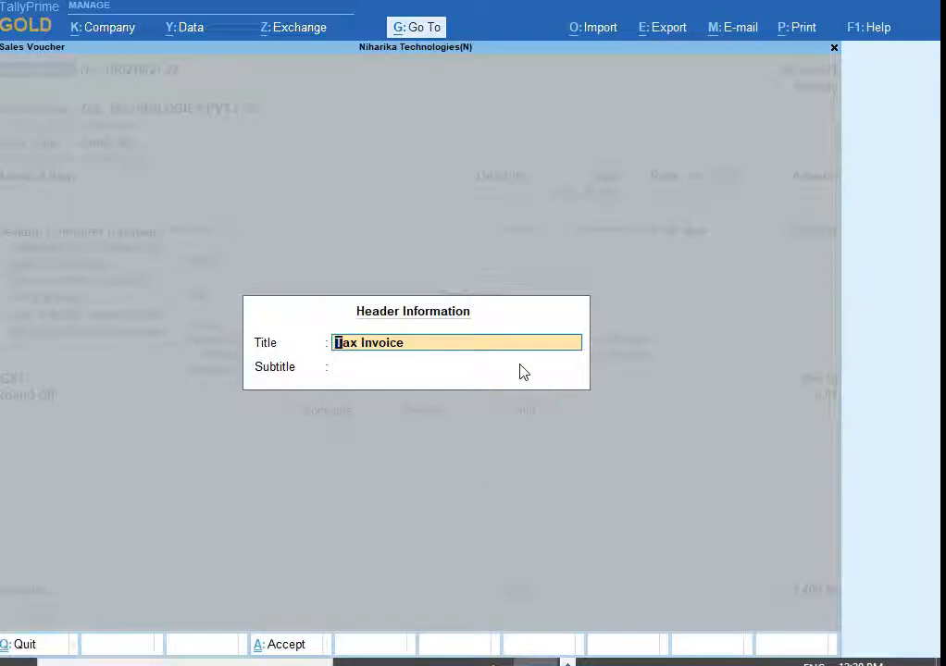
type("QUOTATION")
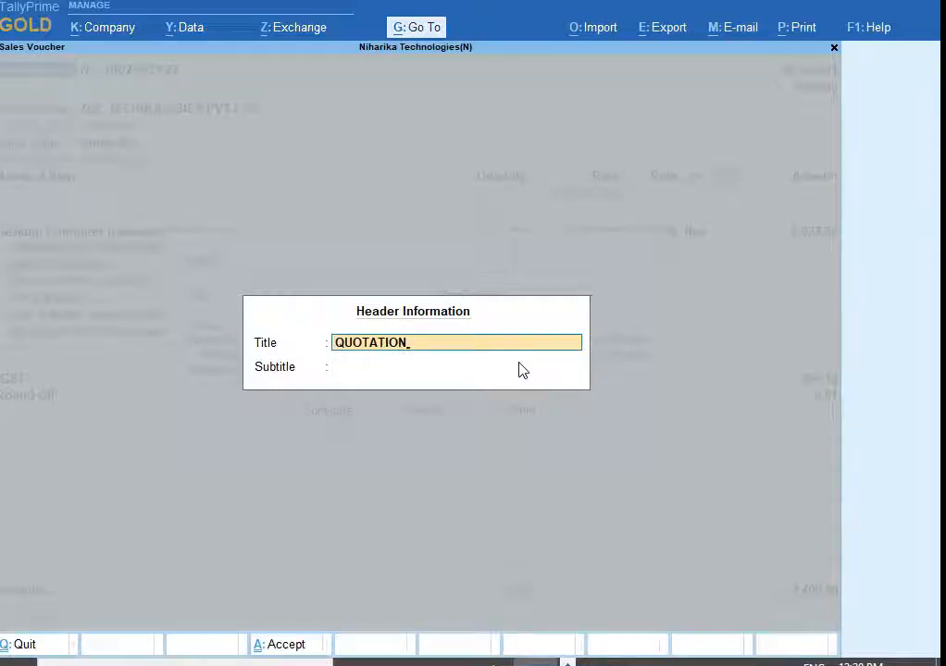
key("Return")
left_click(512, 363)
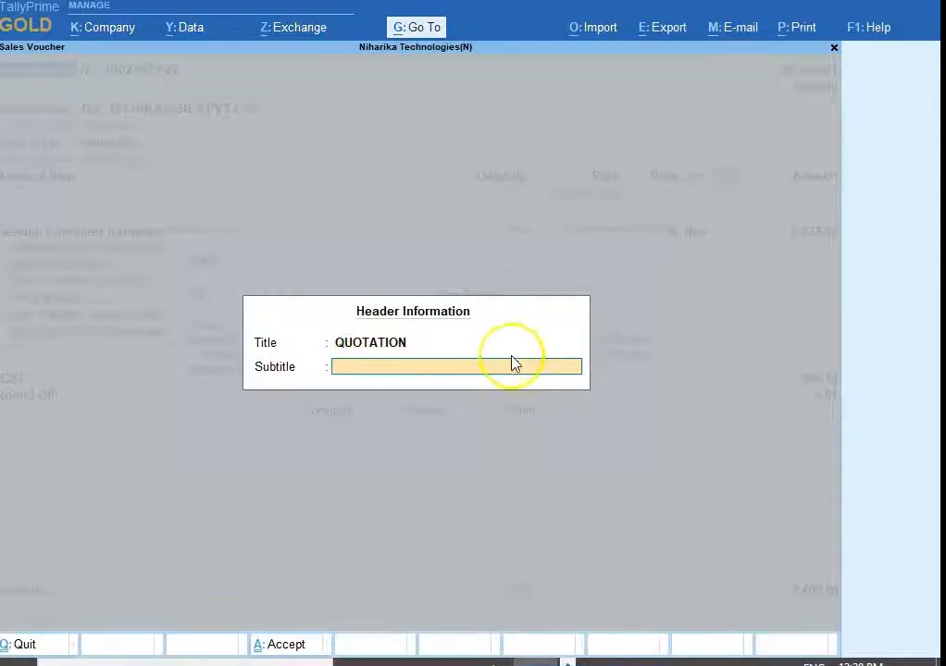
key("Return")
Preview the printout with the custom title, close the print dialogs and save the regular voucher
left_click(415, 410)
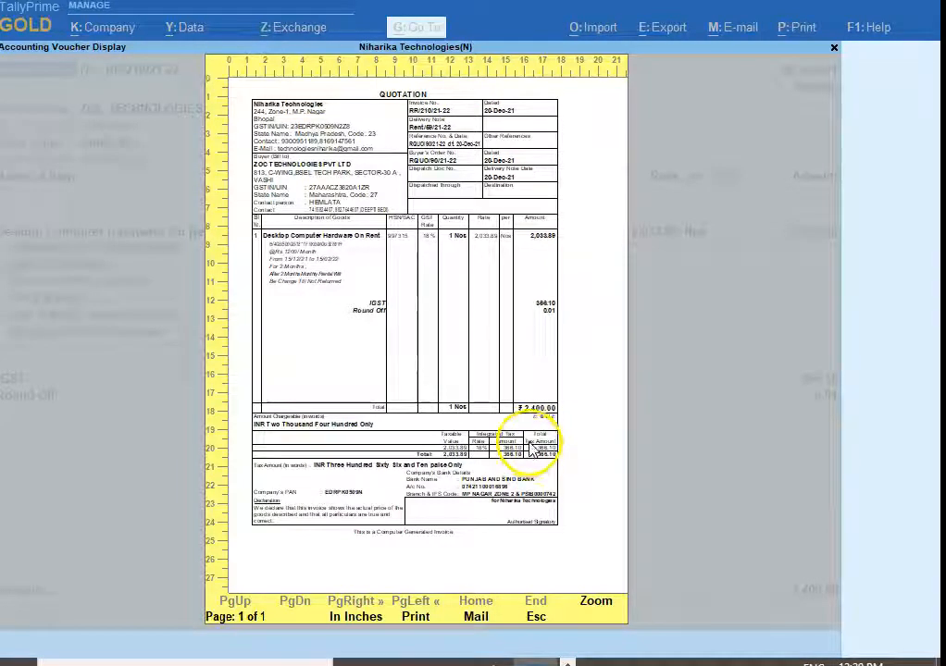
key("Escape")
key("Escape")
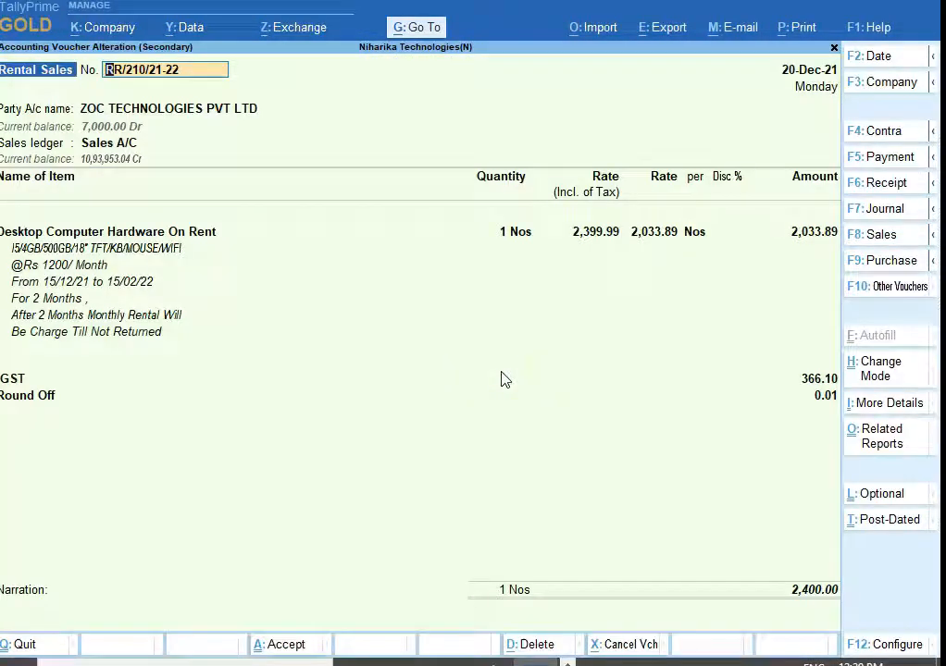
key("ctrl")
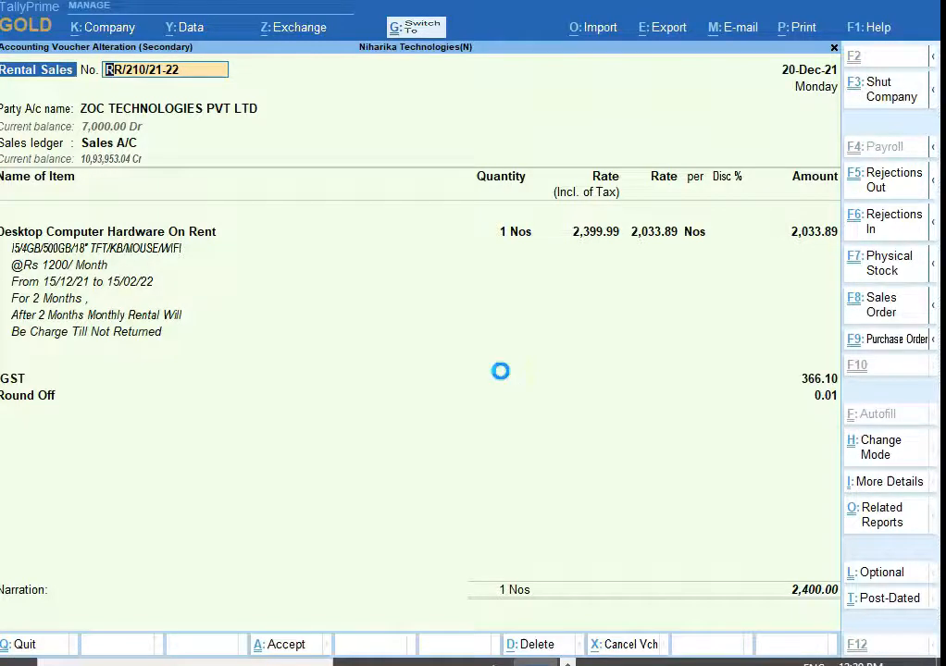
key("ctrl+a")
Open the GSTR-1 report and set its period to December 2021
left_click(418, 26)
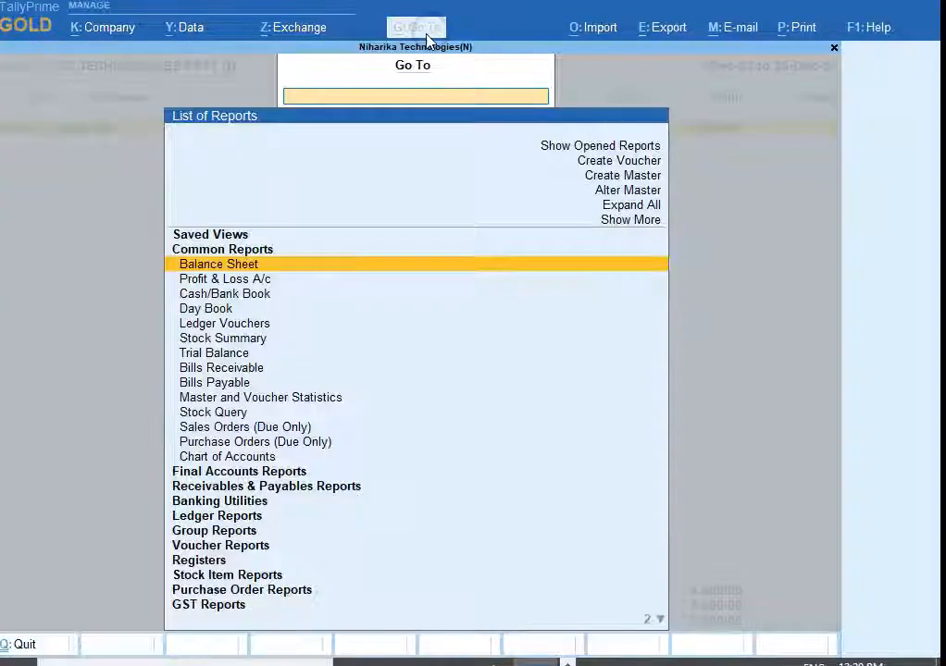
type("GST")
key("Down")
key("Return")
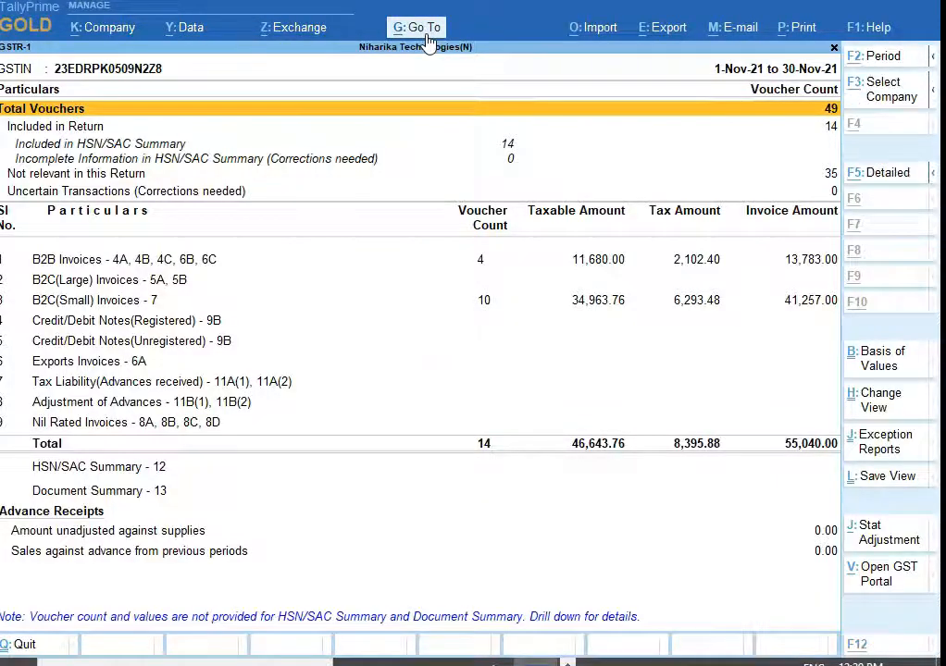
key("F2")
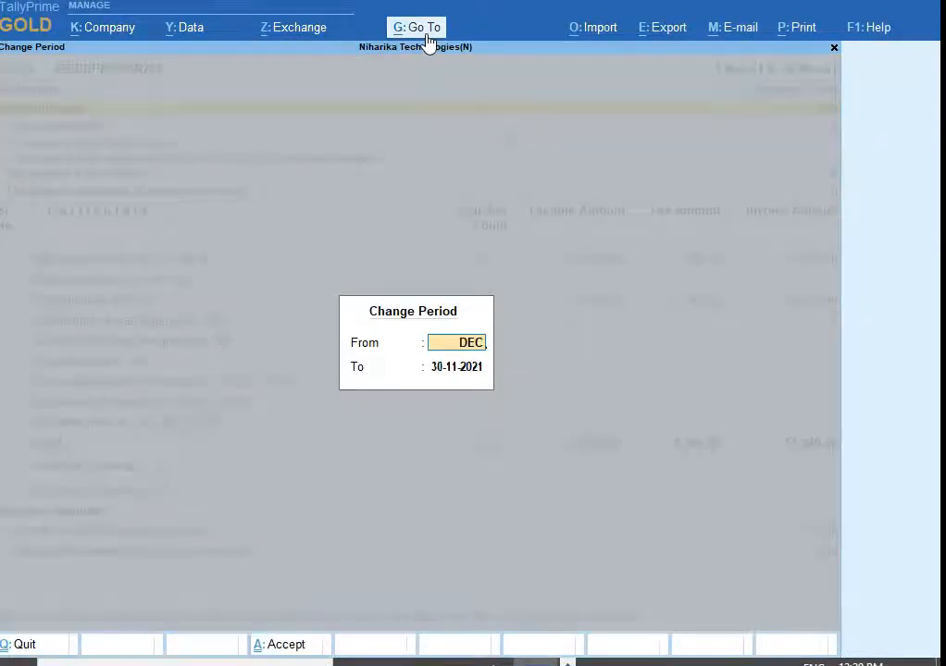
key("Return")
type("DEC2")
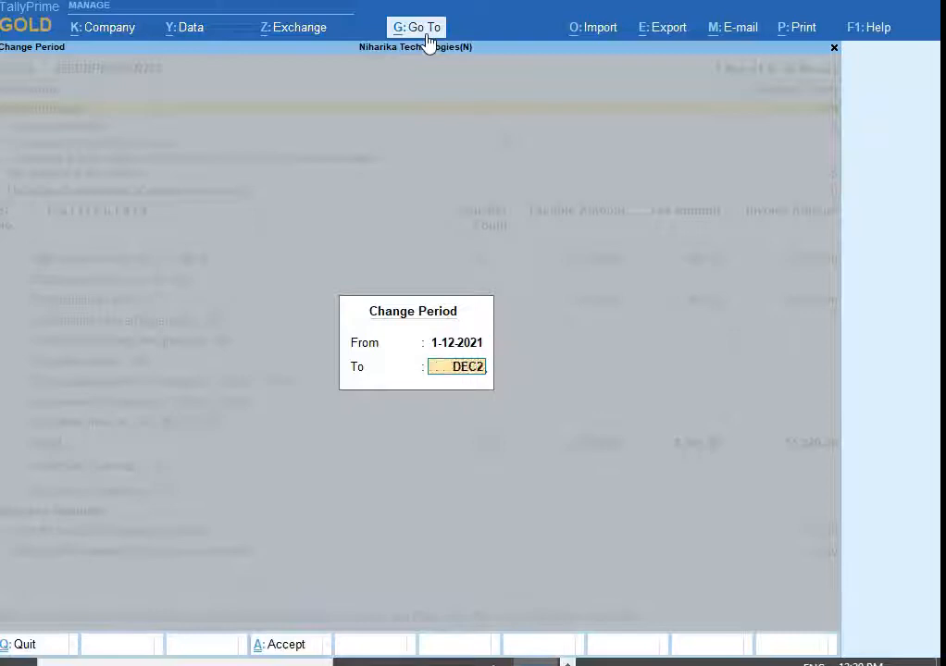
type("1")
key("Return")
Open the B2B Invoices register and check the entry for ZOC TECHNOLOGIES PVT LTD
key("Down")
key("Down")
key("Down")
key("Down")
key("Down")
key("Up")
key("Return")
key("Down")
key("Down")
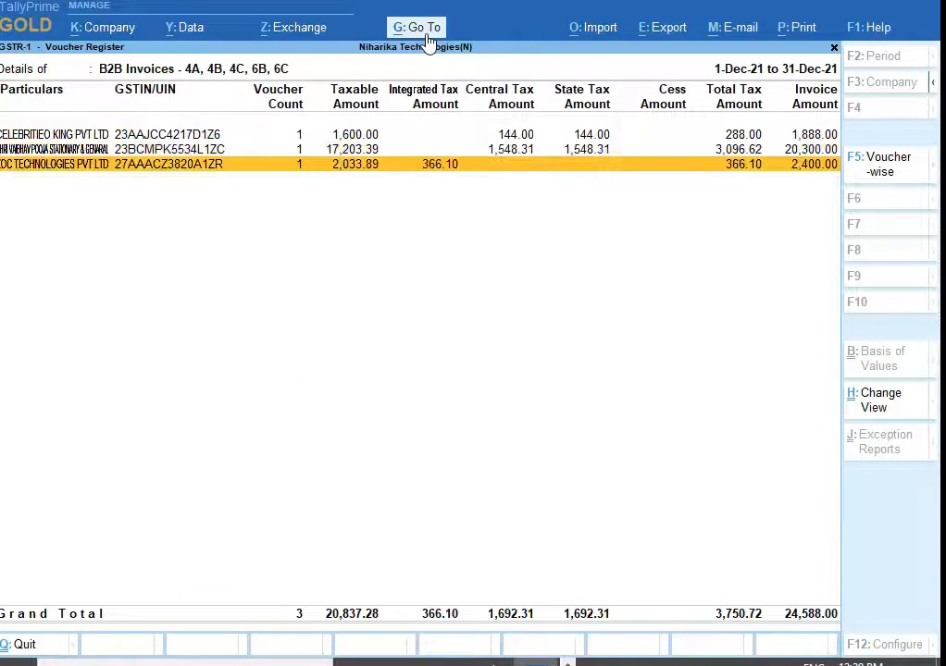
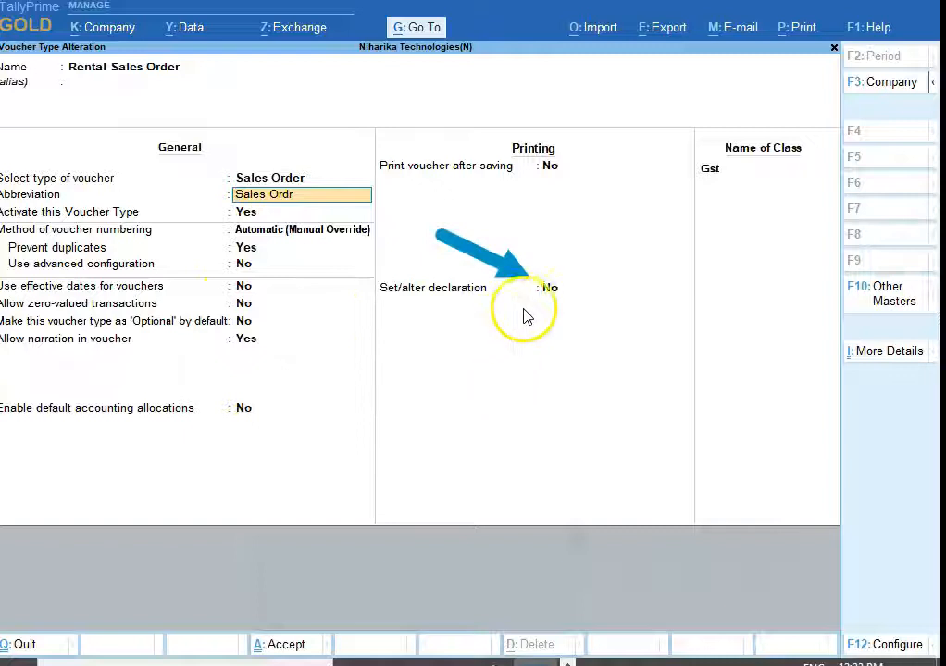
Set the Set/alter declaration option to Yes for the Rental Sales Order voucher type and open its declaration text
left_click(550, 289)
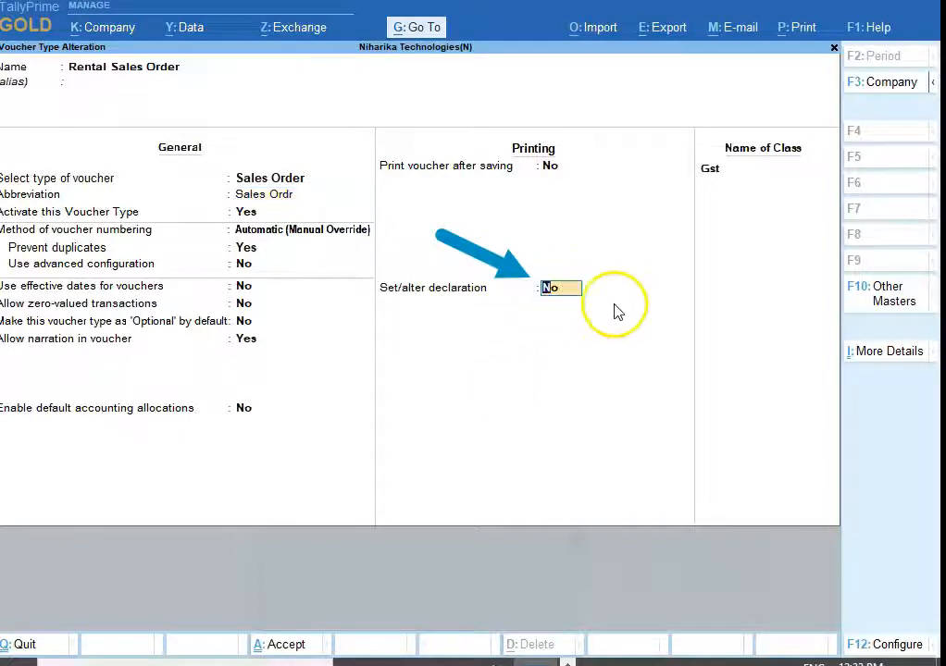
type("y")
key("Return")
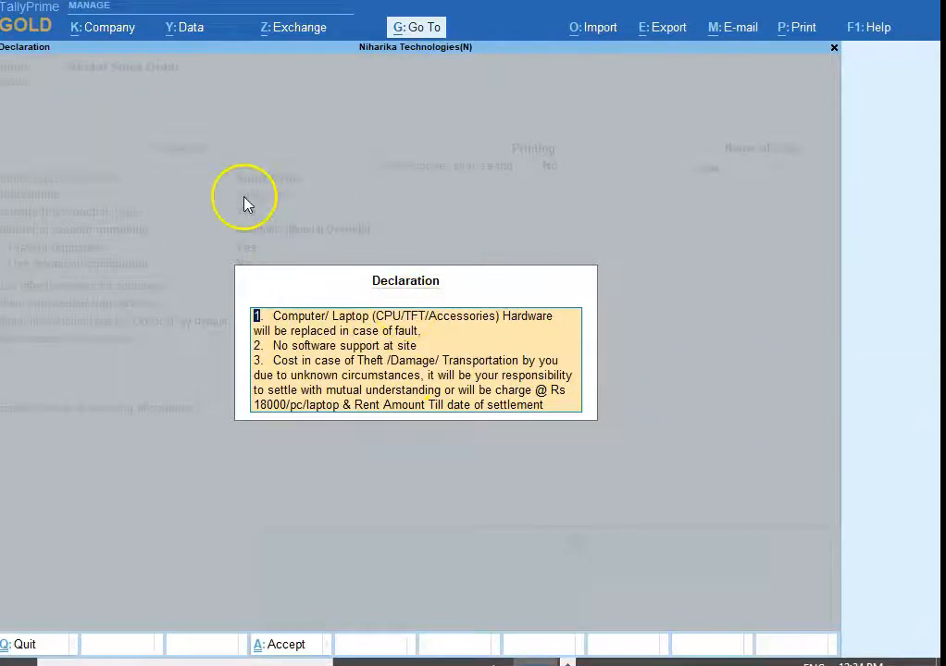
Clear the declaration text, quit it and the Rental Sales Order voucher type without saving, and return to the Gateway of Tally
key("BackSpace")
key("Escape")
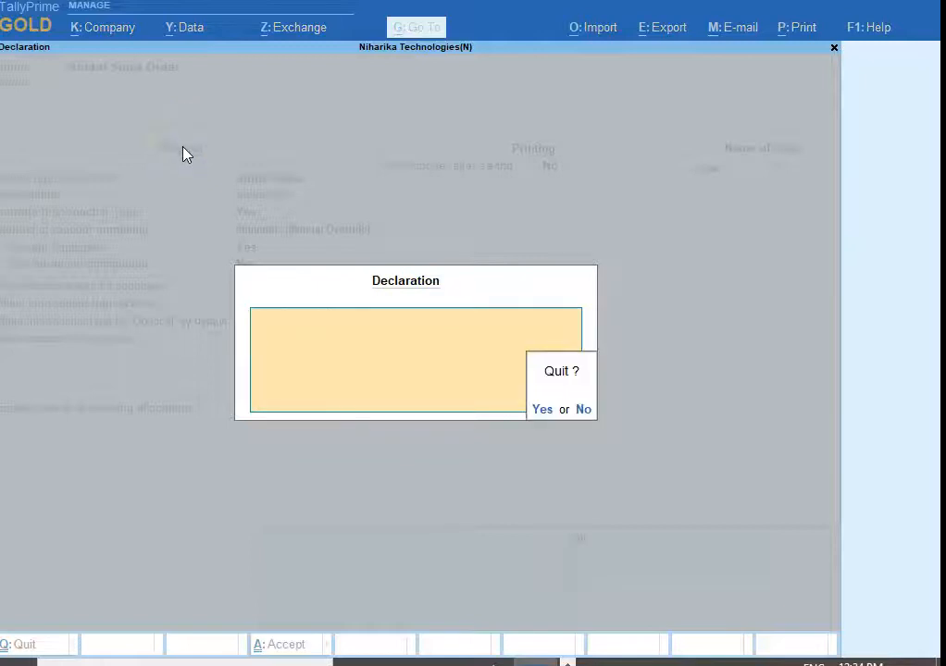
key("y")
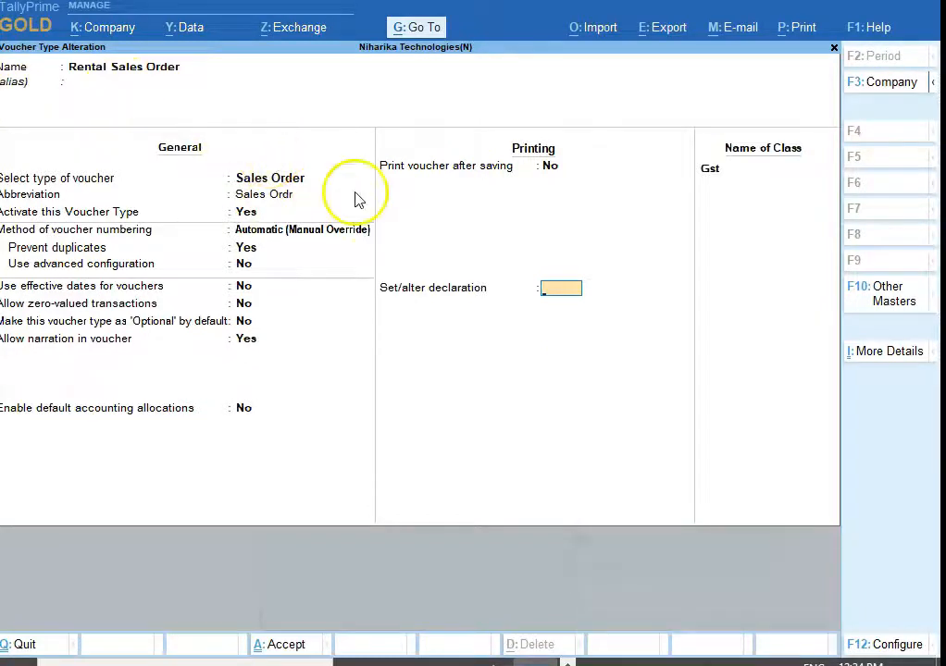
key("Escape")
key("y")
key("Escape")
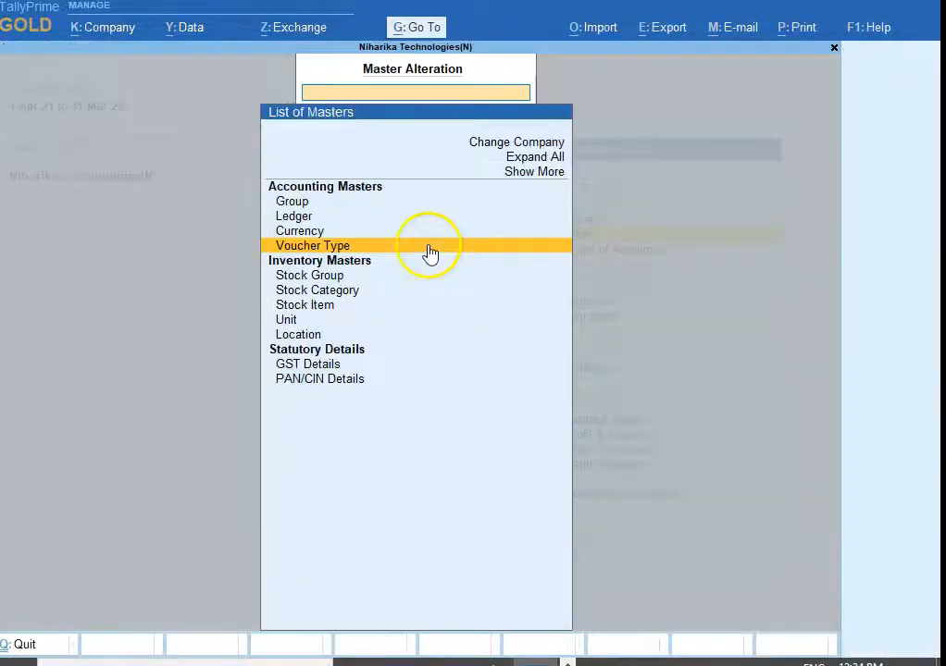
key("Escape")
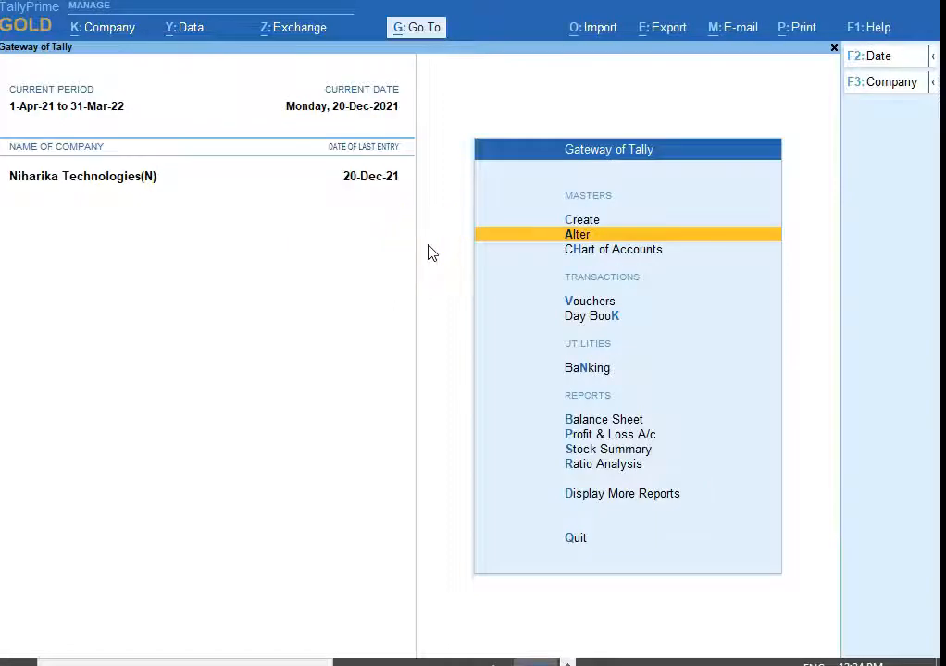
Start a new voucher of the Rental Sales Order type with the Gst voucher class
left_click(592, 306)
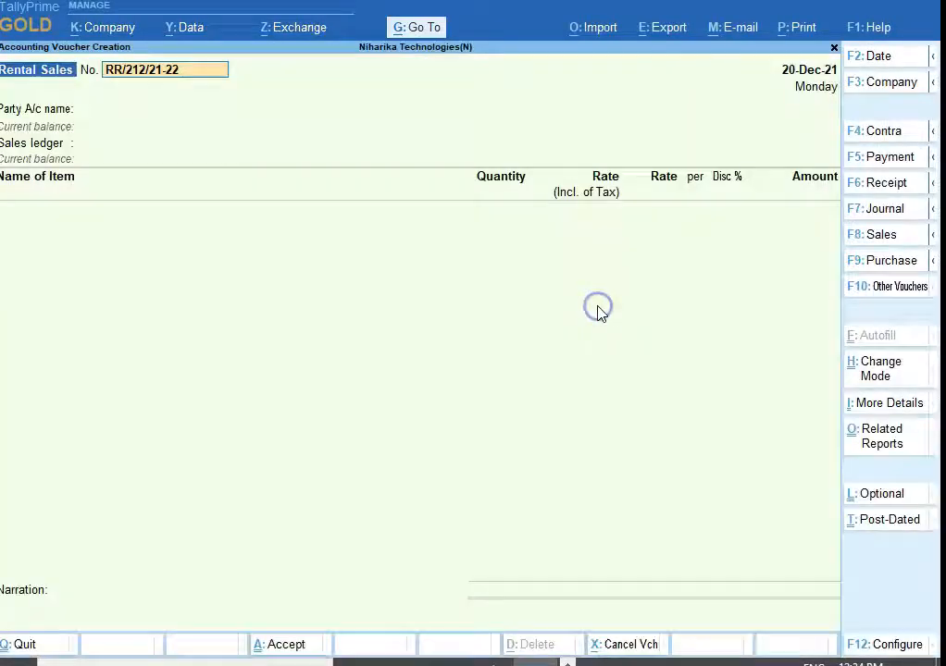
key("F10")
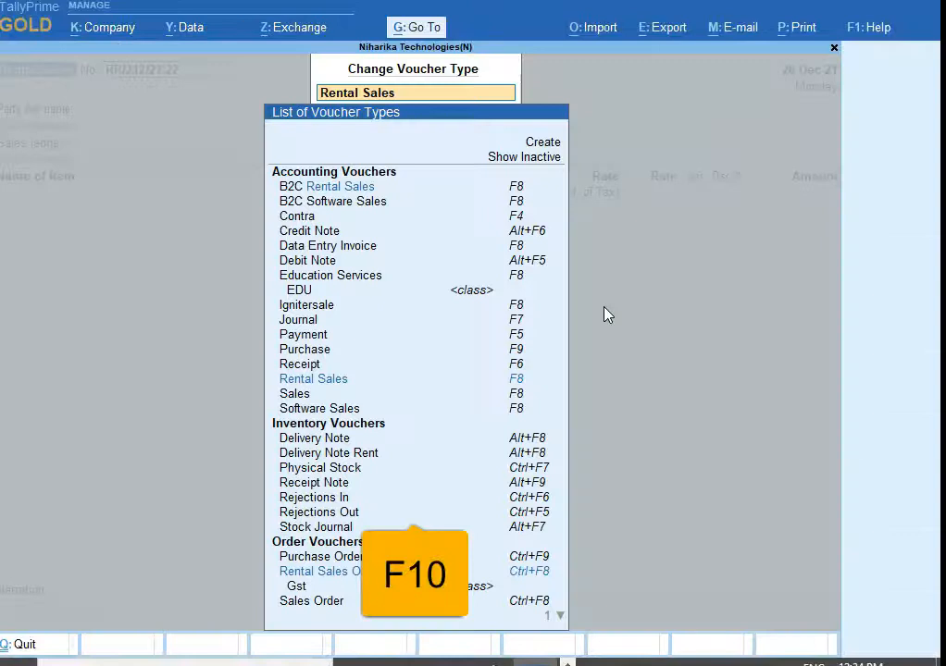
key("Down")
key("Down")
key("Down")
key("Down")
key("Down")
key("Down")
key("Down")
key("Down")
key("Down")
key("Down")
key("Down")
key("Down")
key("Down")
key("Down")
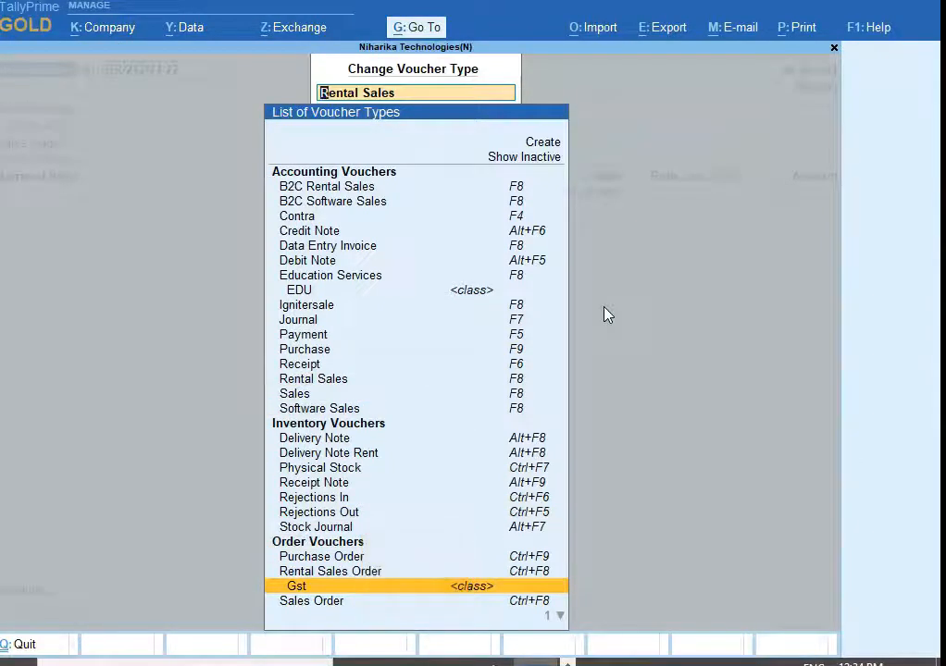
key("Return")
key("Return")
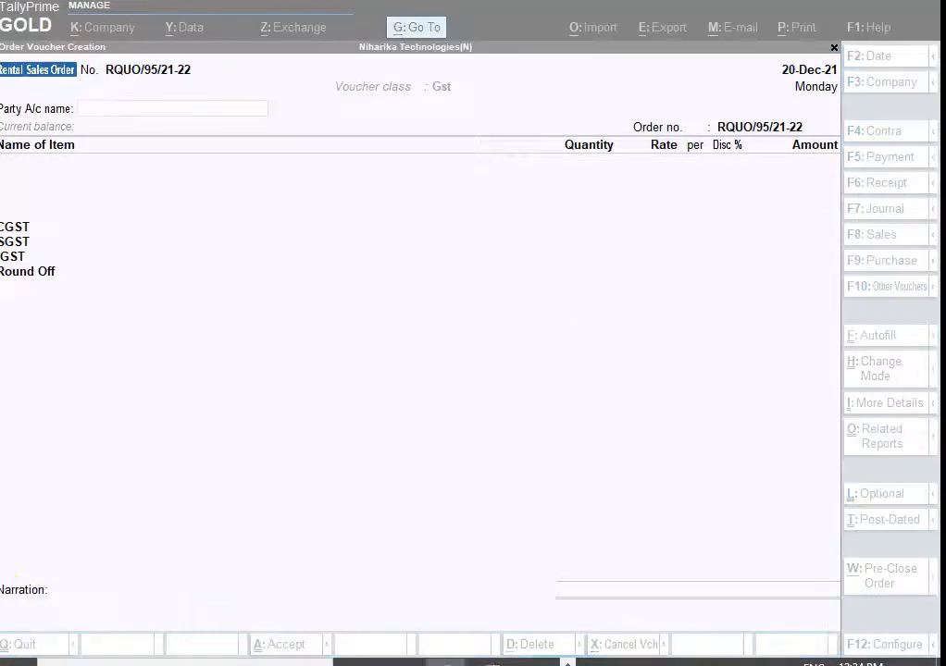
Find and open the Sales Order Vouchers report among the voucher reports
left_click(417, 28)
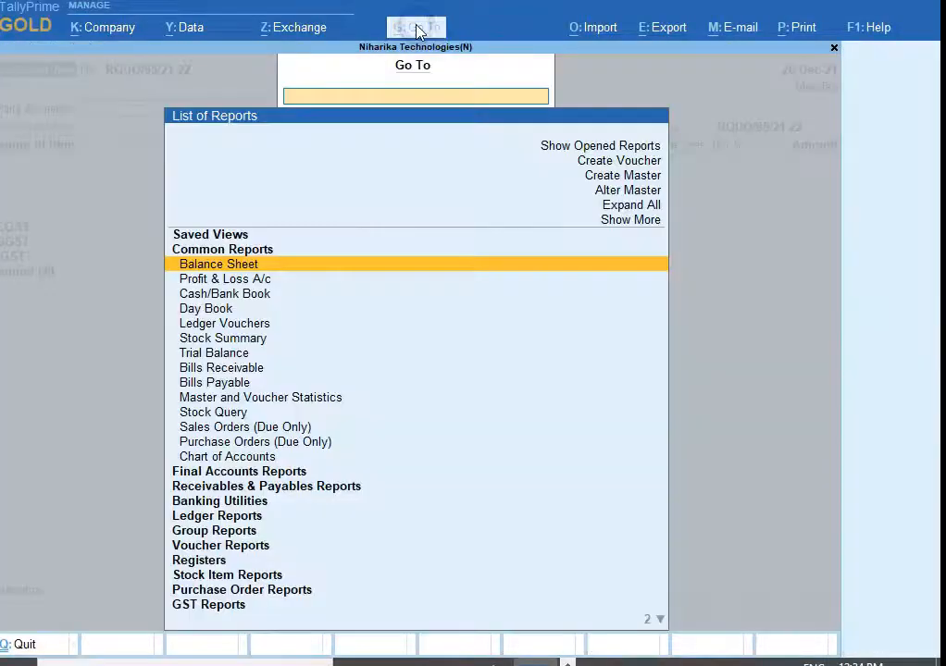
type("SALE")
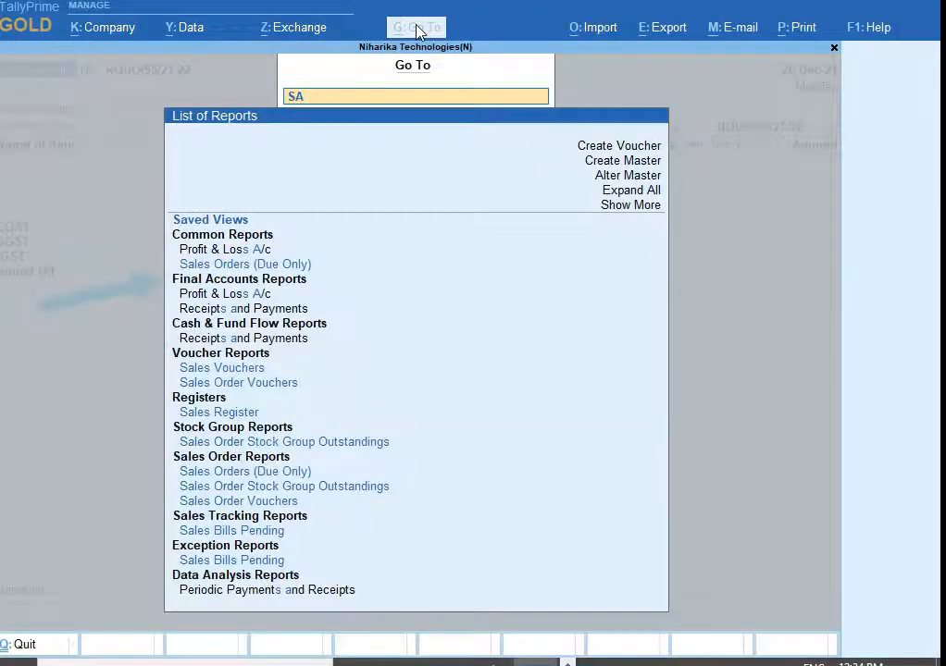
key("Down")
key("Down")
key("Down")
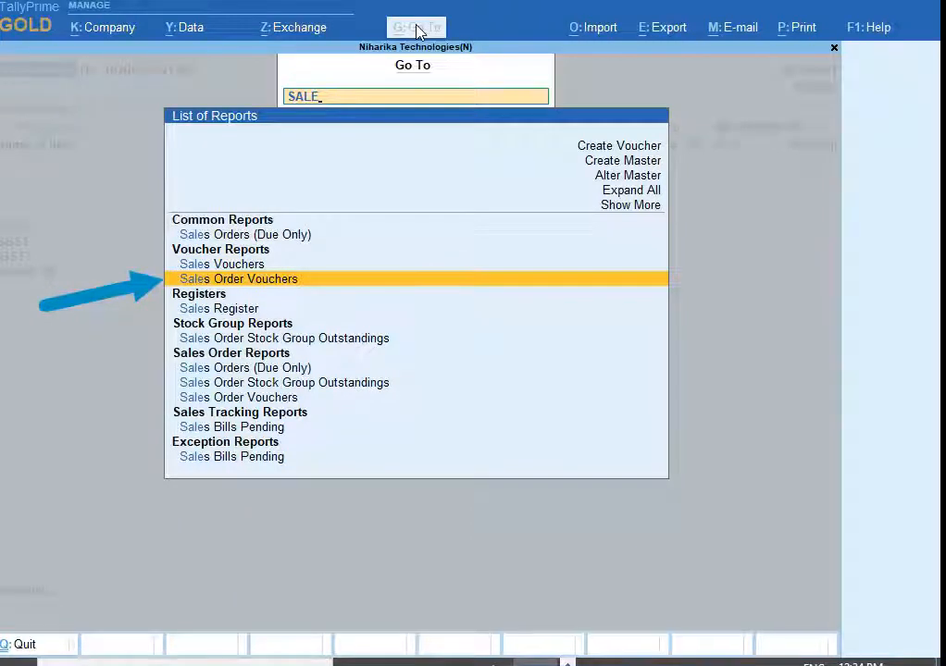
key("Return")
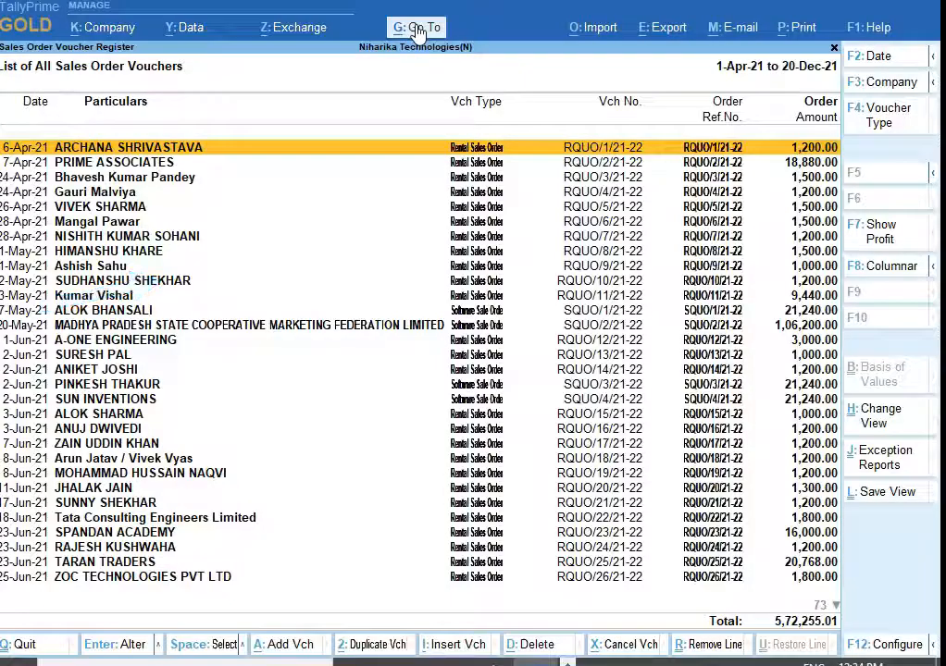
Open the ZOC TECHNOLOGIES PVT LTD rental sales order dated 25-Jun-21 from the register
key("Down")
key("Down")
key("Down")
key("Down")
key("Down")
key("Down")
key("Down")
key("Down")
key("Down")
key("Down")
key("Down")
key("Down")
key("Down")
key("Down")
key("Down")
key("Down")
key("Down")
key("Down")
key("Down")
key("Down")
key("Down")
key("Down")
key("Down")
key("Down")
key("Down")
key("Down")
key("Down")
key("Down")
key("Down")
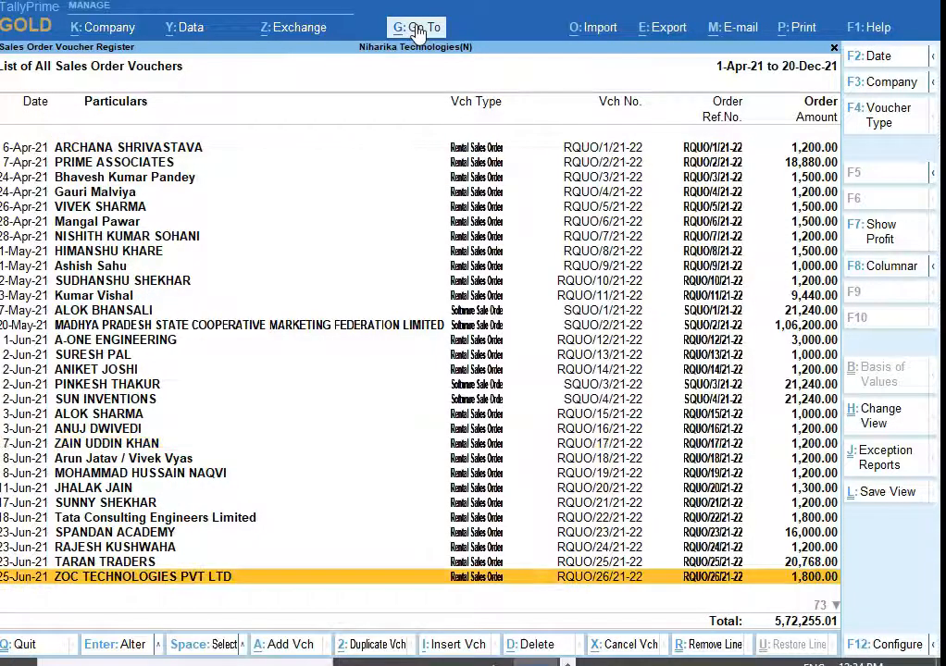
key("Return")
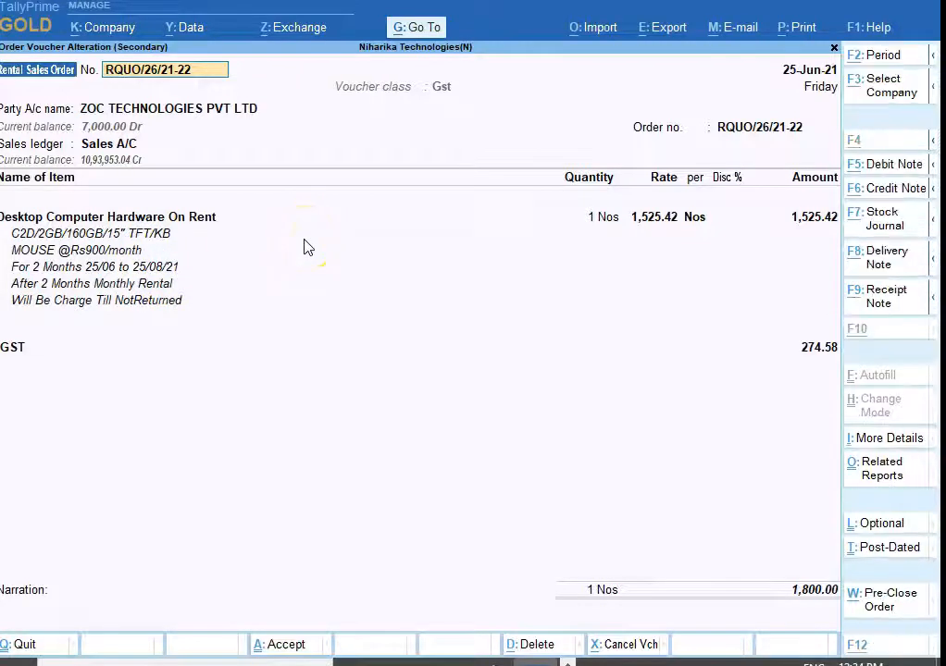
Preview the current order's printout zoomed in, examine its title, item details and declaration, and close the preview
left_click(699, 262)
left_click(798, 27)
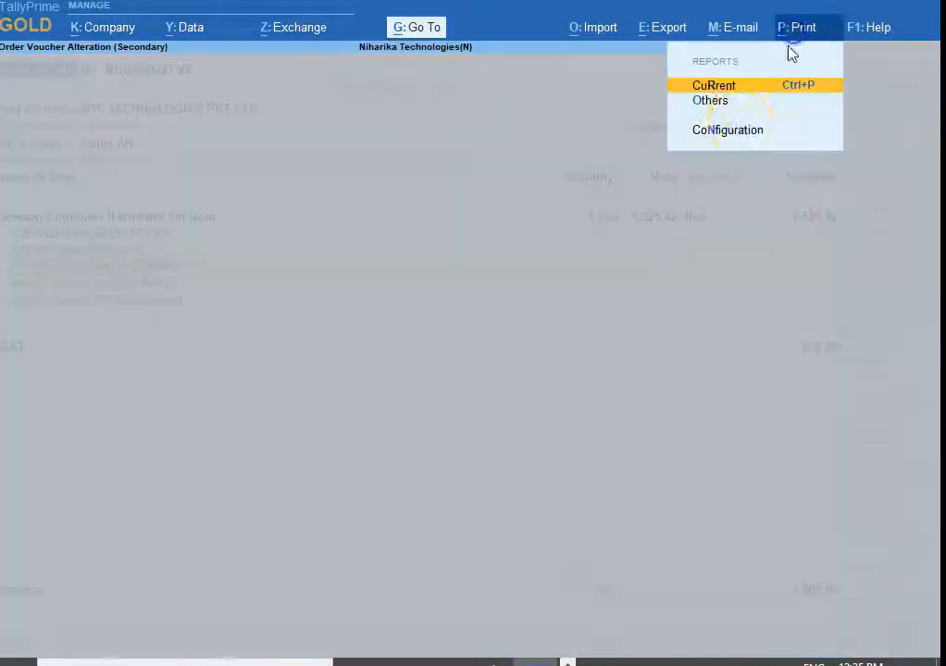
left_click(736, 93)
left_click(418, 419)
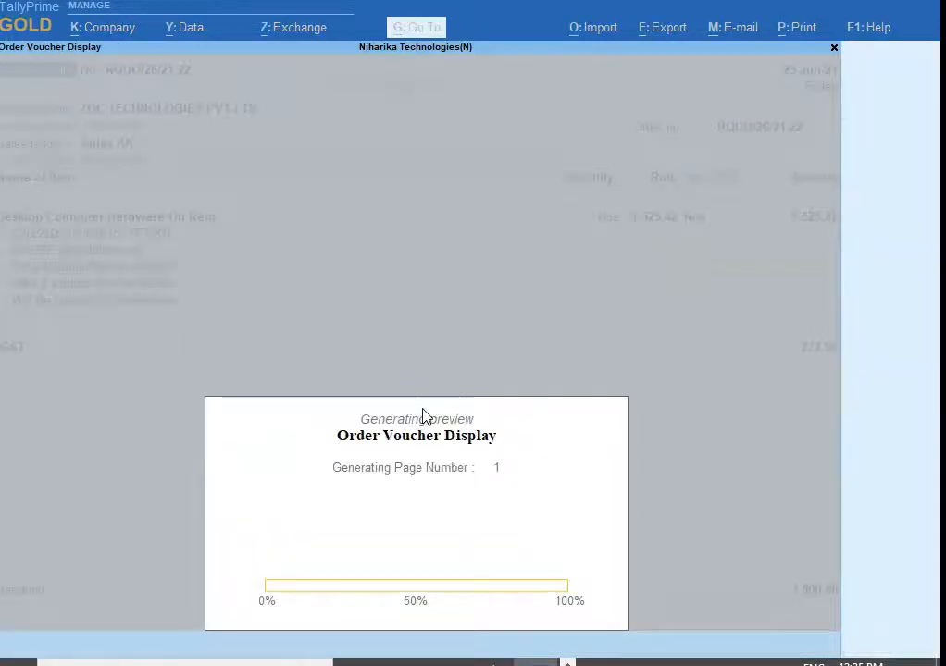
left_click(428, 411)
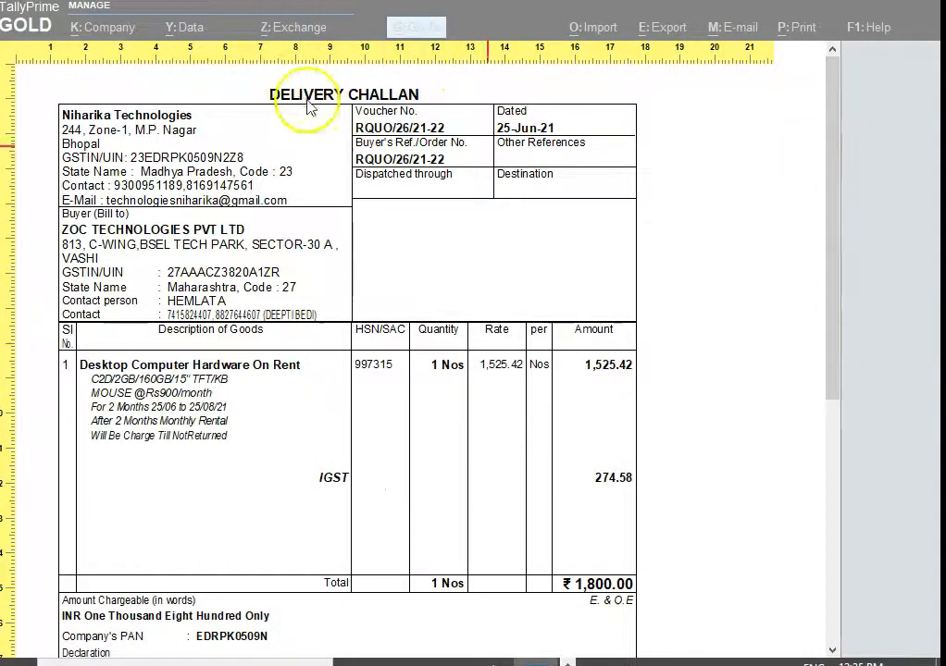
left_click_drag(838, 109, 833, 76)
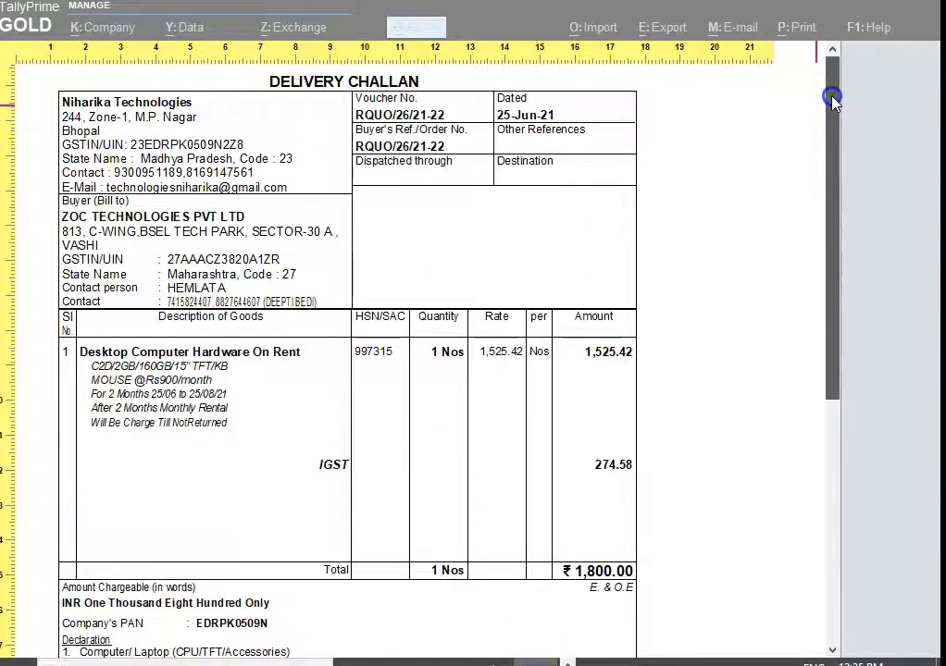
left_click(470, 205)
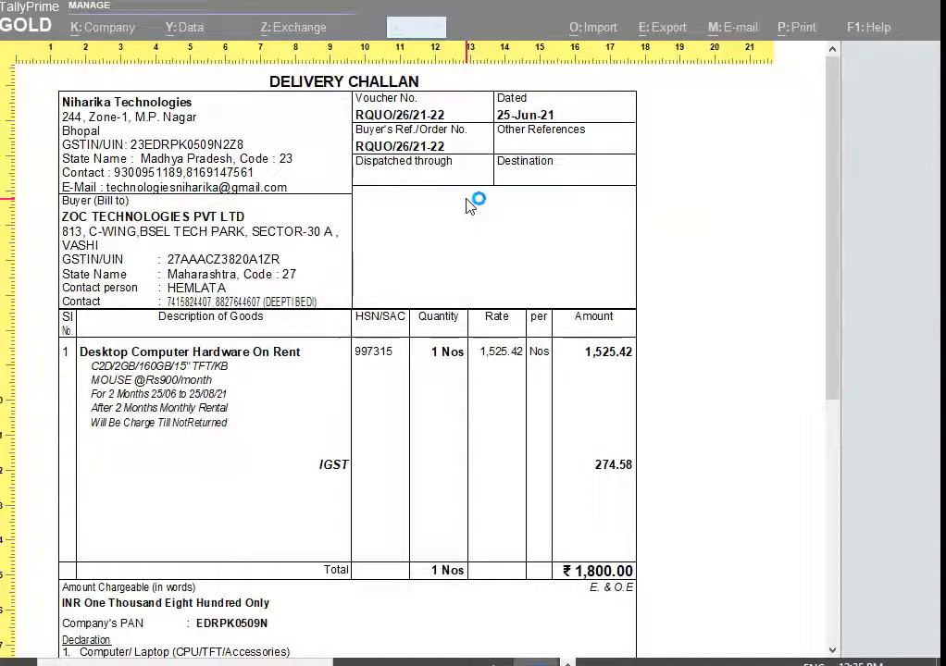
left_click_drag(832, 276, 818, 308)
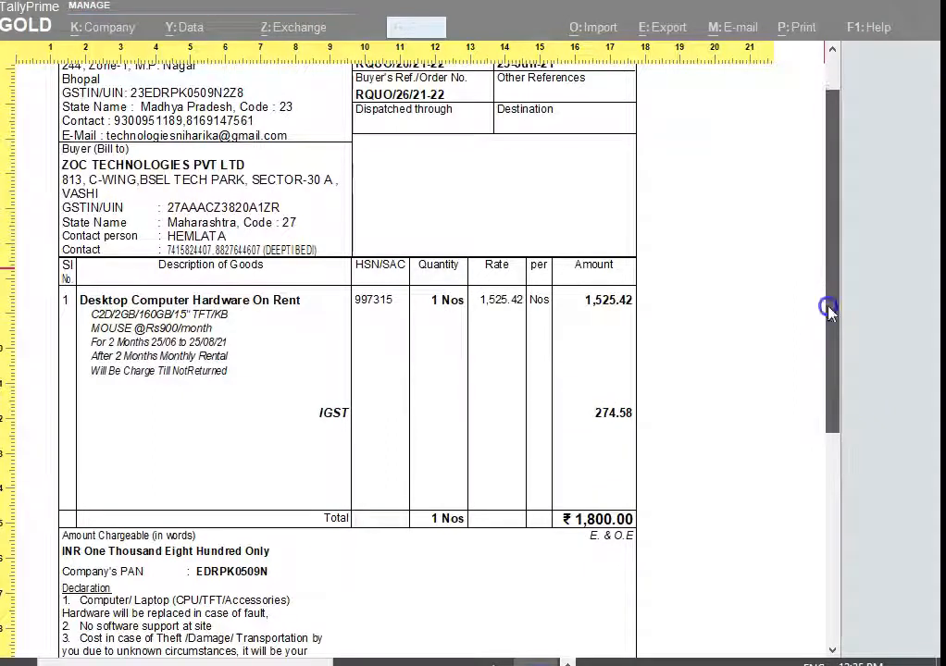
left_click_drag(828, 312, 831, 224)
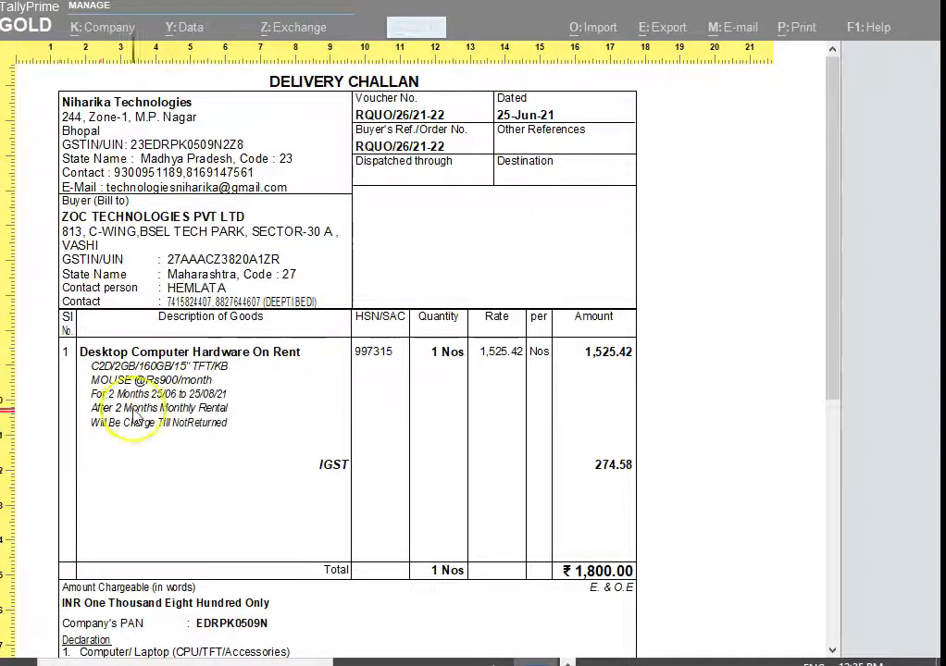
left_click(491, 375)
key("Escape")
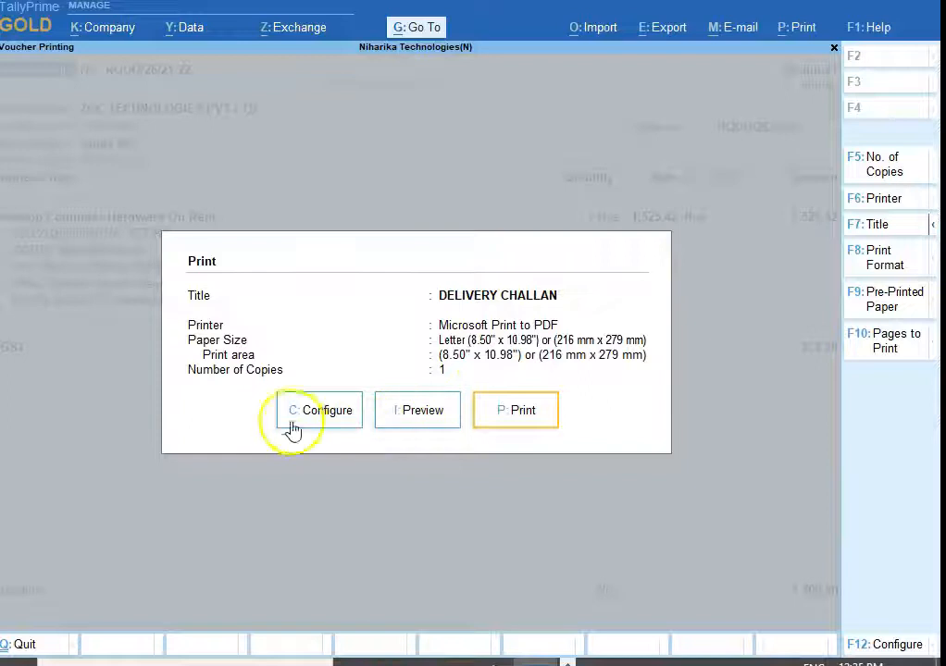
Set the order's print title to QUOTATION and leave the subtitle blank
left_click(890, 229)
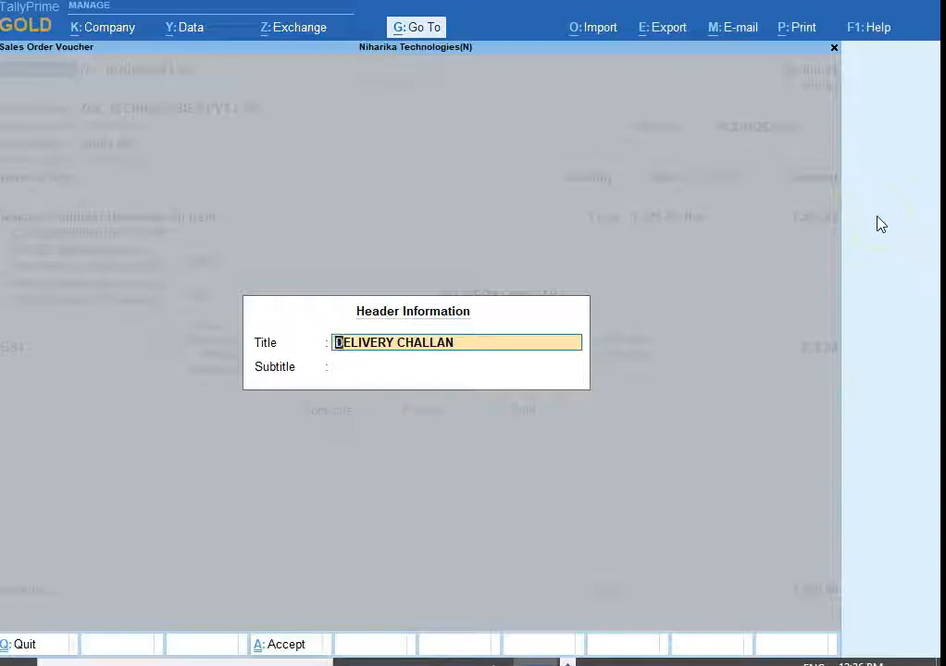
type("Q")
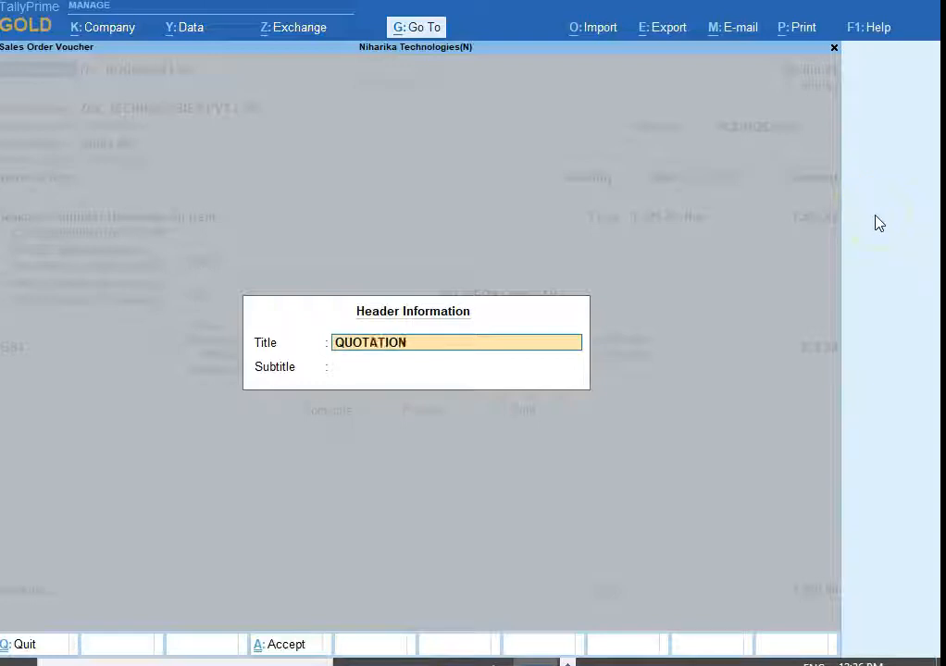
type("UOTATION")
key("Return")
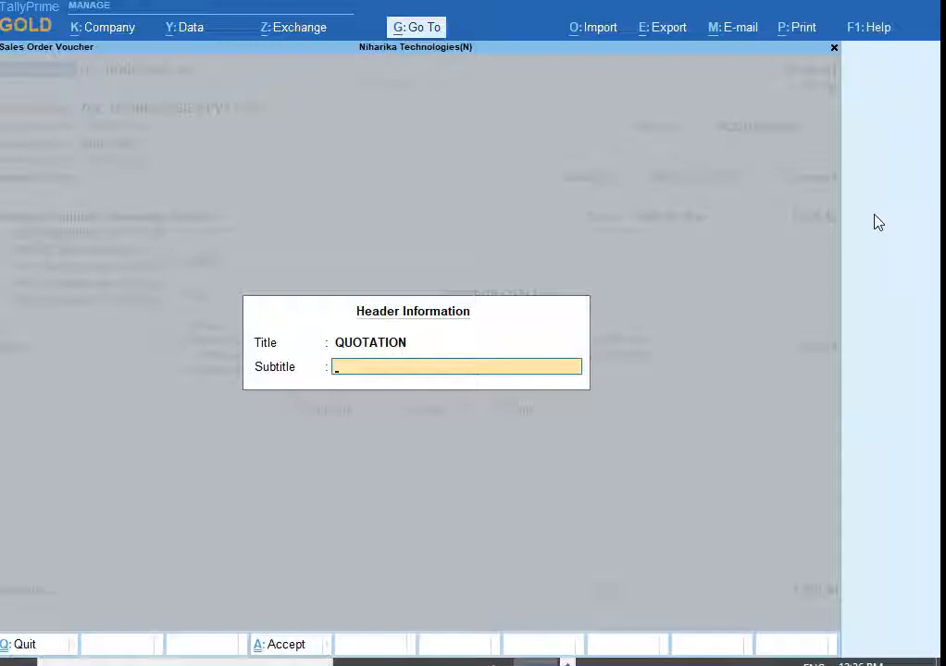
key("Return")
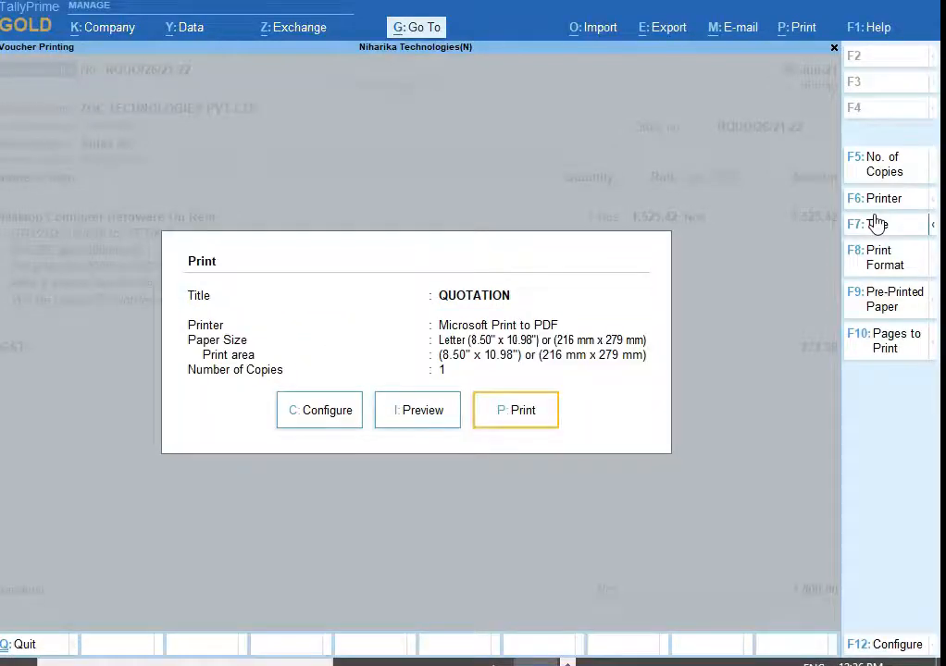
Preview the order printed as a quotation, and close the preview and the print dialog
left_click(398, 418)
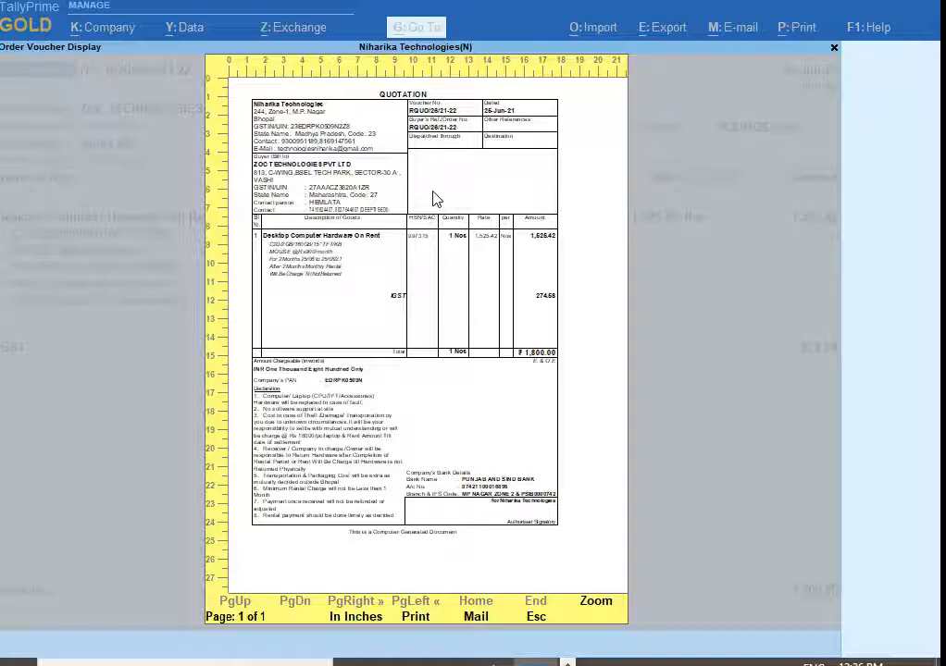
key("Escape")
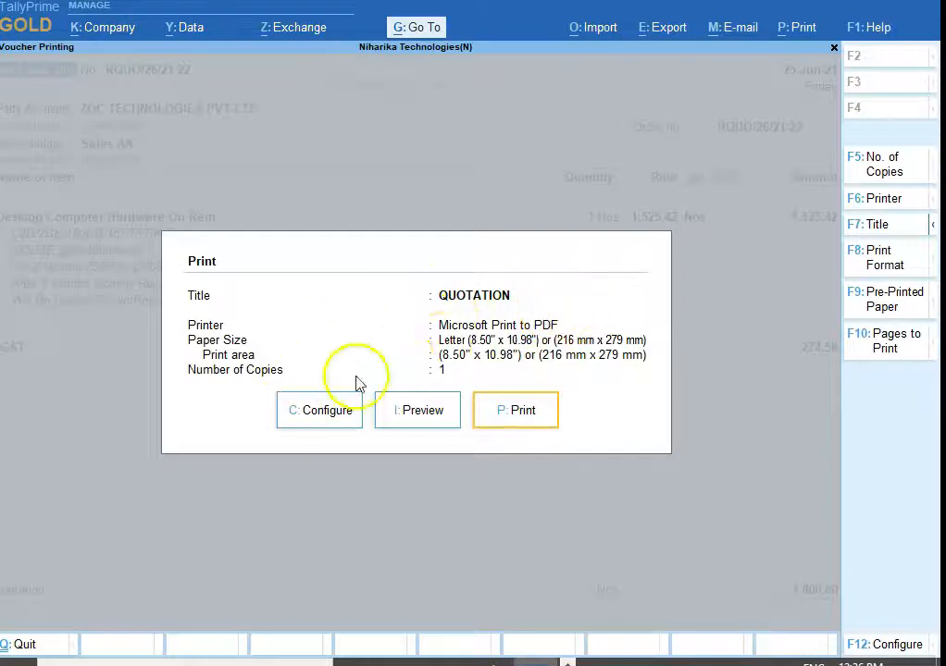
key("Escape")
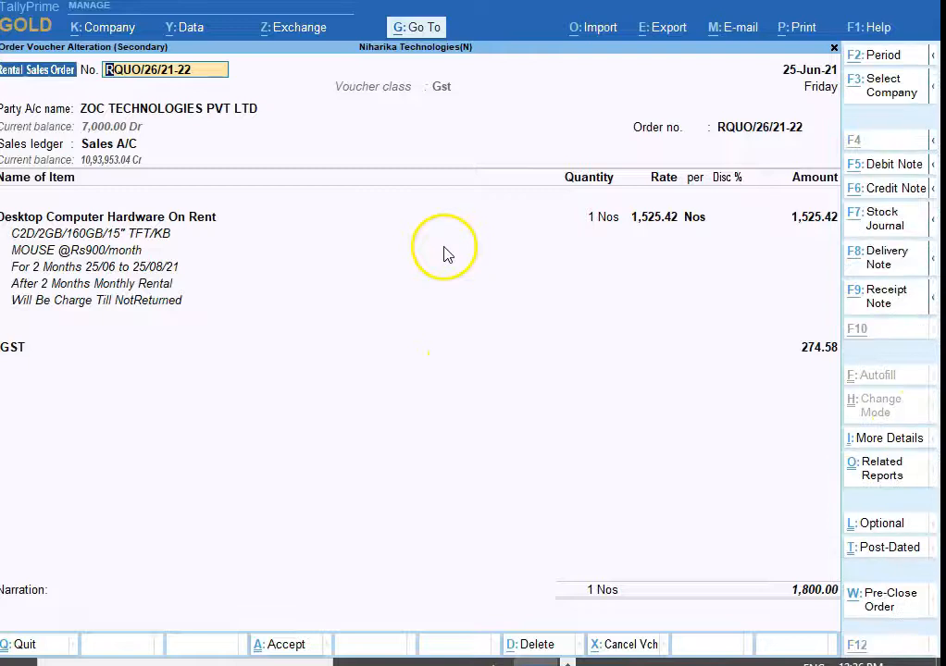
Reopen the order's print settings and set the print title to SALES ORDER with a blank subtitle
left_click(799, 28)
left_click(744, 94)
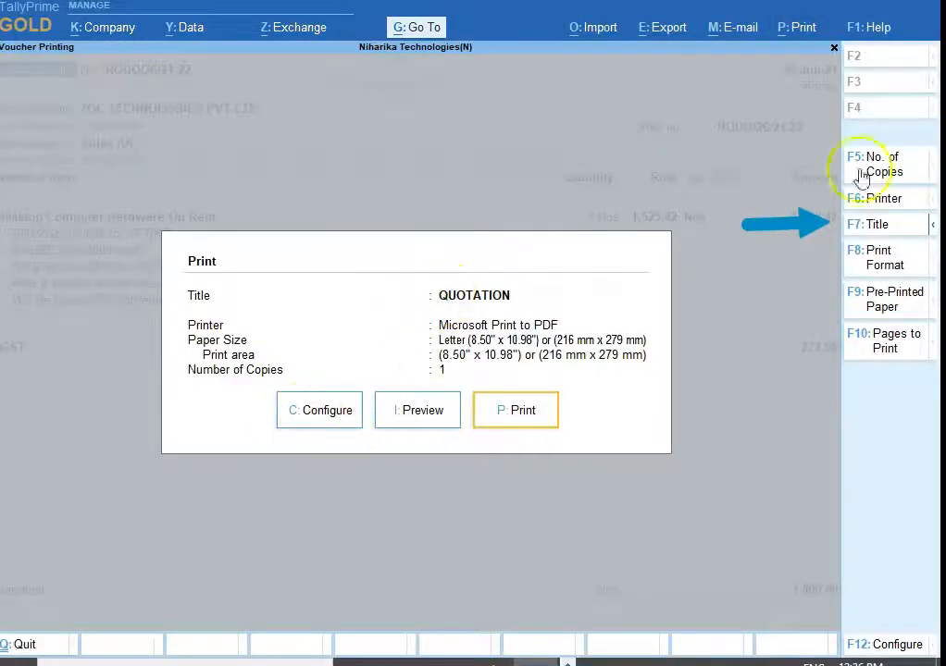
left_click(868, 229)
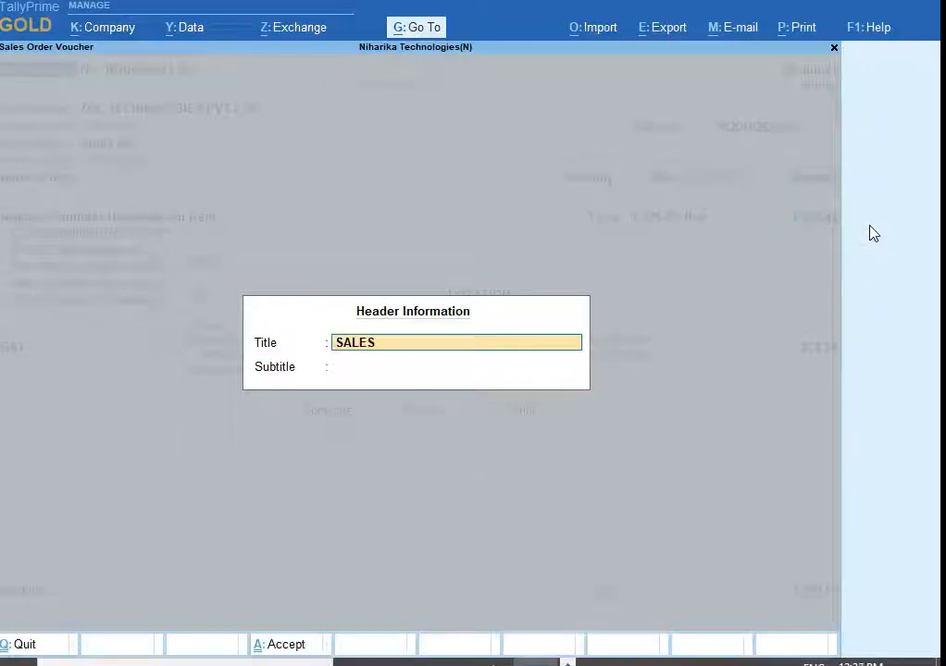
type("SALES ORDER")
key("Return")
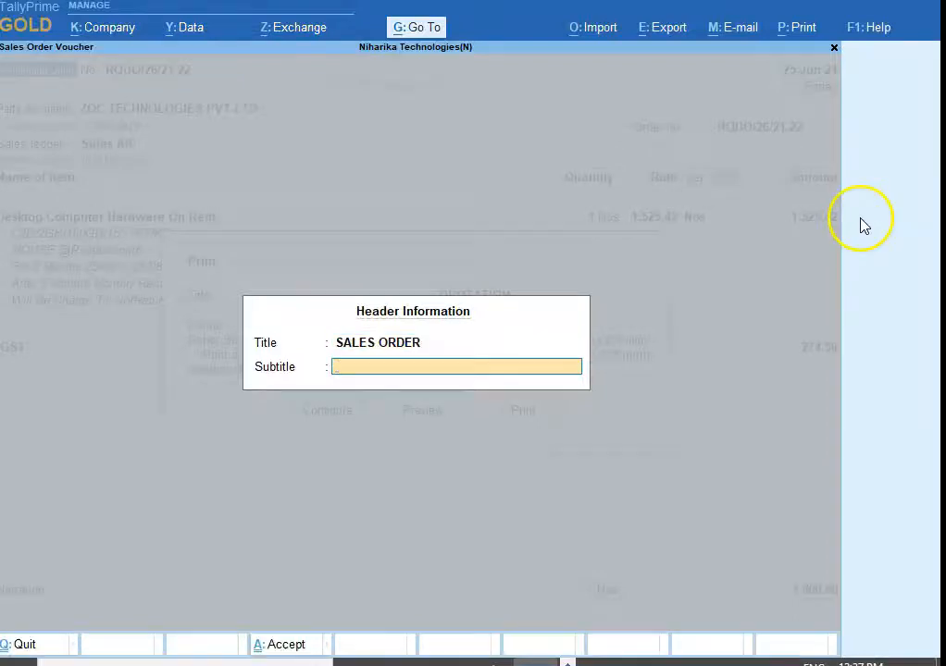
key("Return")
Preview the printout titled SALES ORDER, and close the preview and the print dialog
left_click(443, 413)
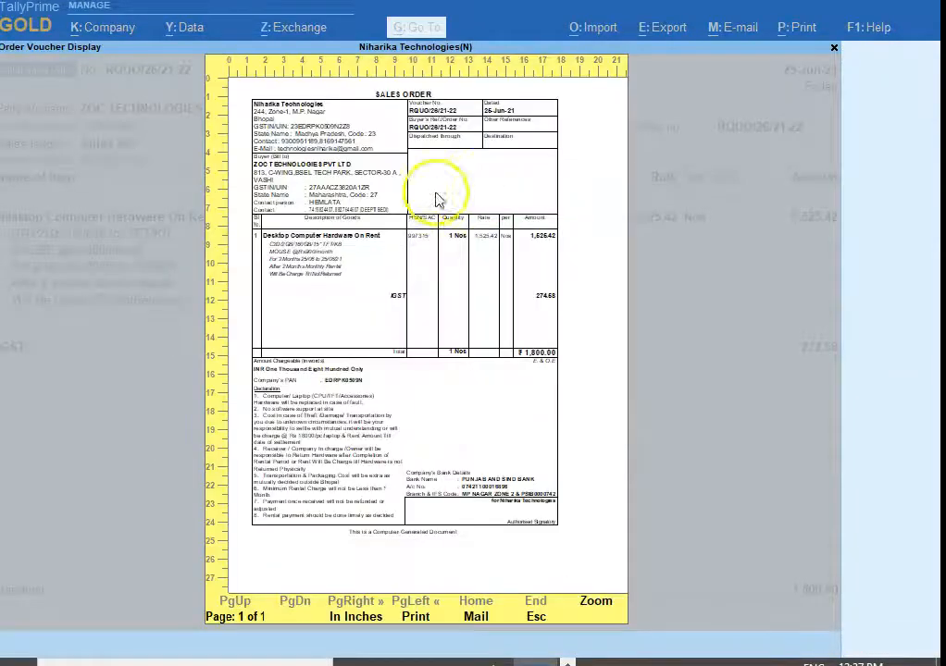
key("Escape")
key("Escape")
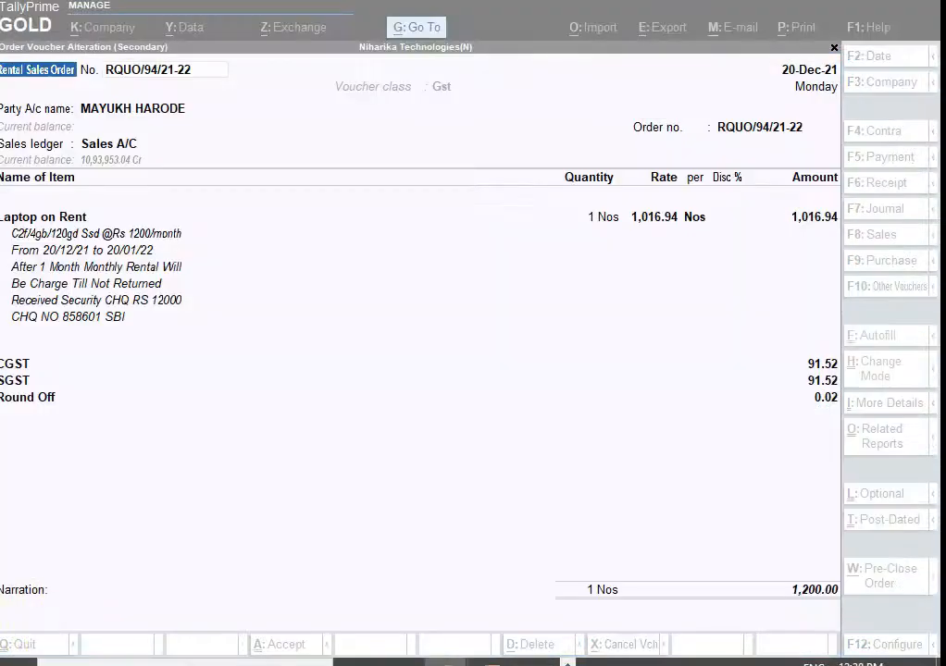
Open the print preview of the rental sales order titled SALES ORDER
left_click(370, 305)
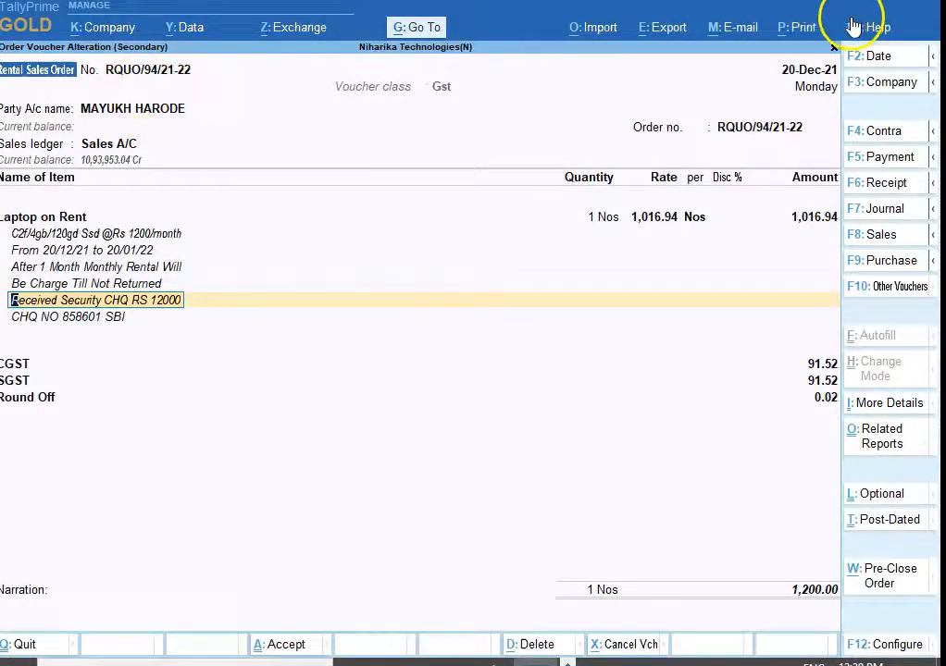
left_click(801, 31)
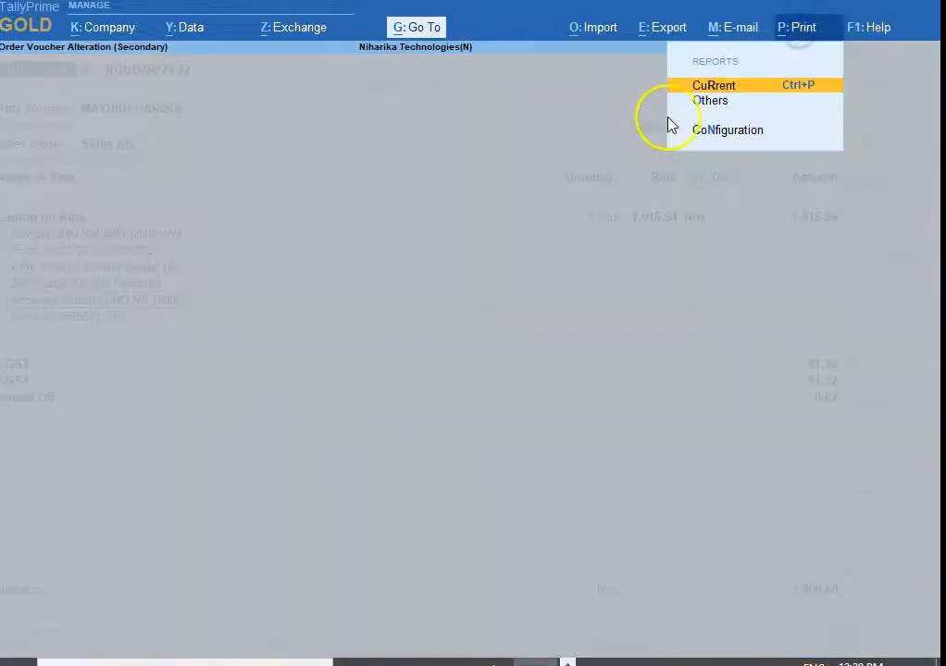
left_click(719, 89)
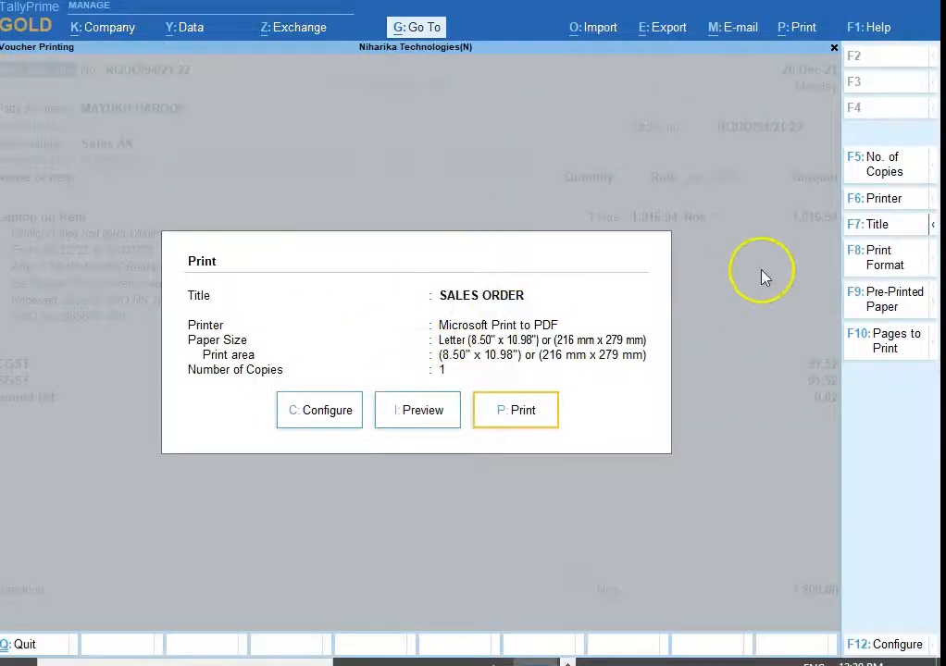
left_click(408, 422)
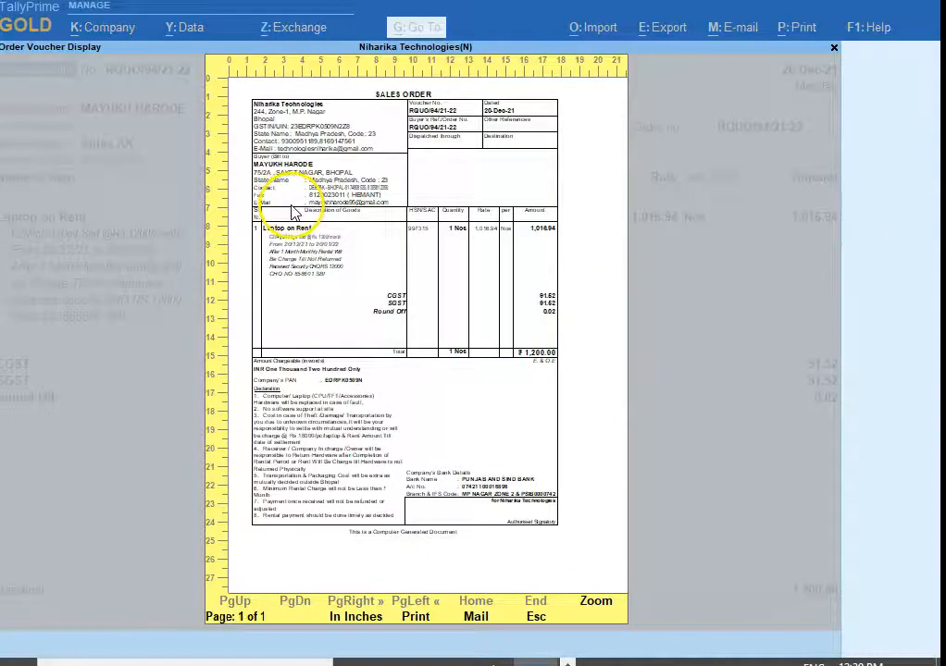
Examine the item description, tax amounts, declaration terms and bank details in the enlarged sales order preview, and close the preview
left_click(296, 214)
scroll(275, 380, "down", 3)
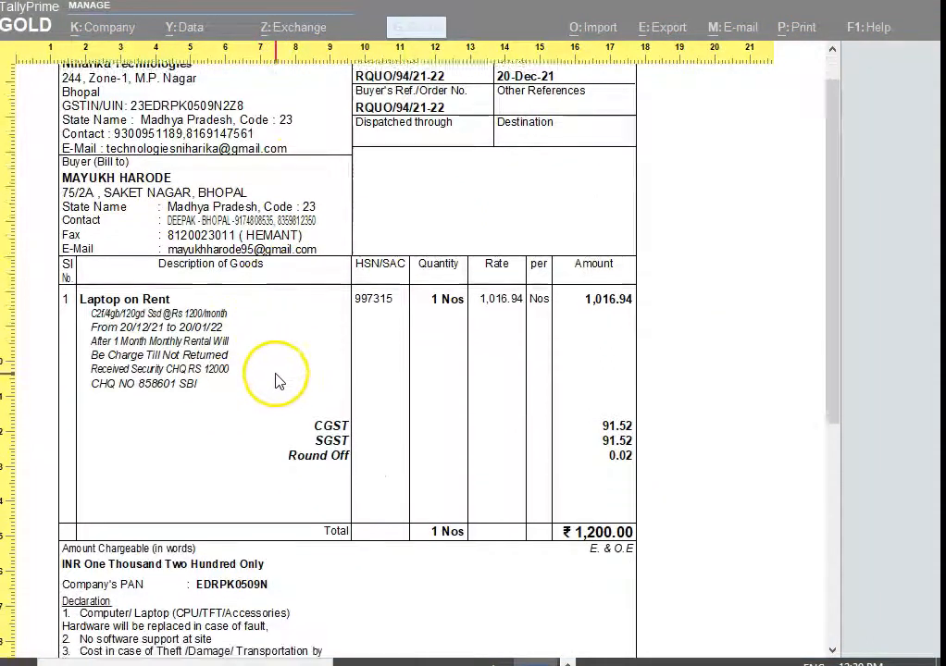
scroll(231, 380, "down", 2)
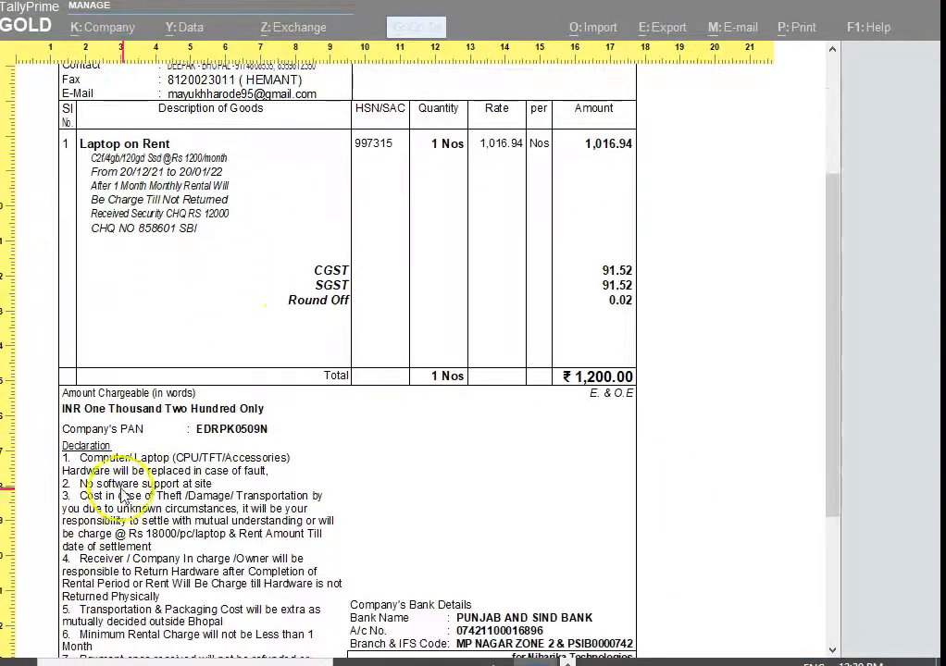
scroll(111, 408, "down", 1)
scroll(185, 601, "down", 1)
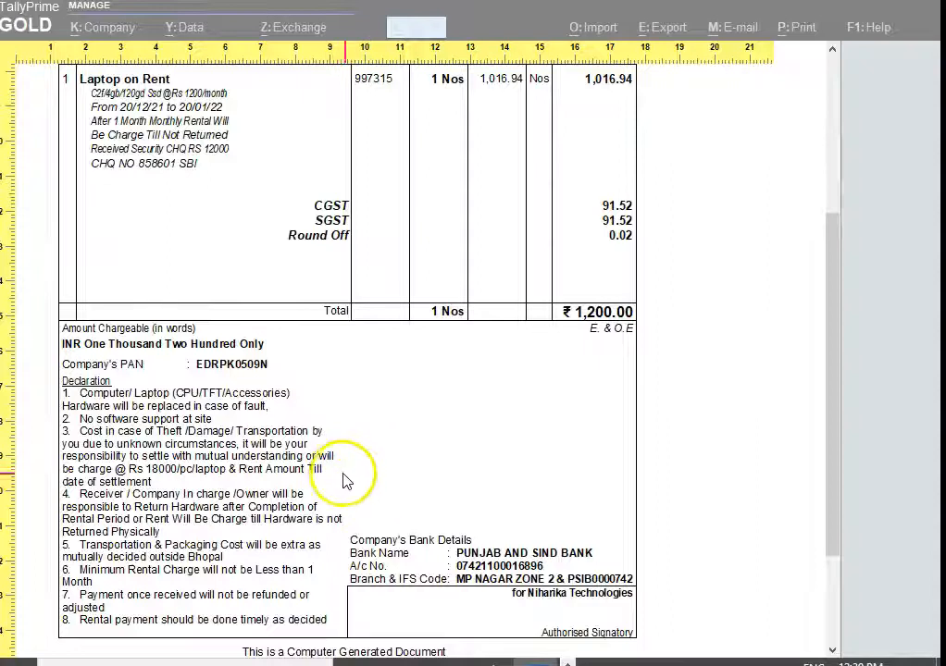
scroll(365, 495, "down", 1)
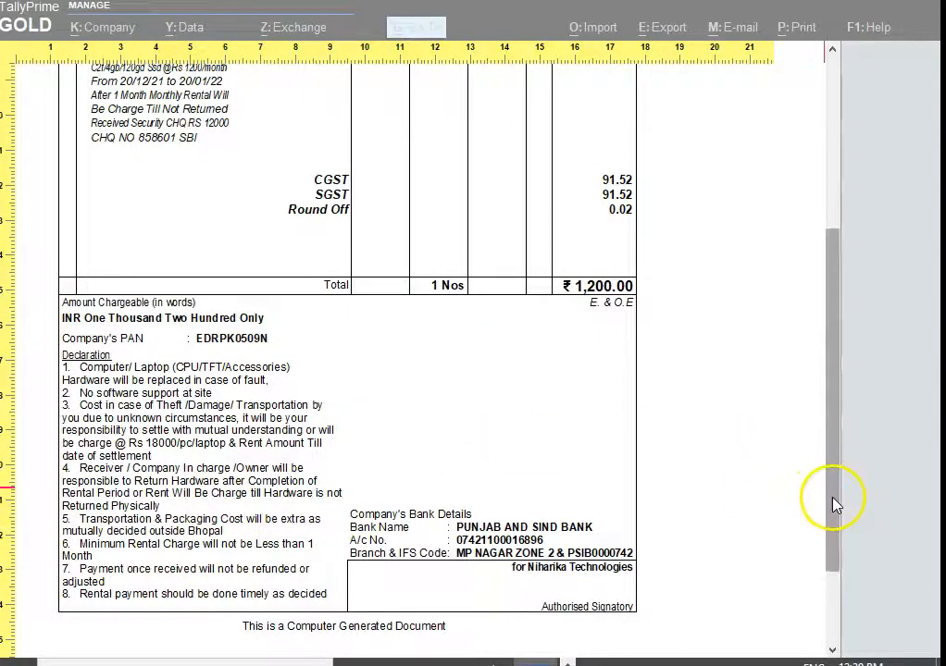
left_click_drag(832, 505, 830, 185)
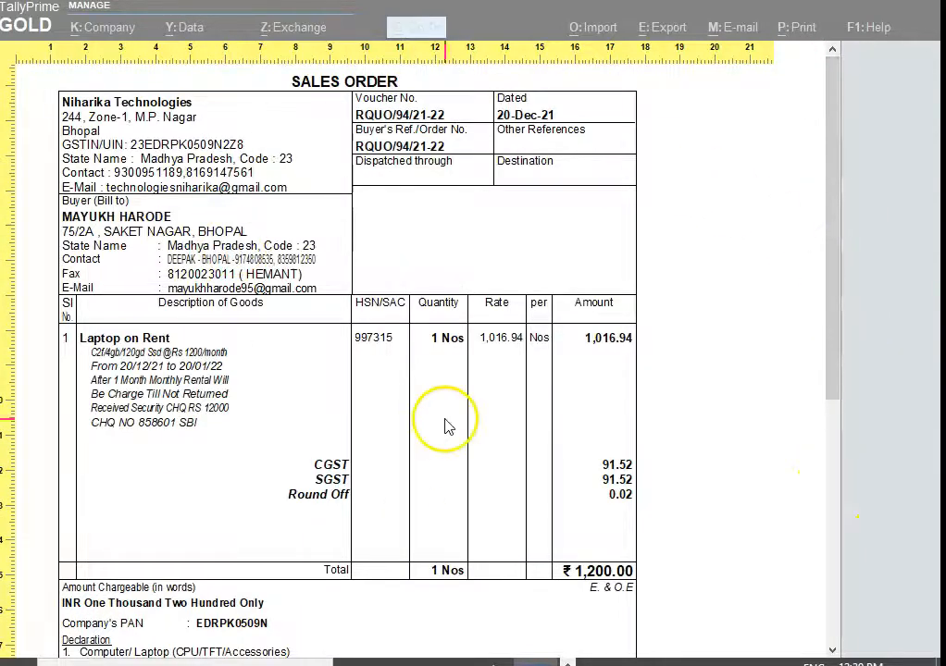
left_click_drag(833, 312, 821, 236)
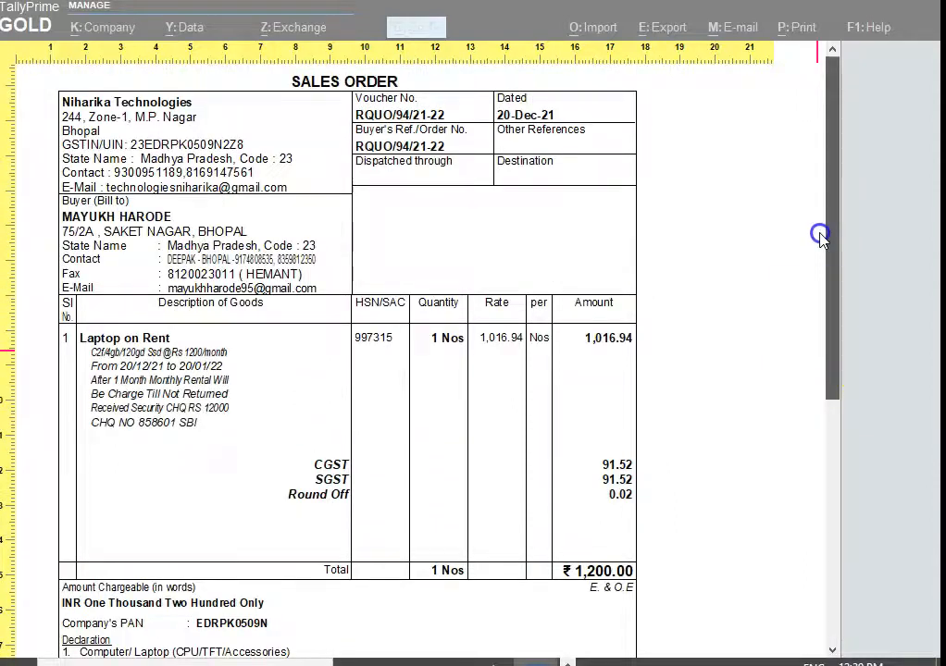
left_click(297, 380)
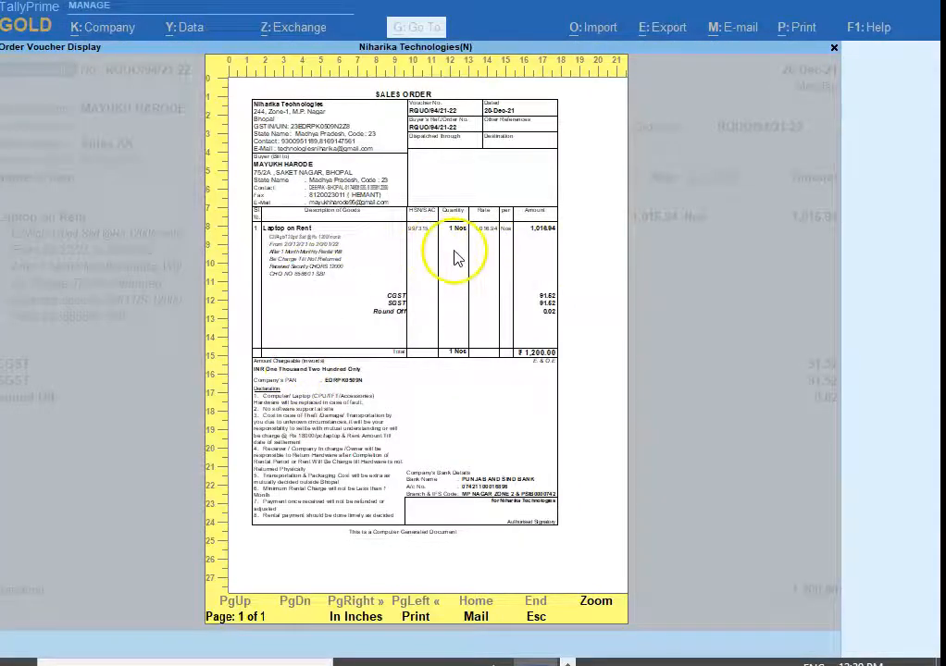
key("Escape")
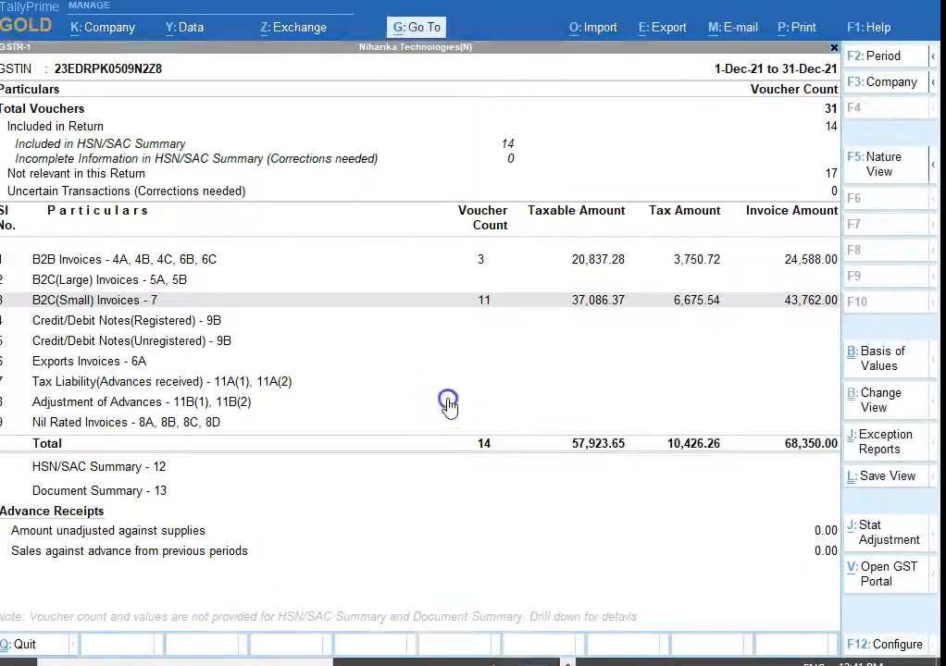
Review the B2B and B2C(Small) invoice rows in GSTR-1, and drill down into the B2C(Small) Invoices voucher register
left_click(447, 405)
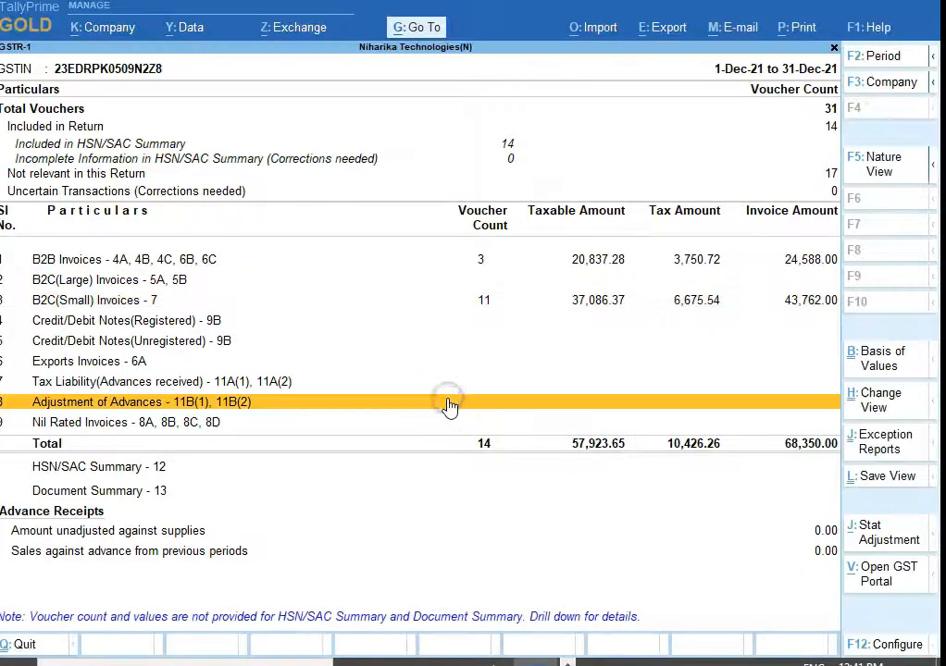
left_click(480, 266)
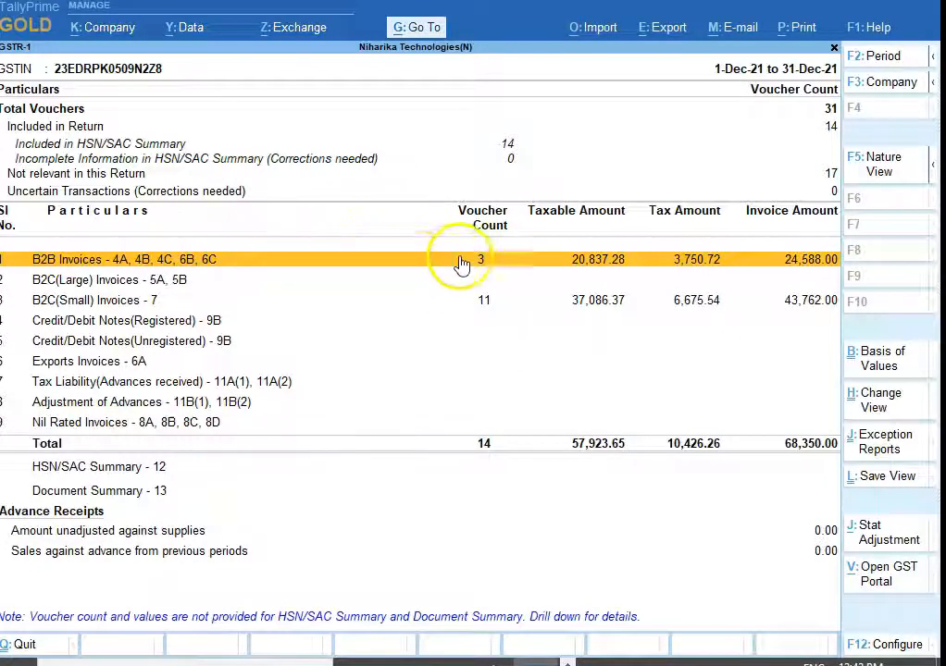
left_click(483, 310)
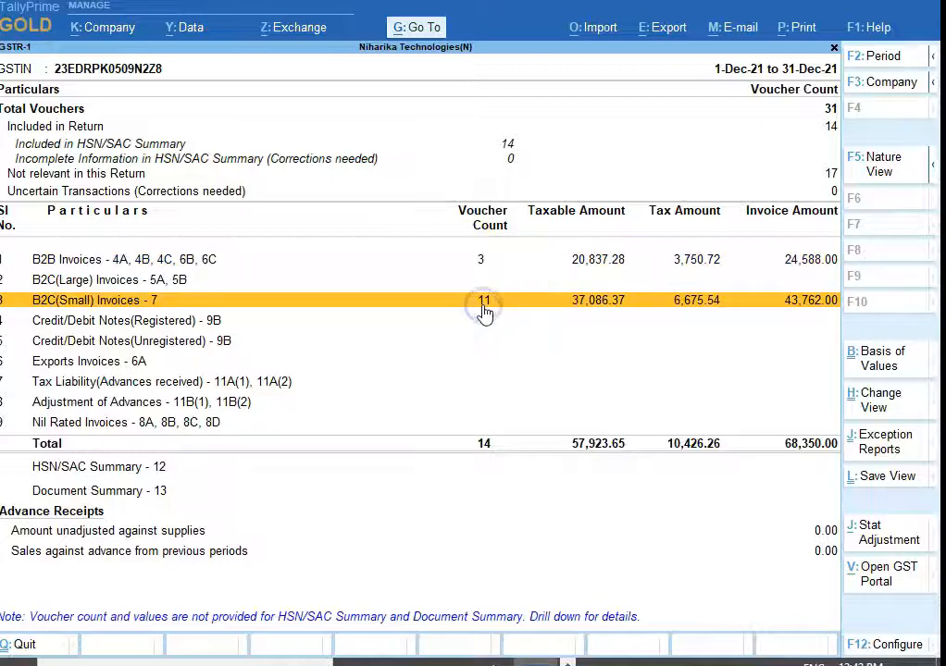
left_click(479, 312)
key("Return")
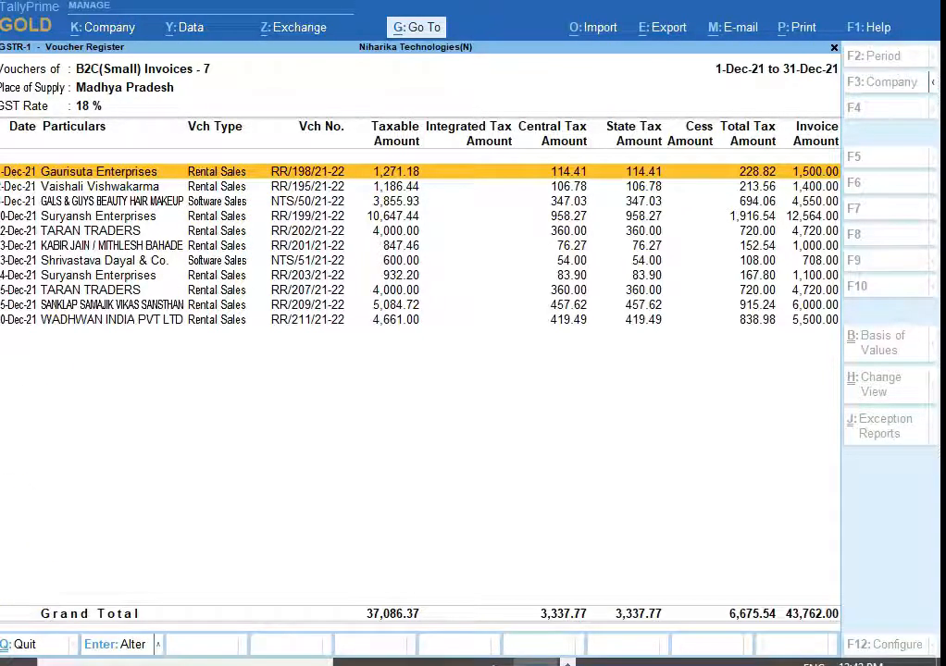
Show inactive voucher types and change the new rental sales order to a Delivery Note Rent voucher
left_click(731, 303)
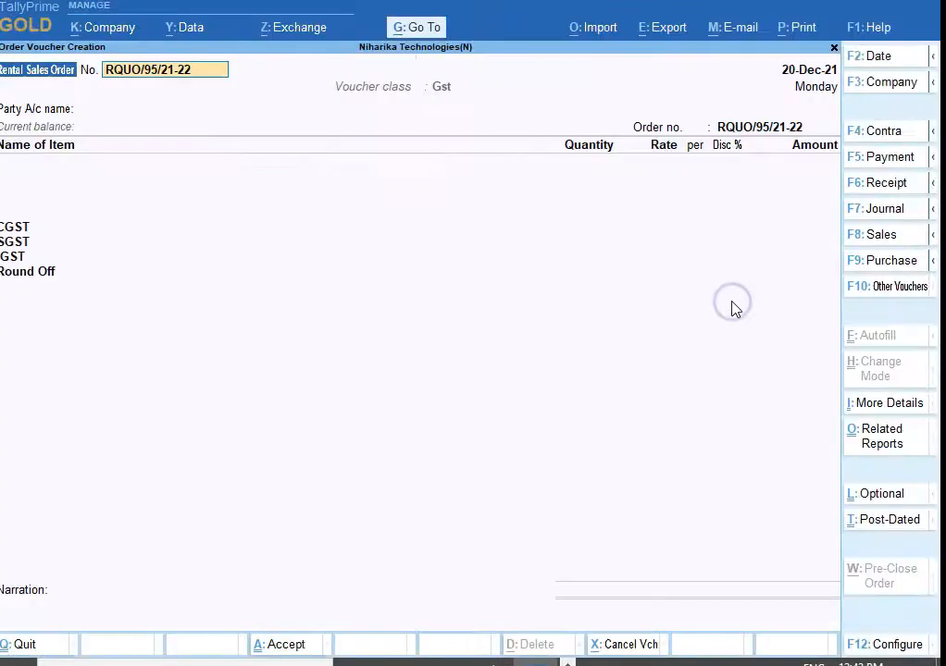
key("F10")
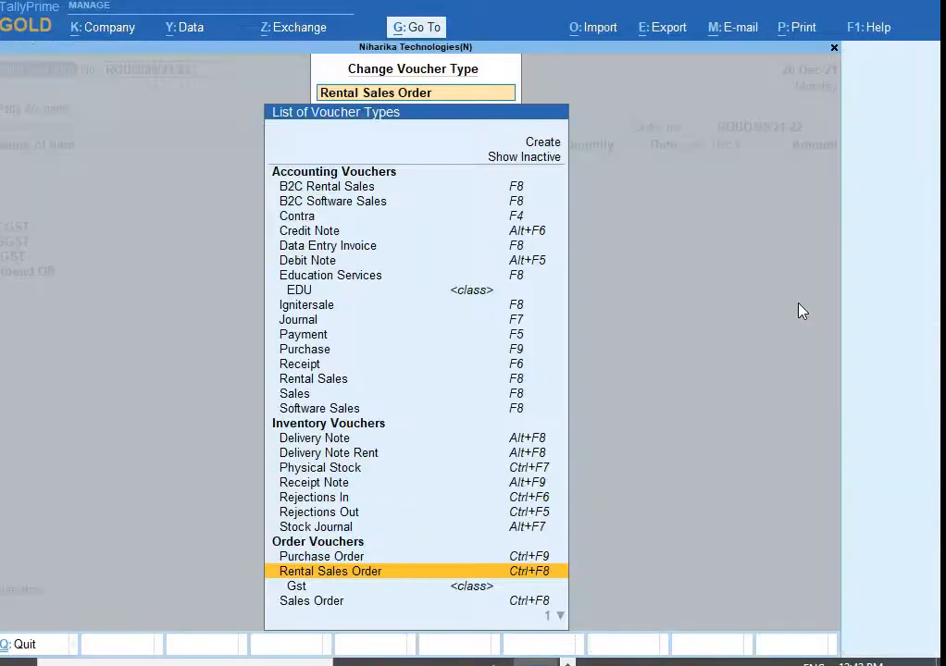
key("Up")
key("Up")
key("Up")
key("Up")
key("Up")
key("Up")
key("Up")
key("Up")
key("Up")
key("Up")
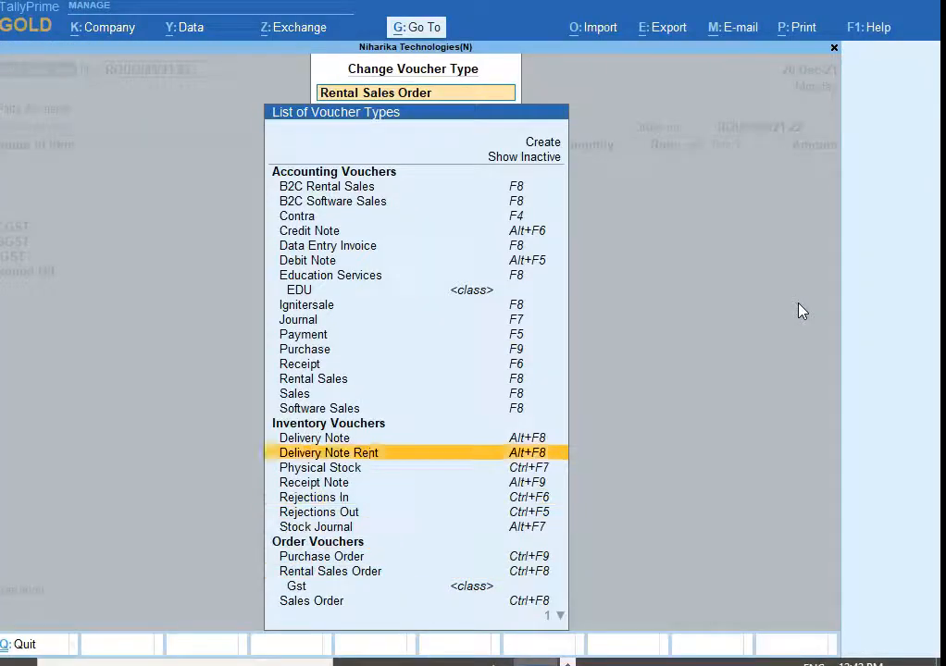
key("Down")
key("Down")
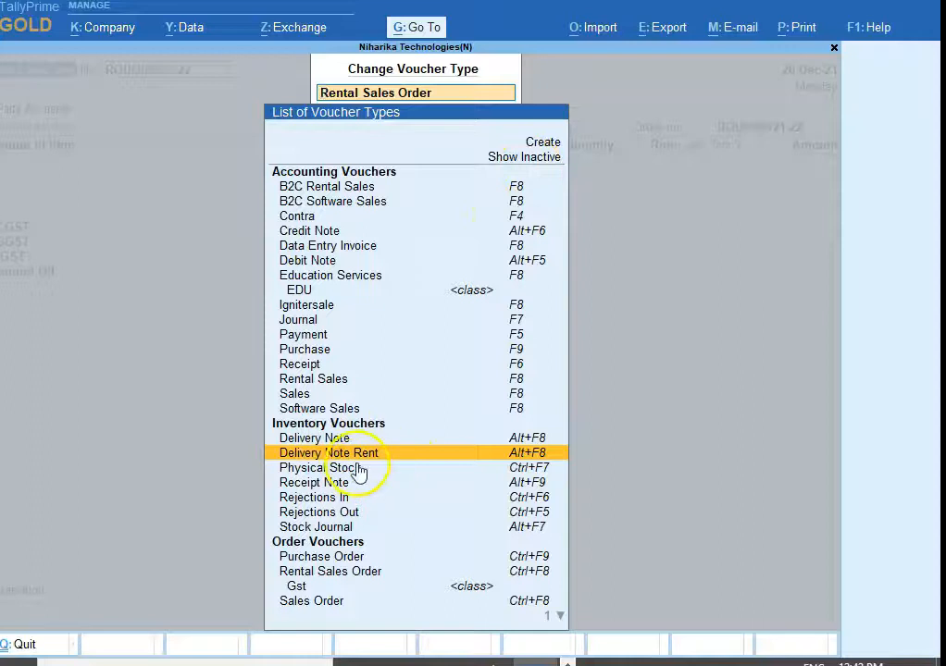
left_click(518, 159)
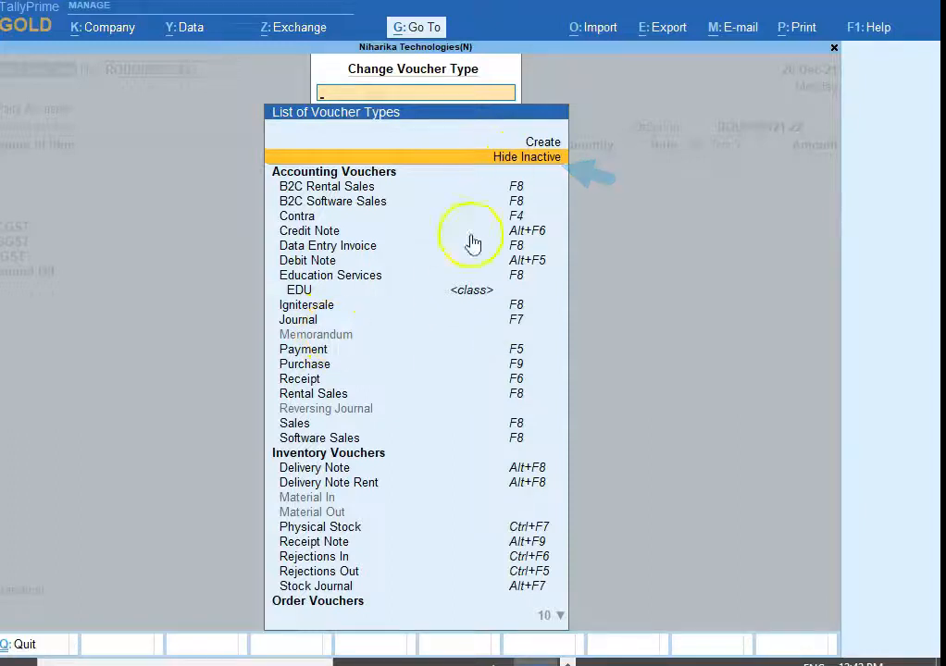
left_click(350, 485)
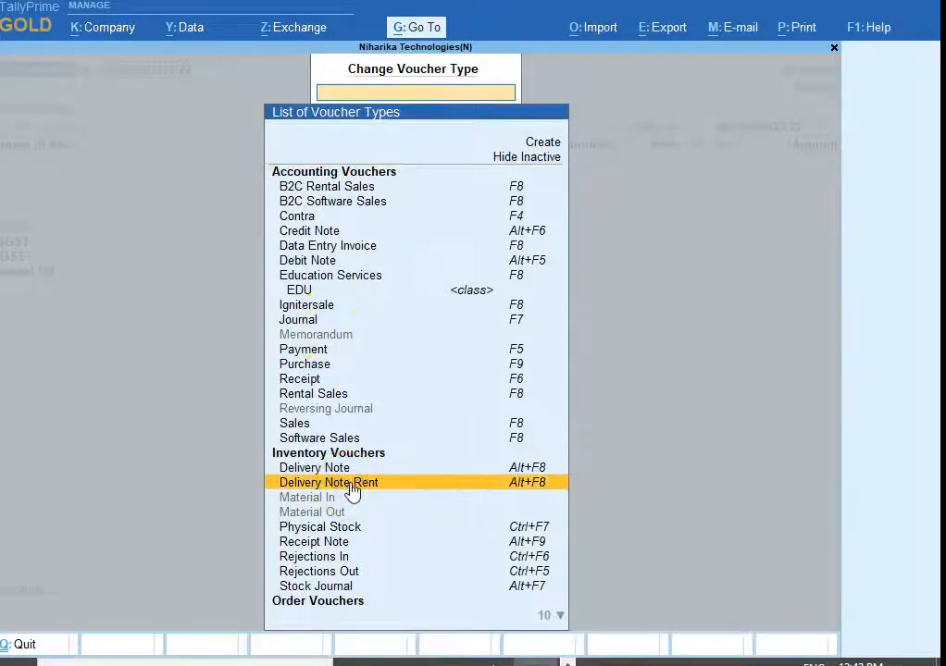
left_click(412, 492)
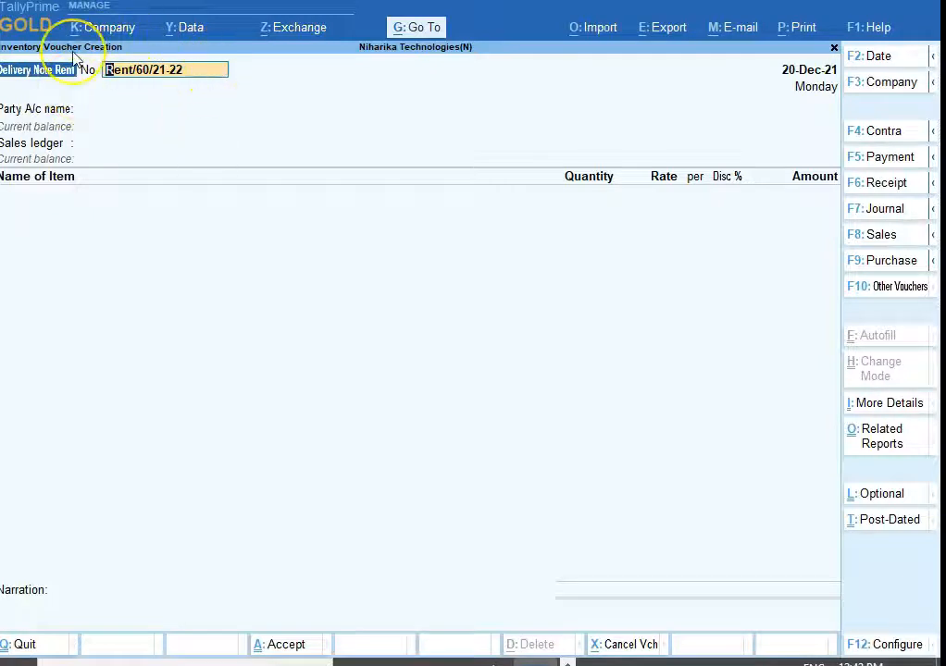
Keep the delivery note's number and date, and choose the rental order's customer as the party account
key("Return")
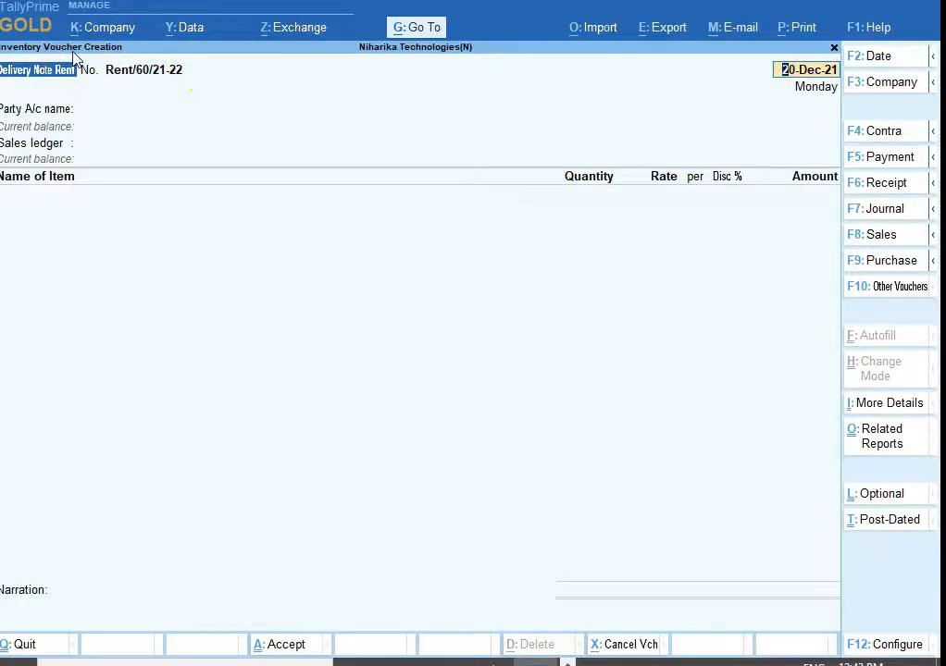
key("Return")
type("MA")
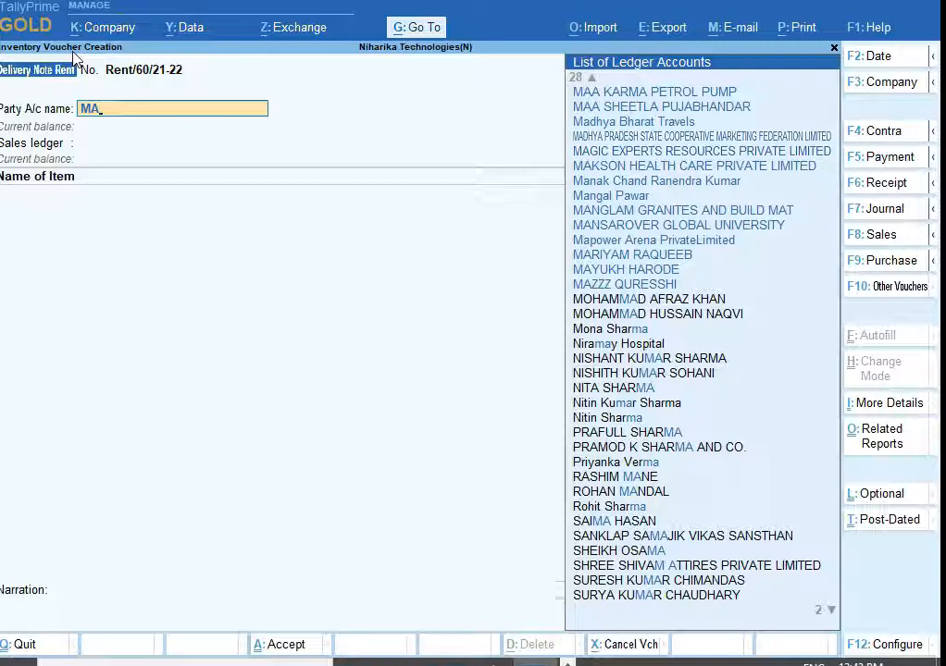
type("Y")
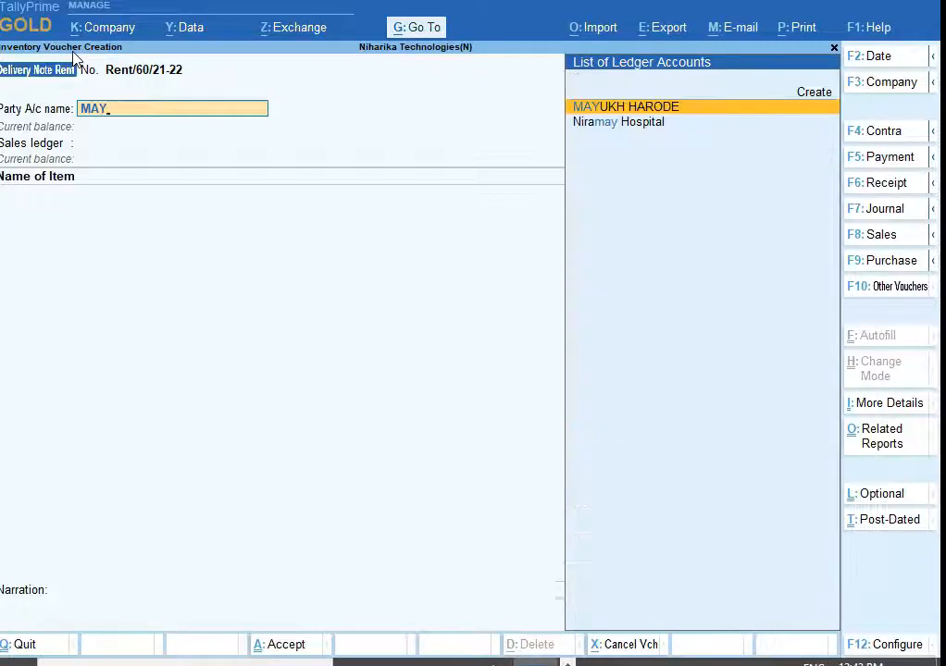
key("Return")
Link the delivery note to the customer's pending sales order dated 20-Dec-21, accepting the remaining order details as they are
key("Down")
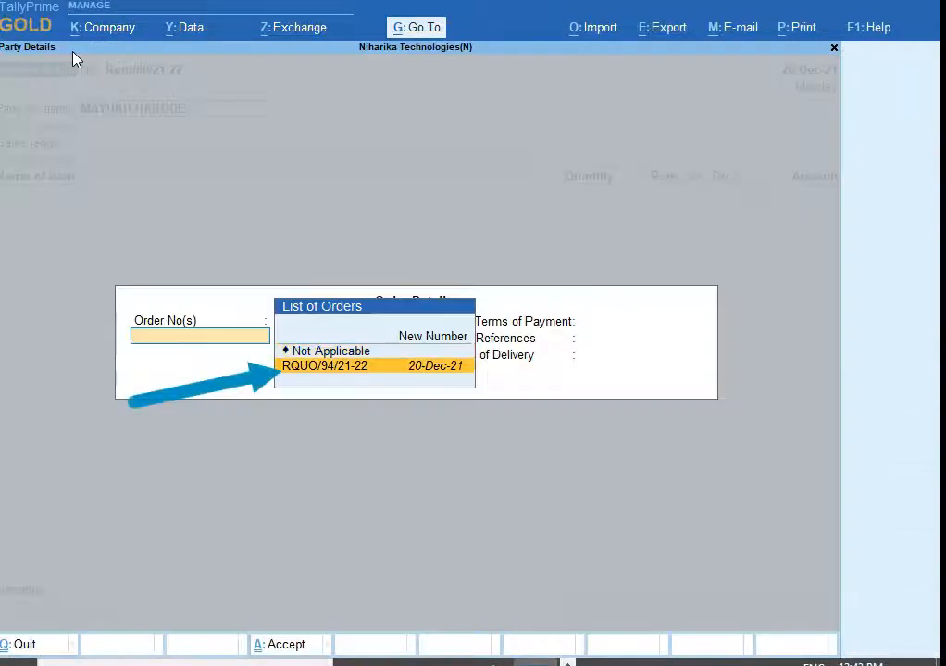
key("Return")
key("Return")
key("Return")
key("Return")
key("Return")
key("Return")
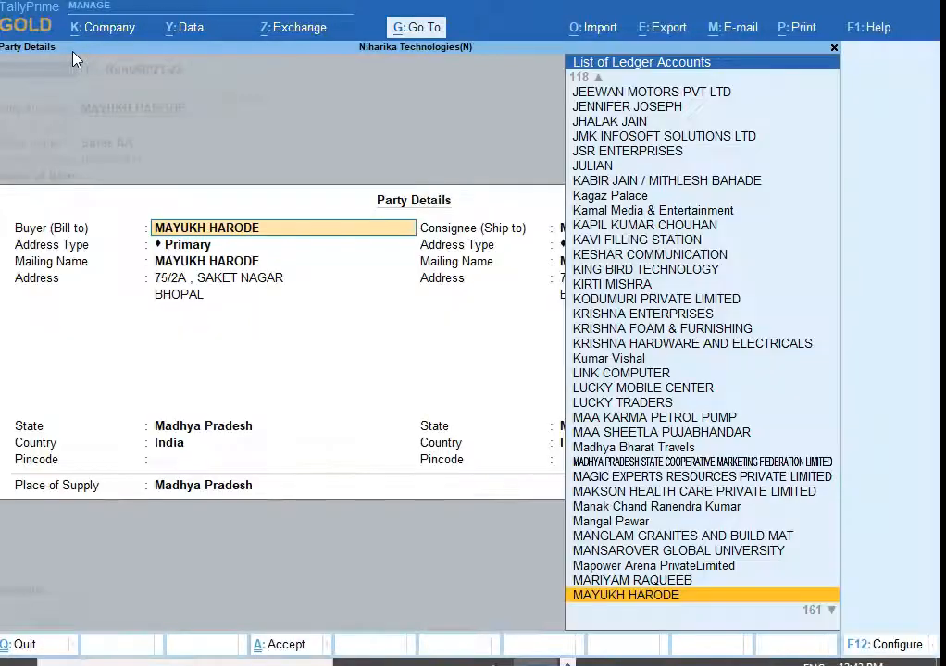
Accept the prefilled buyer and consignee details, and keep Sales A/C as the delivery note's sales ledger
key("Return")
key("Return")
key("Return")
key("Return")
key("Return")
key("Return")
key("Return")
key("Return")
key("Return")
key("Return")
key("Return")
key("Return")
key("Return")
key("Return")
key("Return")
key("Return")
key("Return")
key("Return")
key("Return")
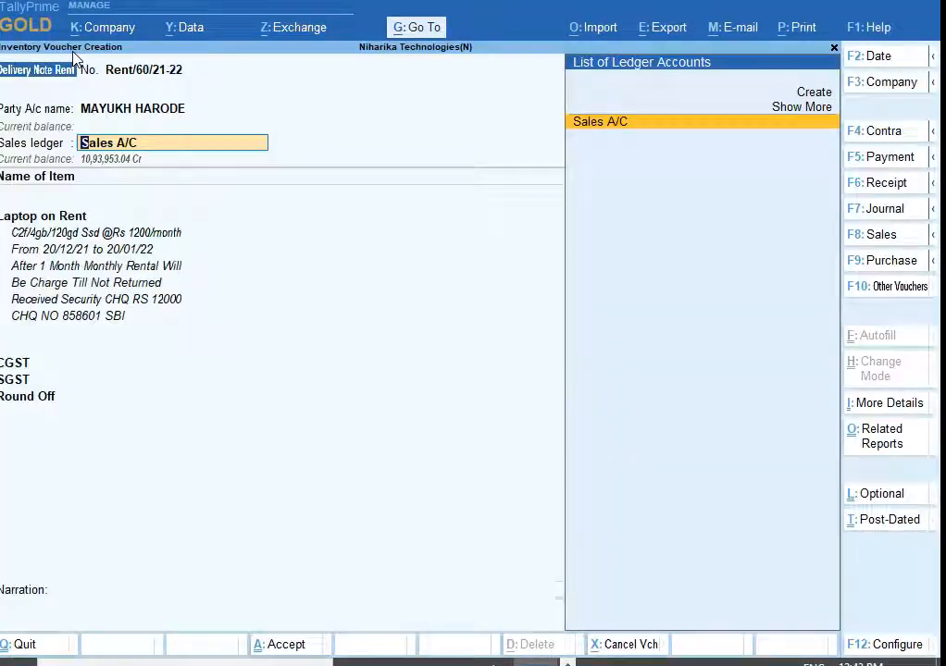
key("Return")
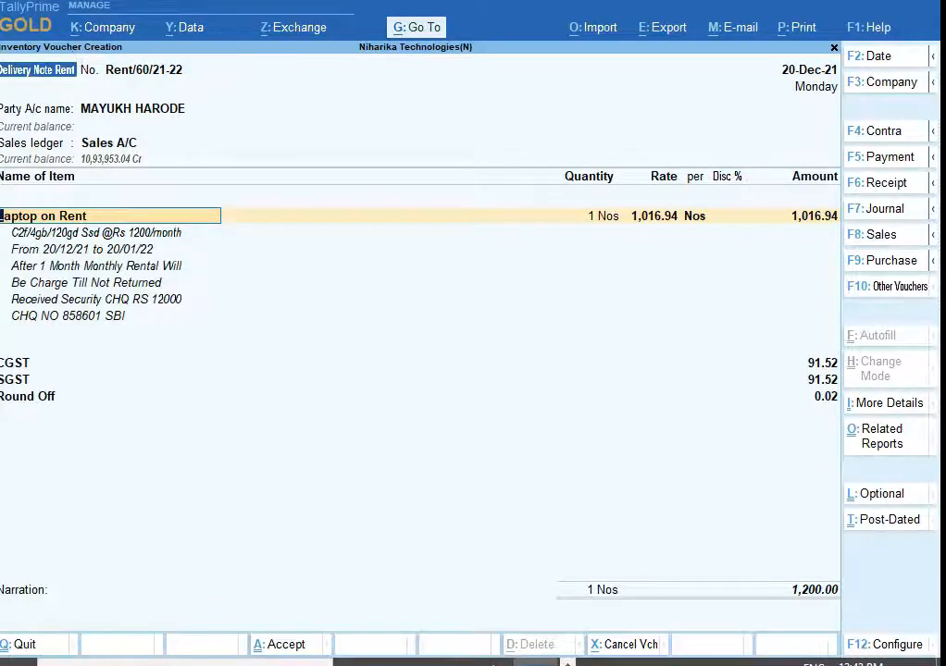
Preview the delivery note's printout and examine the enlarged delivery challan from the order references down to the signature area
left_click(438, 395)
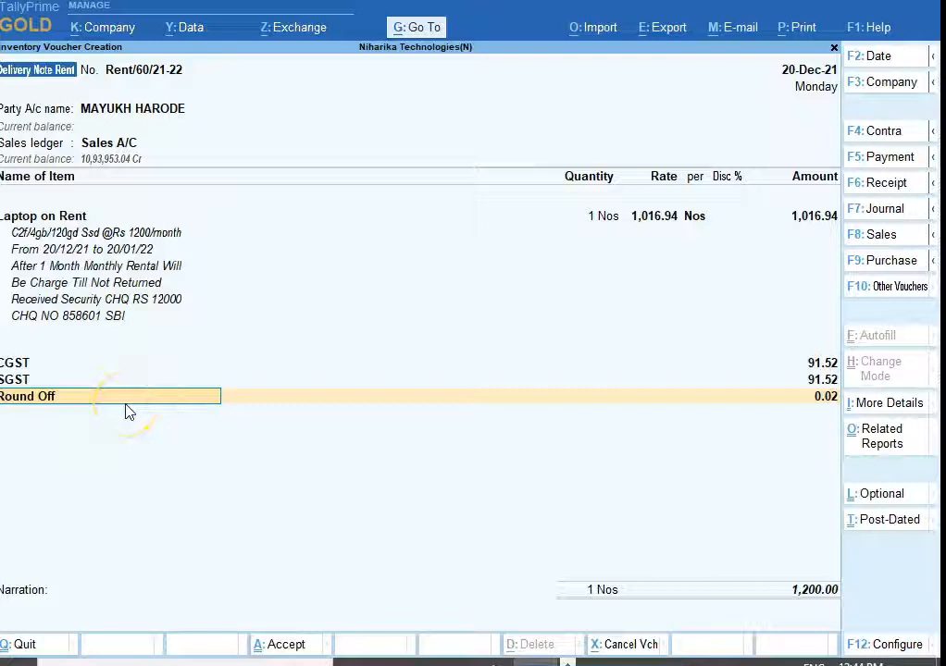
left_click(801, 28)
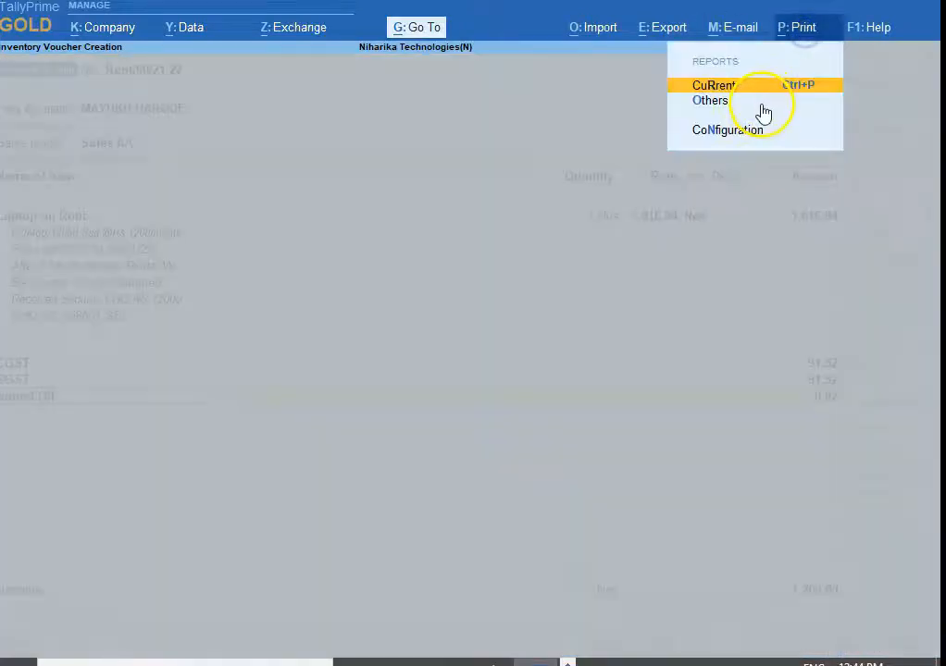
left_click(763, 87)
left_click(418, 426)
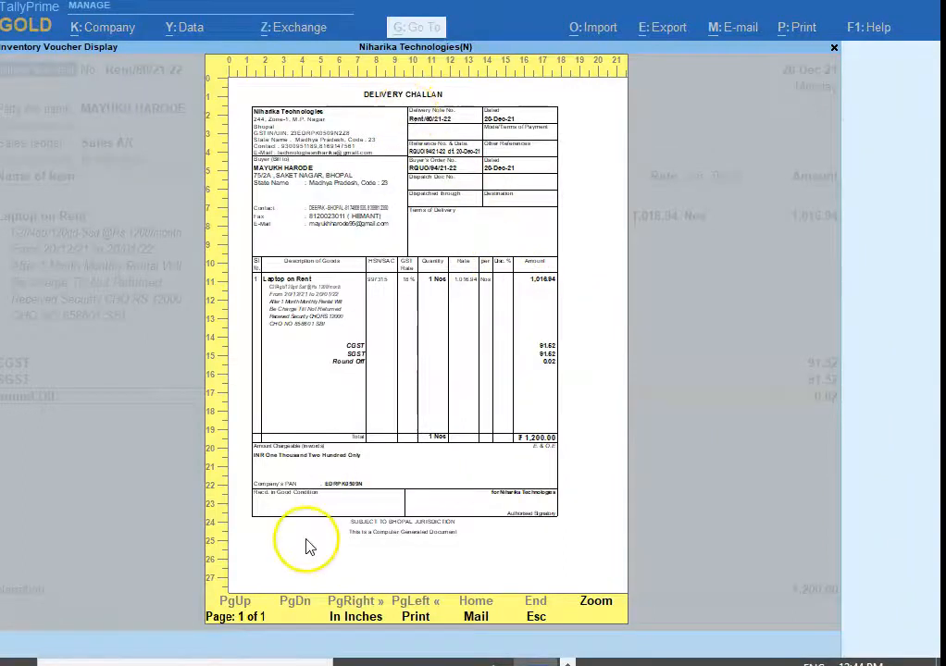
left_click(338, 532)
scroll(756, 415, "down", 3)
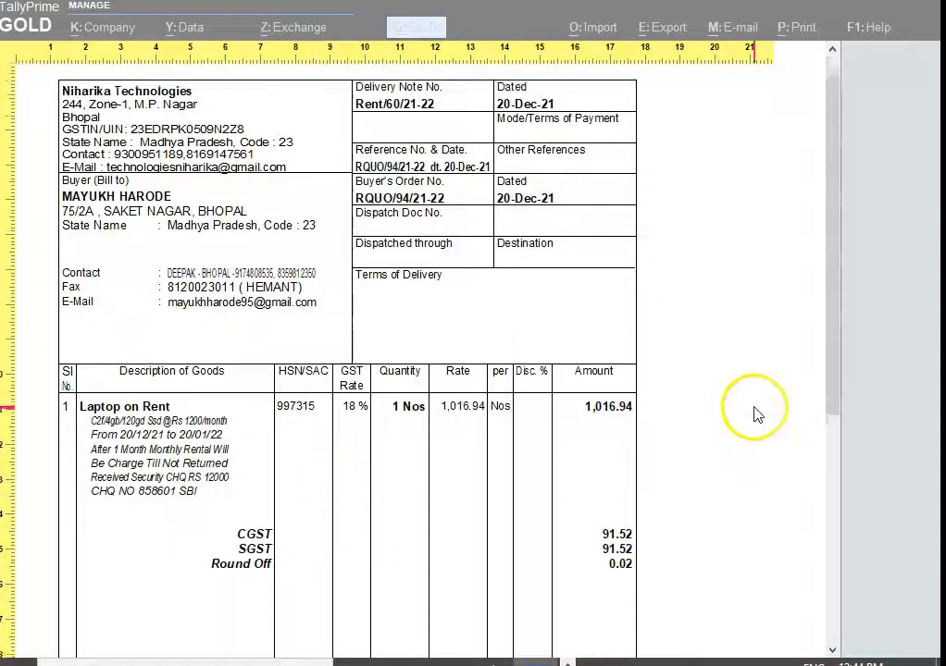
left_click_drag(835, 396, 853, 549)
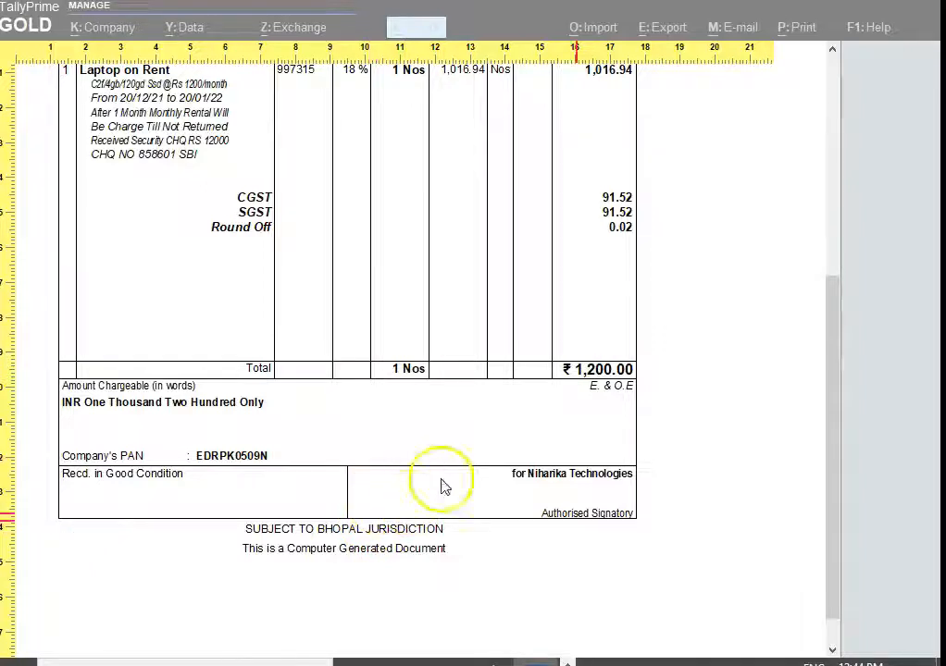
Examine the enlarged delivery challan once more, covering its header references, item and tax rows, total and signature area
mouse_move(834, 556)
left_mouse_down()
mouse_move(844, 460)
mouse_move(843, 443)
mouse_move(839, 546)
mouse_move(839, 269)
mouse_move(840, 396)
mouse_move(856, 544)
mouse_move(817, 249)
mouse_move(829, 419)
mouse_move(863, 552)
mouse_move(856, 319)
mouse_move(872, 591)
left_mouse_up()
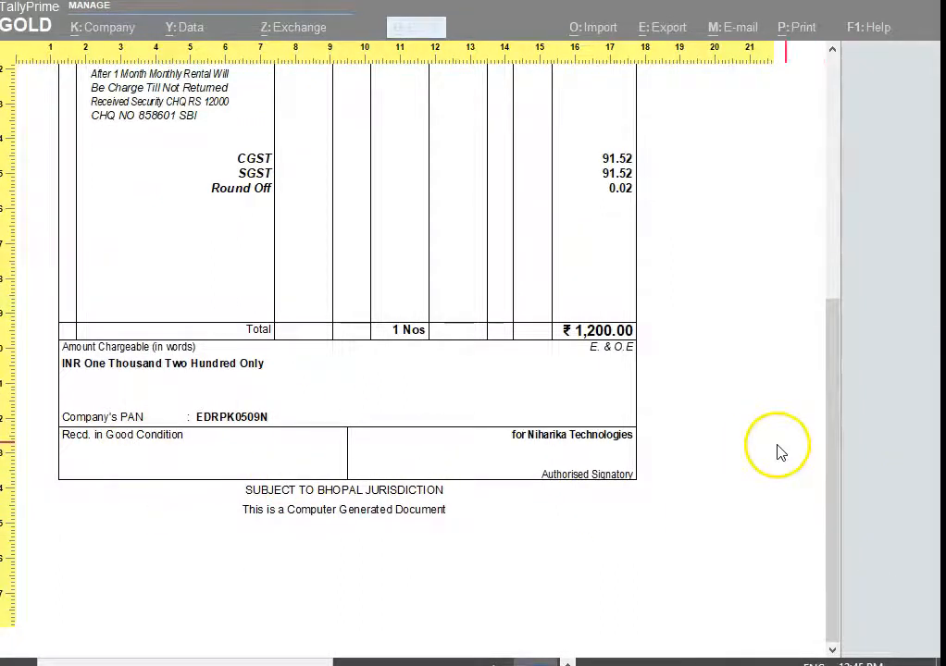
scroll(836, 491, "up", 1)
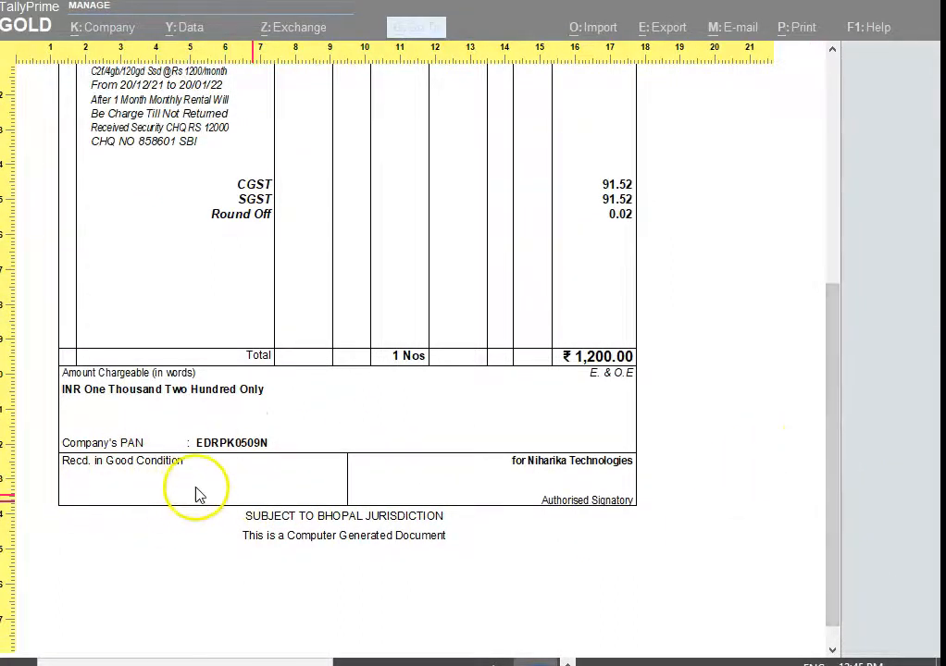
left_click_drag(831, 525, 840, 295)
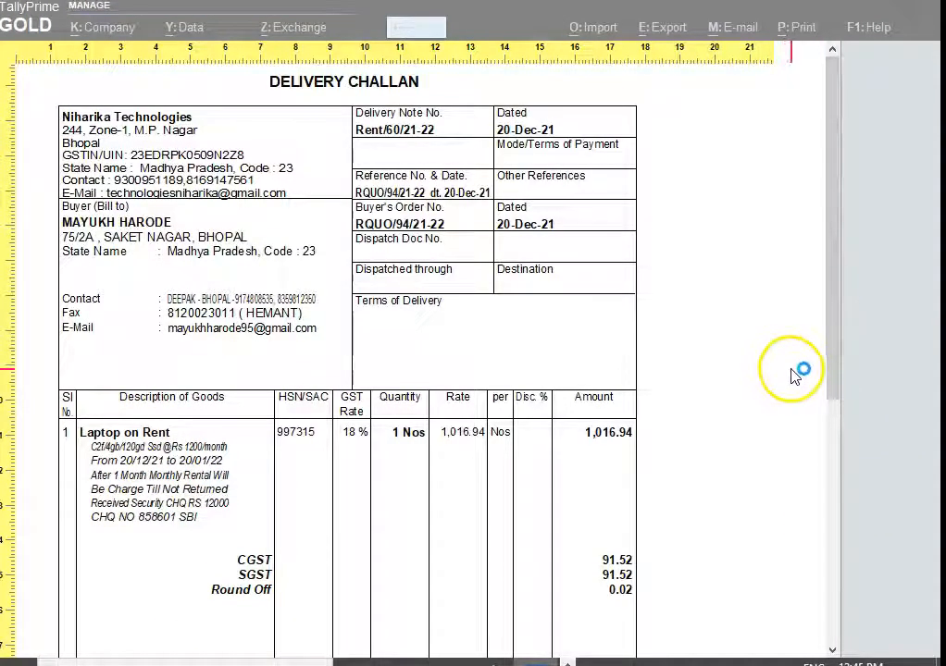
left_click_drag(843, 339, 838, 257)
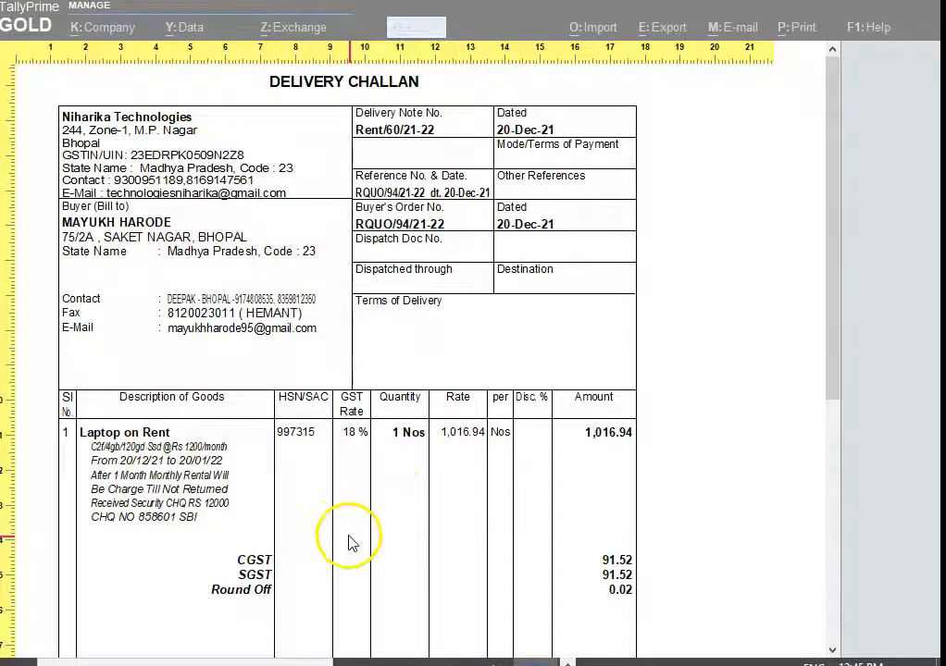
mouse_move(827, 348)
left_mouse_down()
mouse_move(824, 407)
mouse_move(836, 348)
mouse_move(824, 385)
mouse_move(819, 321)
mouse_move(817, 453)
mouse_move(828, 347)
left_mouse_up()
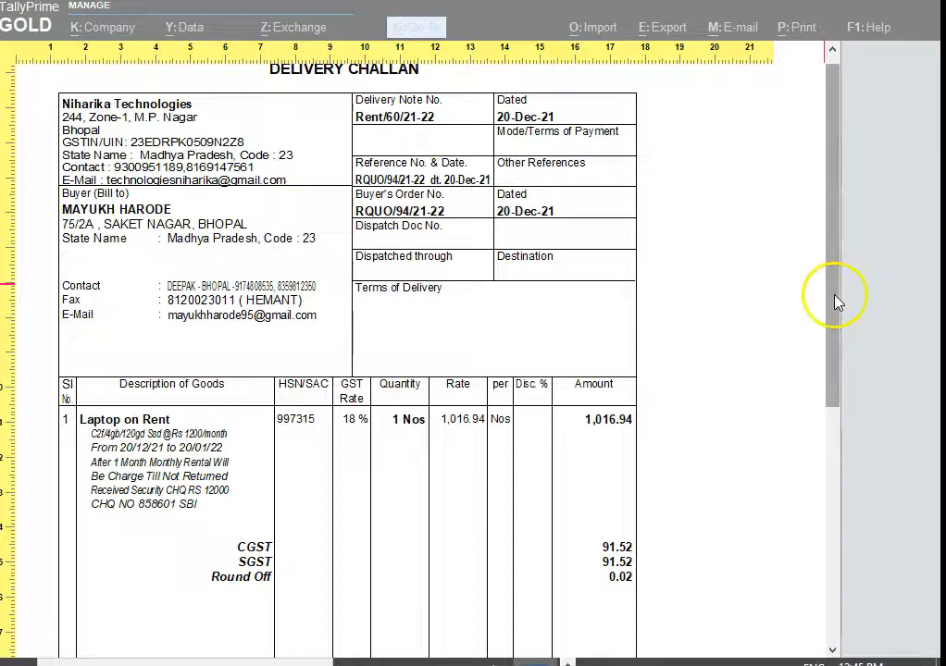
left_click_drag(836, 300, 833, 271)
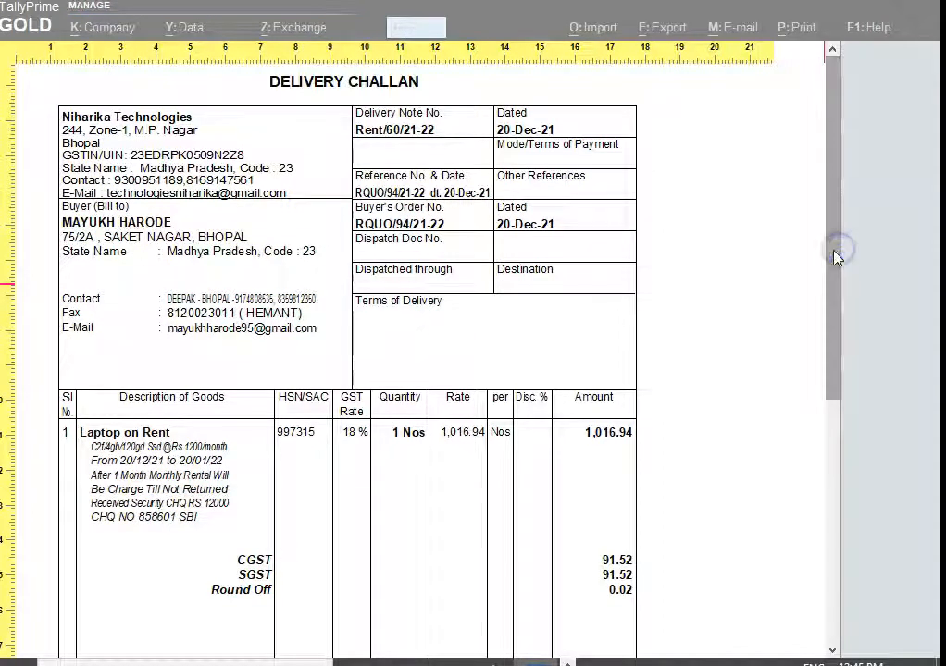
left_click_drag(835, 351, 825, 435)
scroll(847, 365, "down", 3)
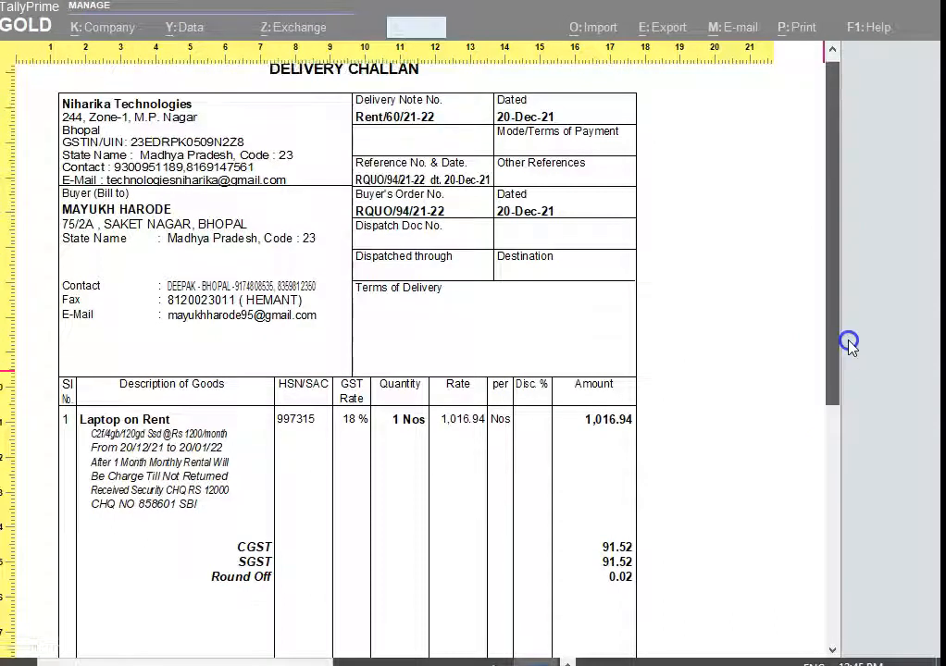
scroll(830, 283, "up", 3)
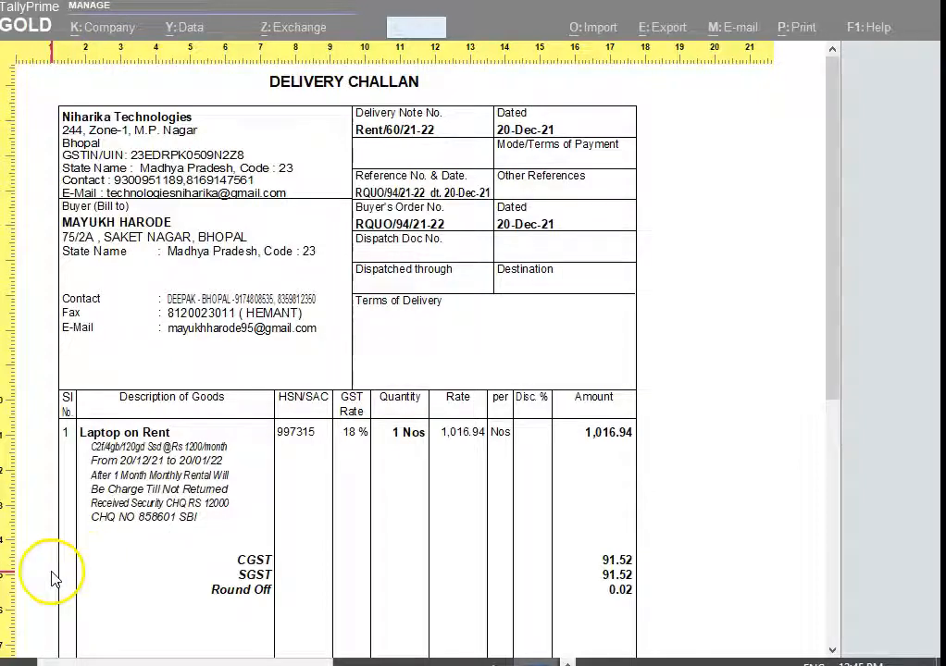
Close the delivery challan preview without printing and save the delivery note
left_click(401, 474)
key("Escape")
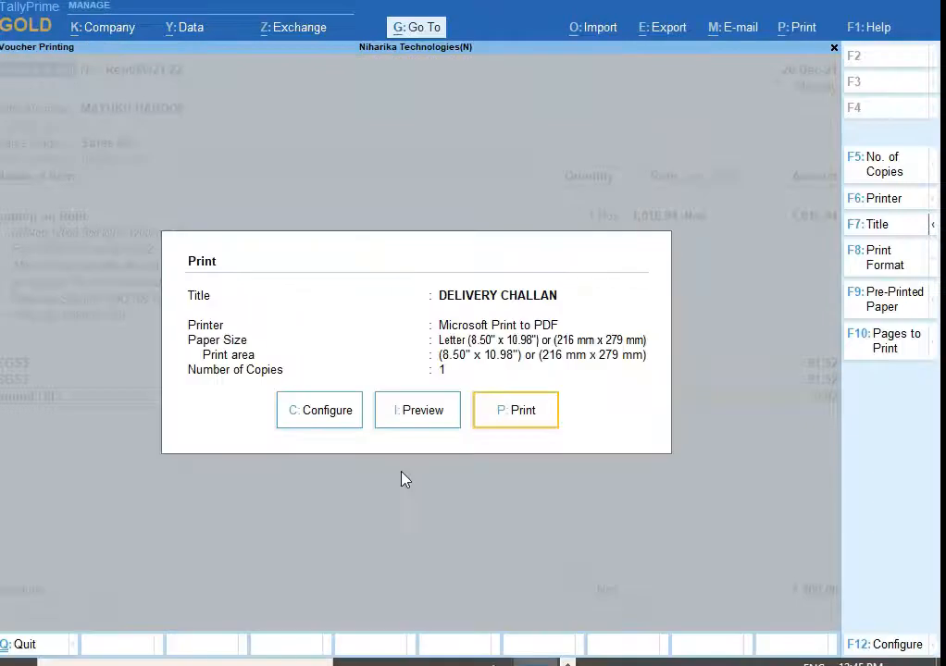
key("Escape")
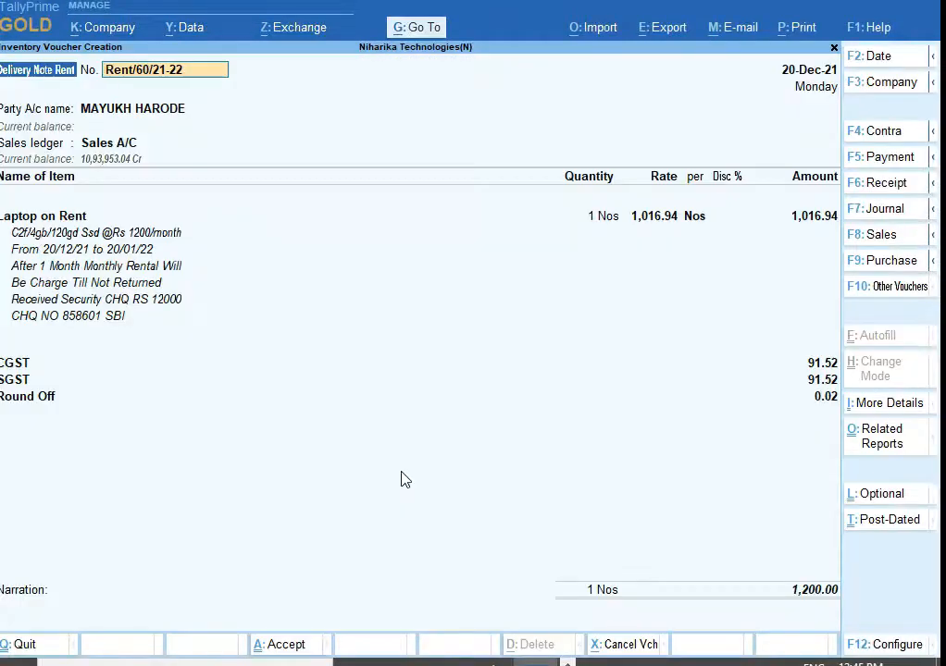
key("ctrl+a")
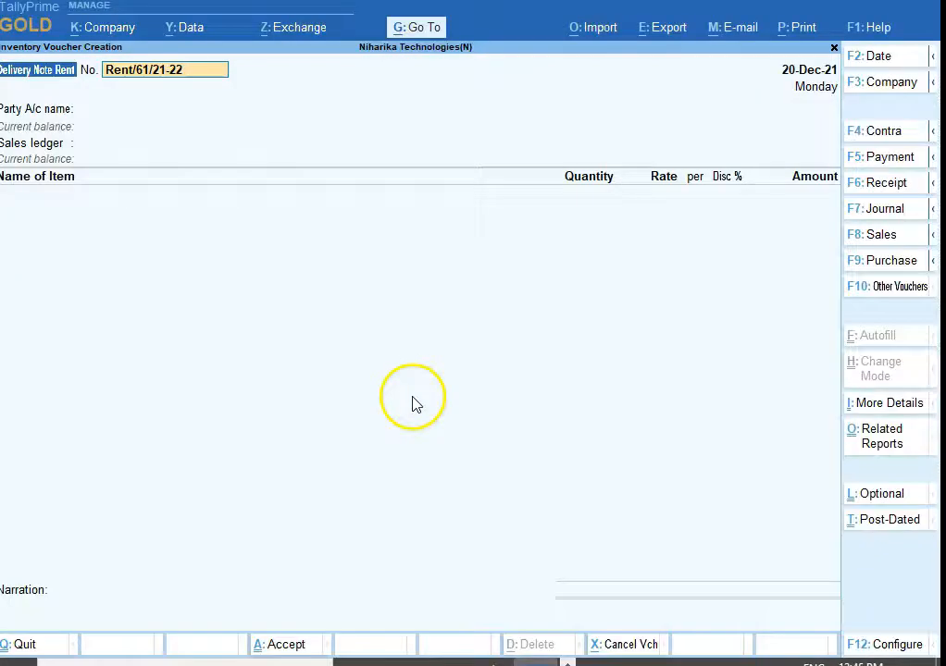
Change the new voucher's type to Rental Sales and choose the delivery note's customer as the party account
key("F10")
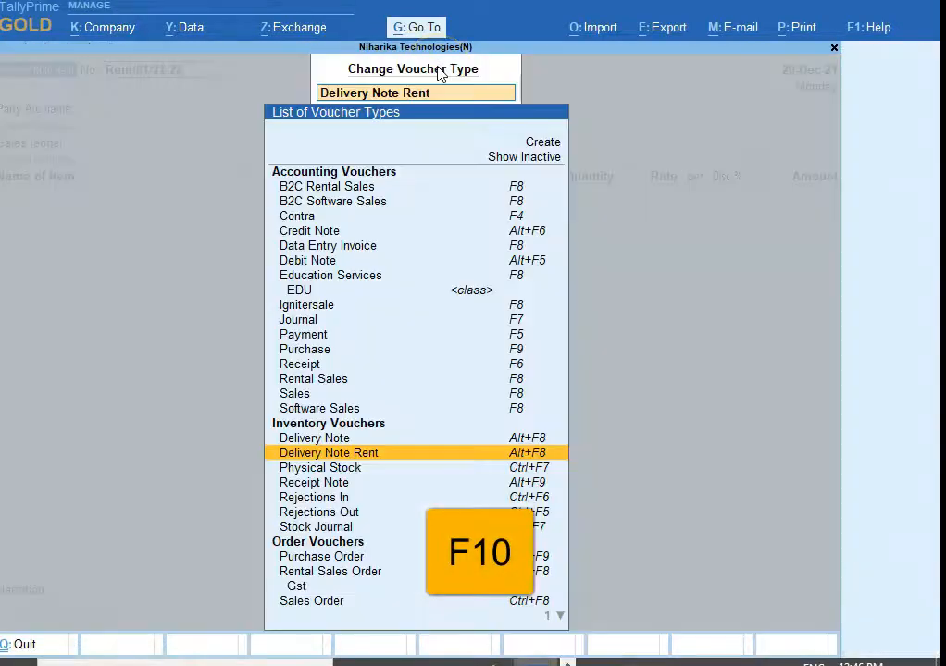
key("Up")
key("Up")
key("Up")
key("Up")
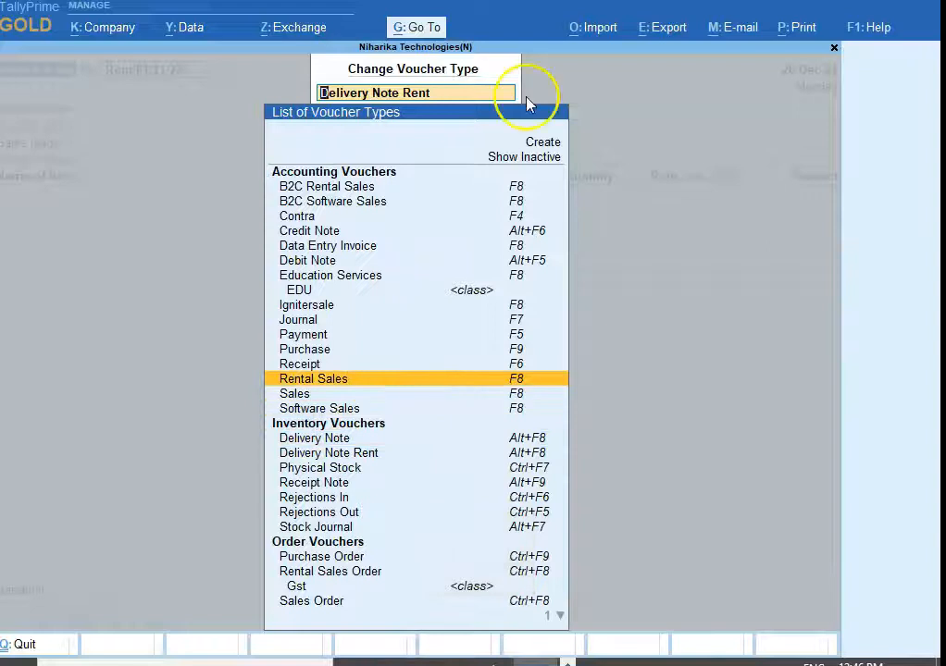
key("Return")
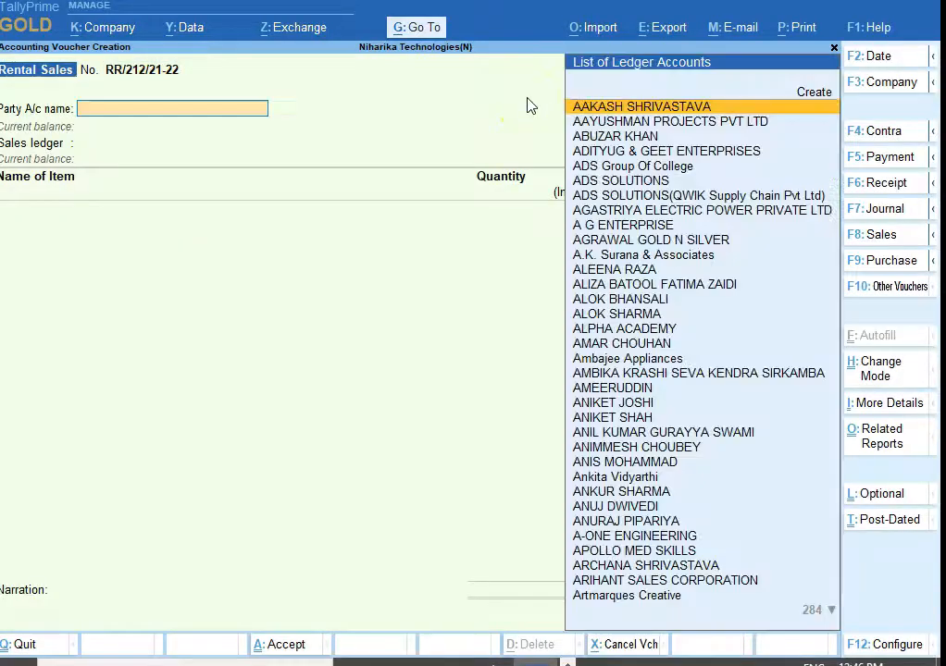
type("MAY")
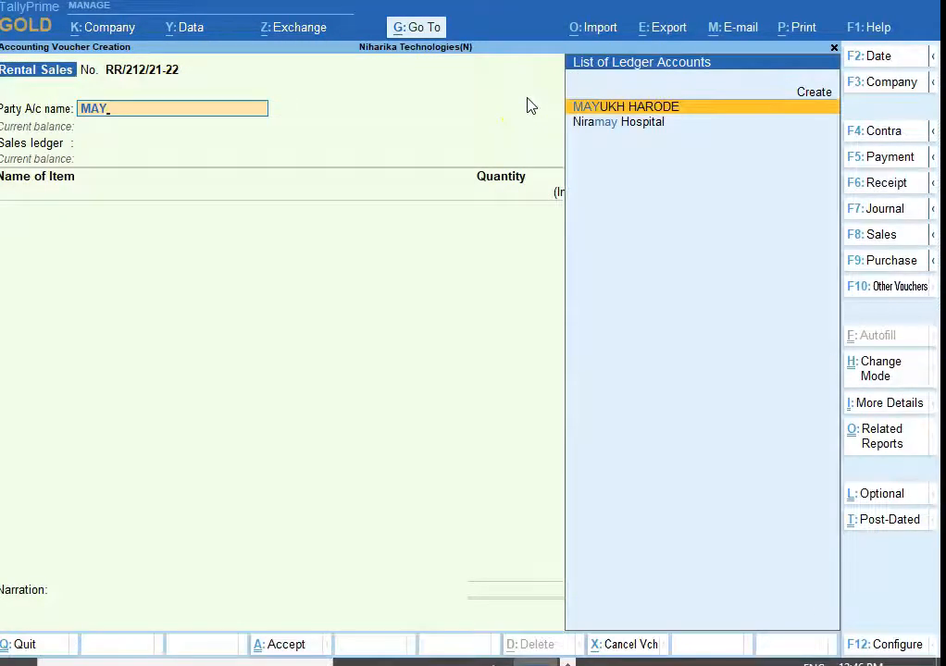
key("Return")
Link the rental sale to the customer's delivery note dated 20-Dec-21 and accept the remaining dispatch details as they are
key("Down")
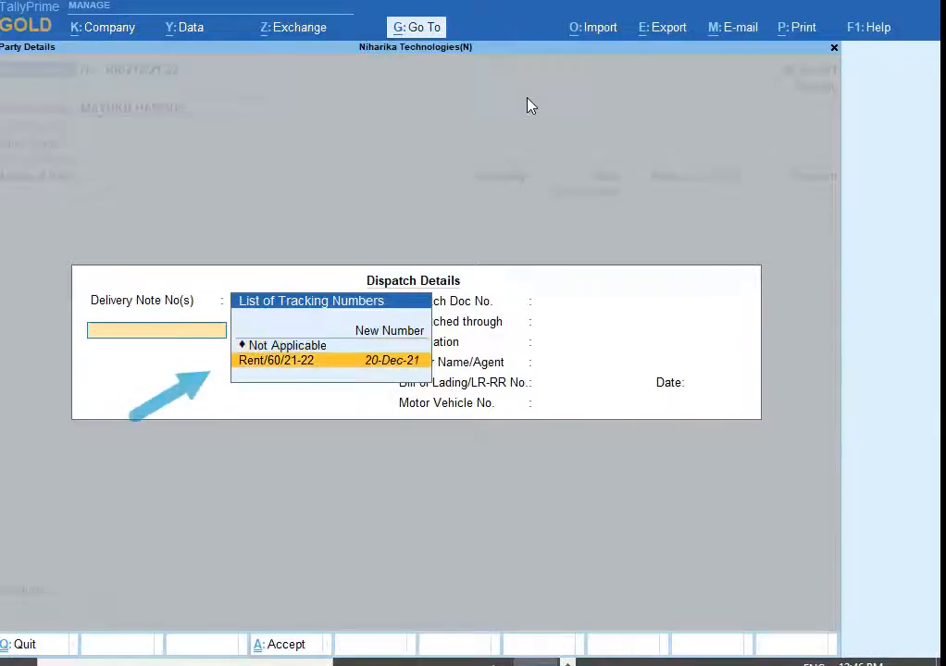
left_click(263, 363)
key("Return")
left_click(263, 363)
key("ctrl+a")
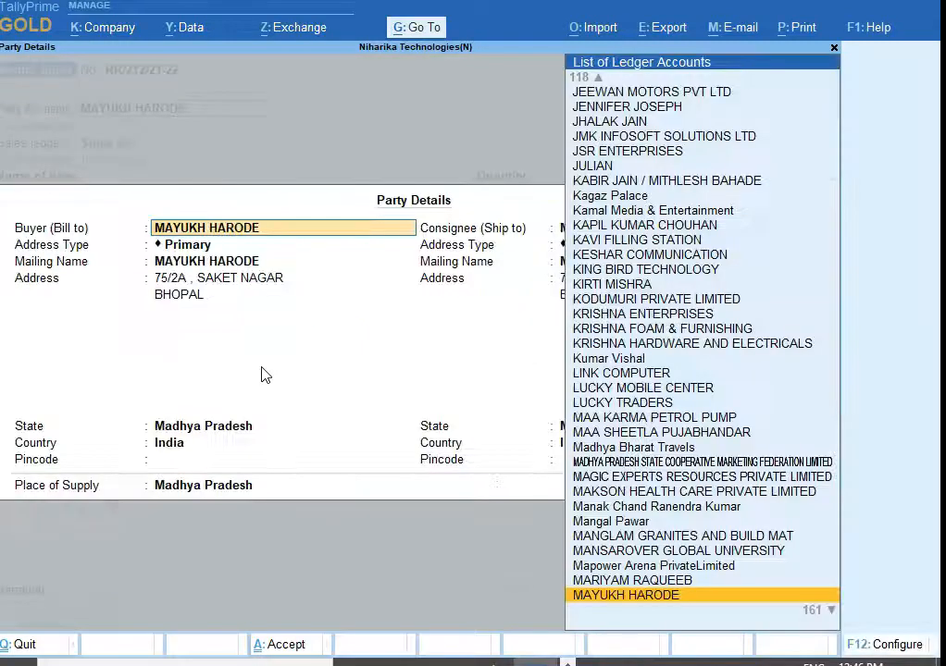
Accept the prefilled buyer and consignee details, and keep Sales A/C as the rental sale's sales ledger
key("Return")
key("ctrl+a")
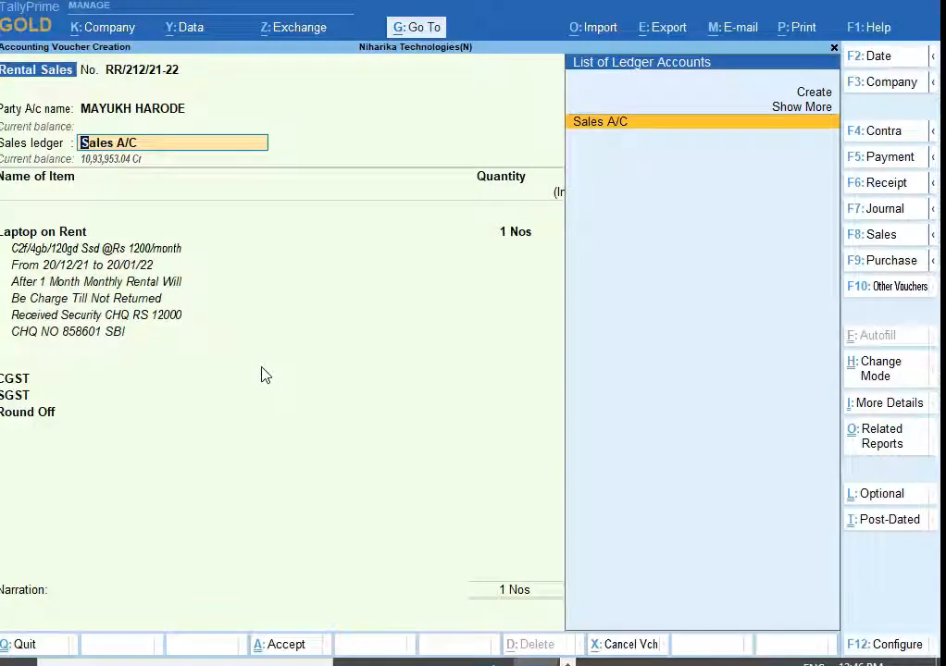
key("Return")
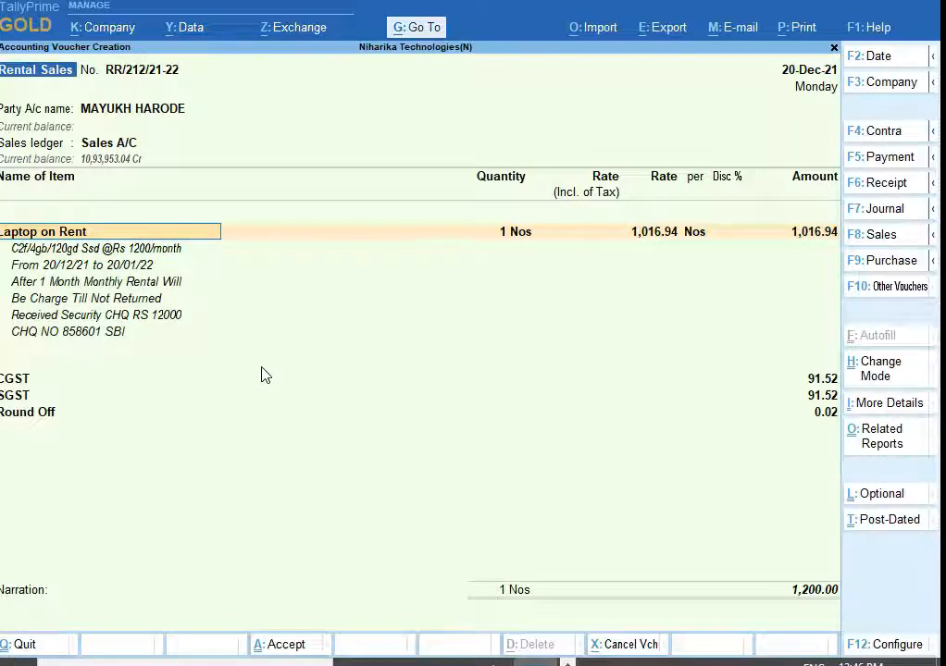
Preview the rental sale's printout and examine the enlarged tax invoice, including its delivery note and buyer's order references
left_click(682, 283)
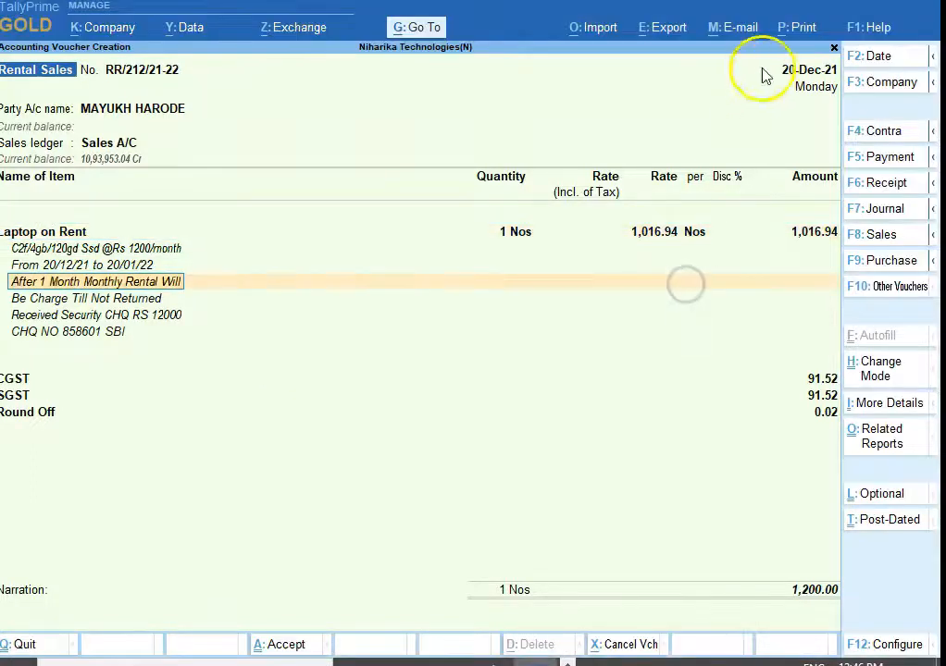
left_click(799, 30)
left_click(782, 90)
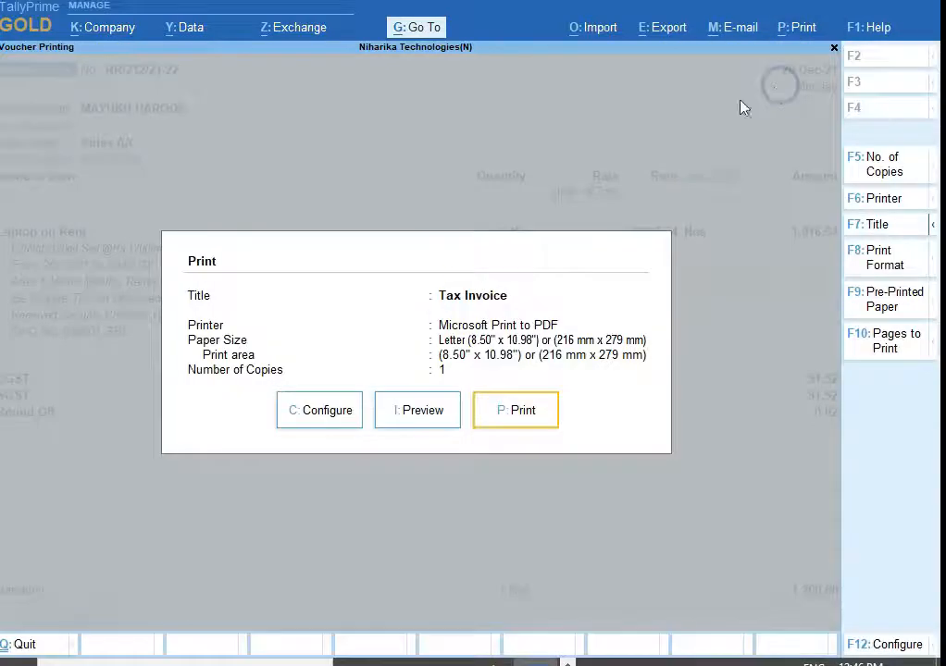
left_click(437, 404)
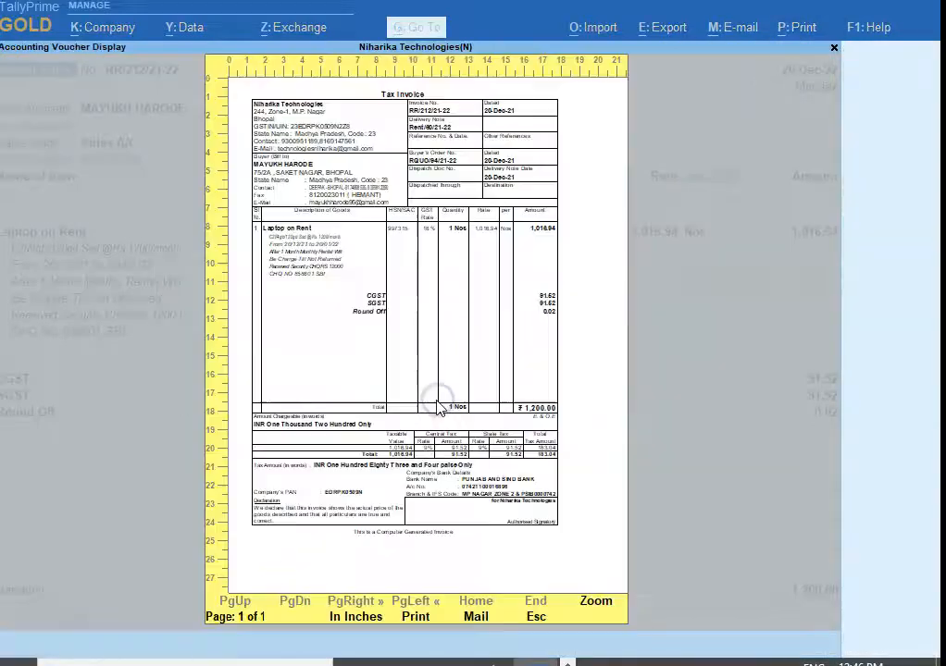
left_click(432, 140)
scroll(518, 360, "down", 3)
scroll(517, 344, "up", 3)
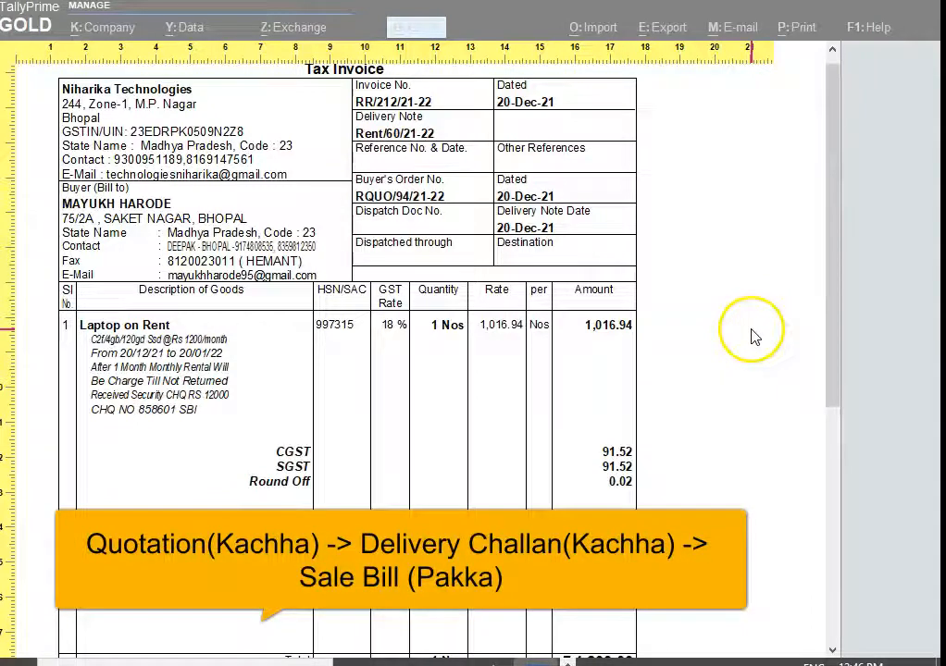
scroll(736, 325, "up", 1)
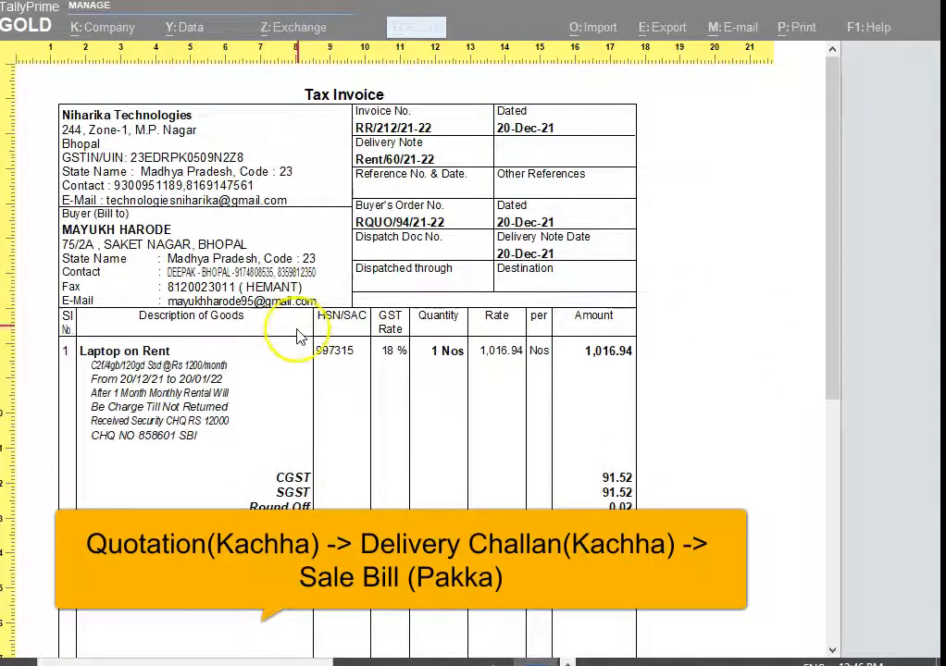
left_click_drag(836, 298, 845, 265)
left_click(516, 178)
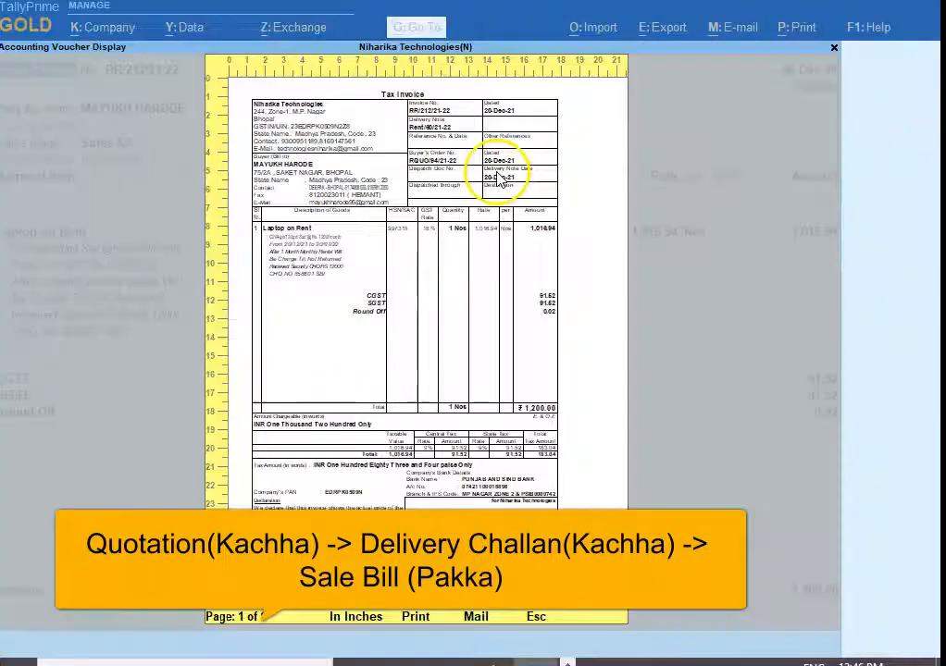
Close the tax invoice preview without printing and save the Rental Sales voucher
key("Escape")
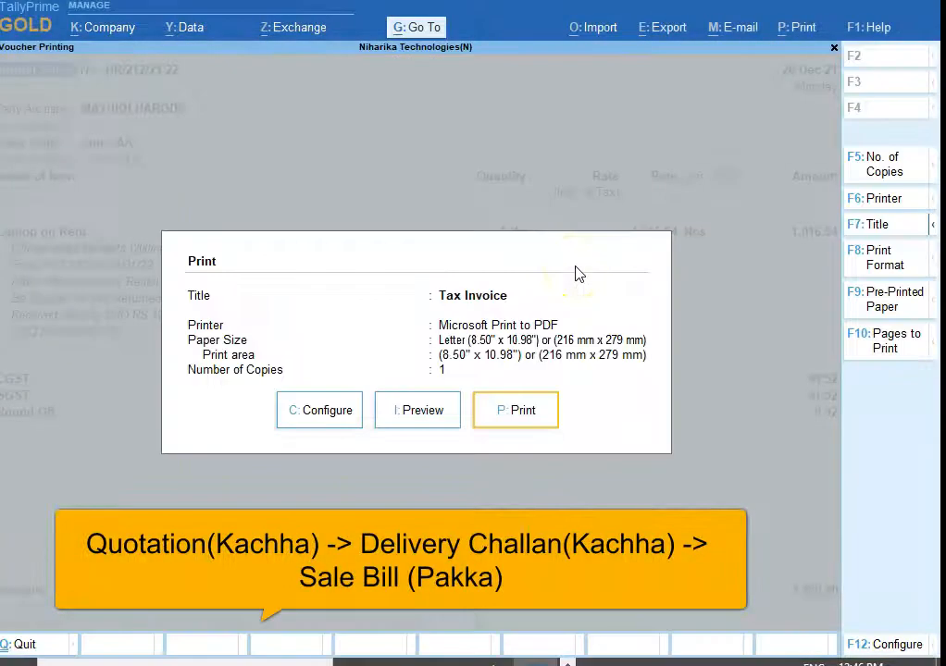
key("Escape")
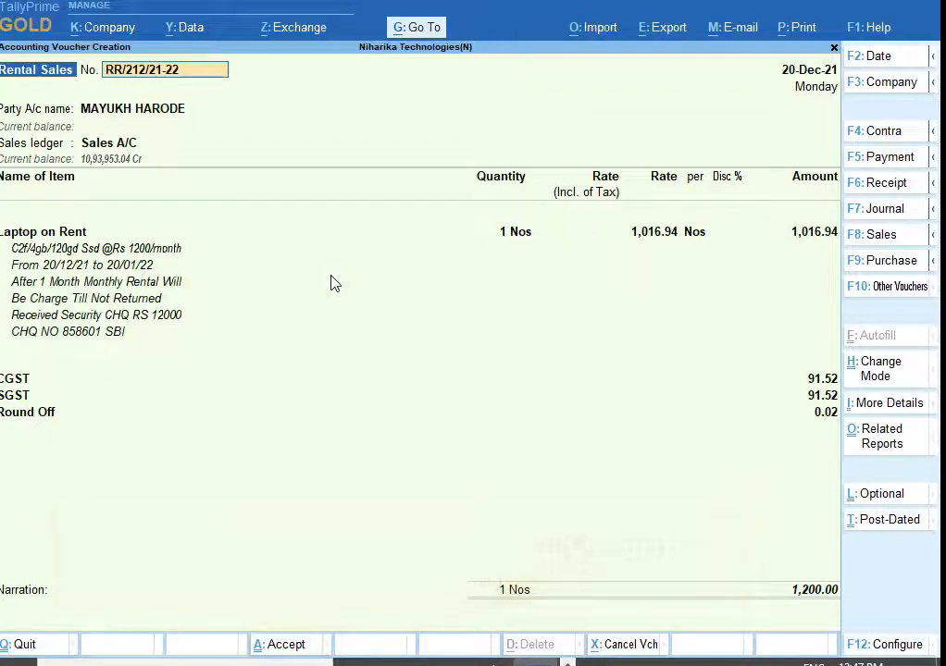
key("ctrl")
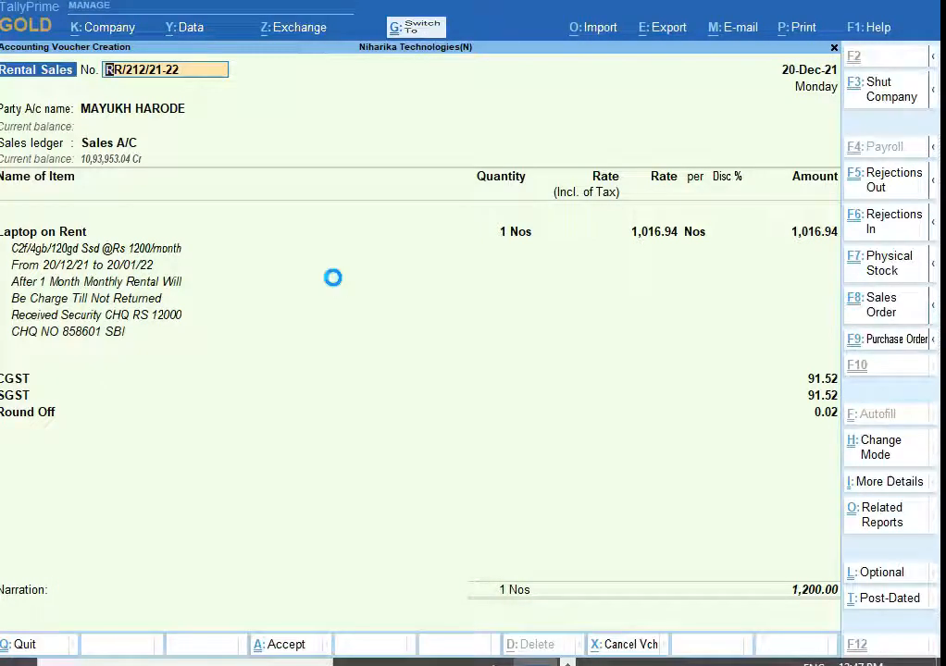
Open the GSTR-1 report and set its period to December 2021
left_click(414, 30)
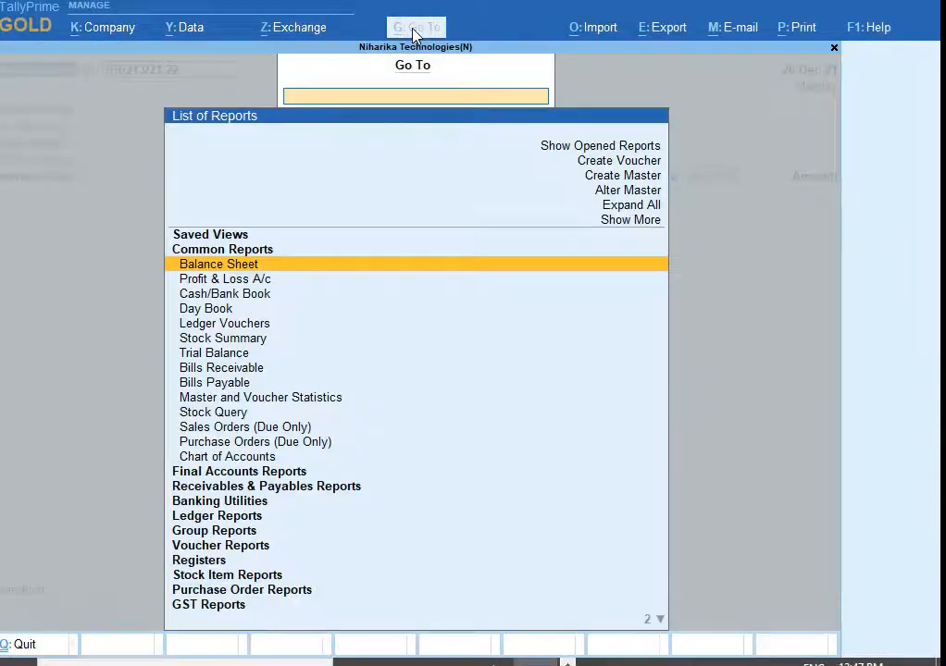
type("GST")
key("Down")
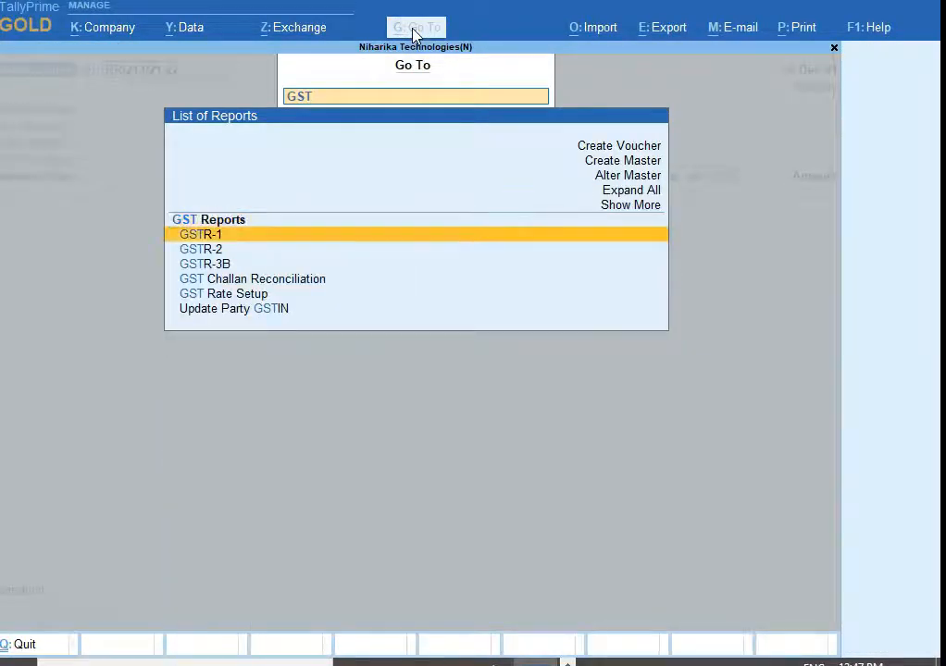
key("Return")
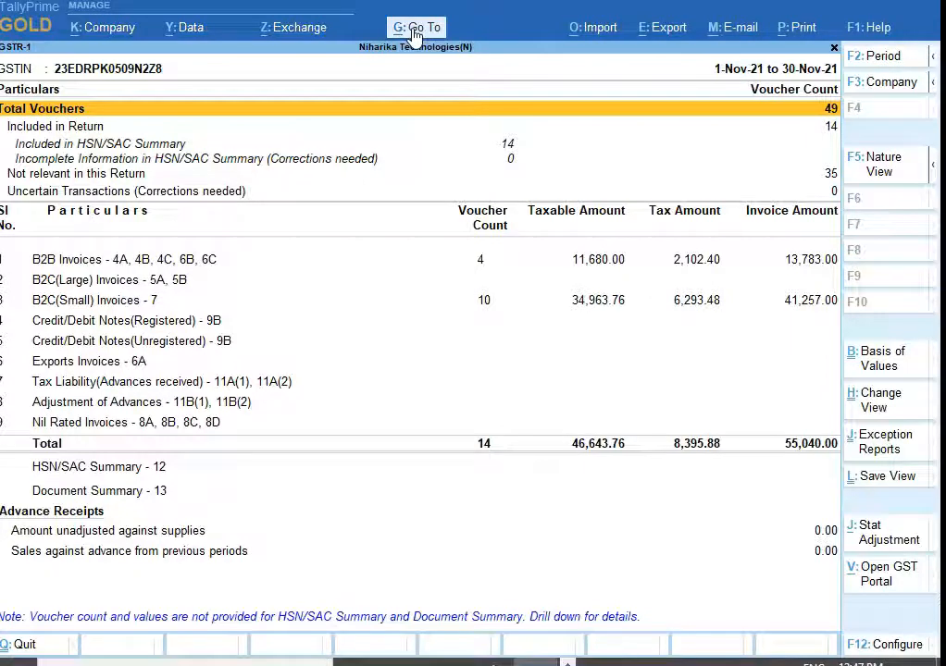
key("F2")
type("DEC21")
key("Return")
type("DEC")
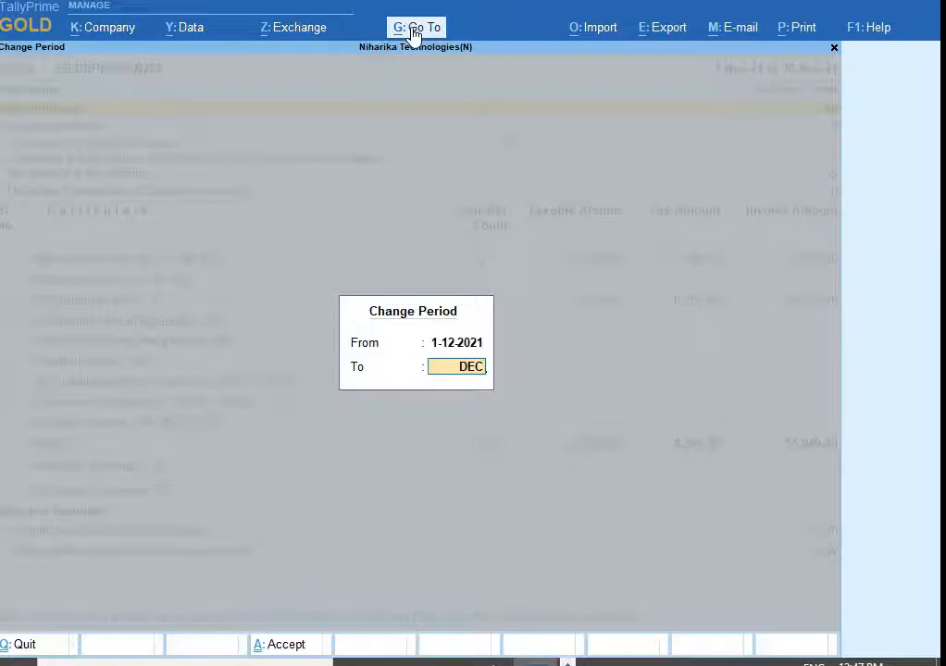
type("21")
key("Return")
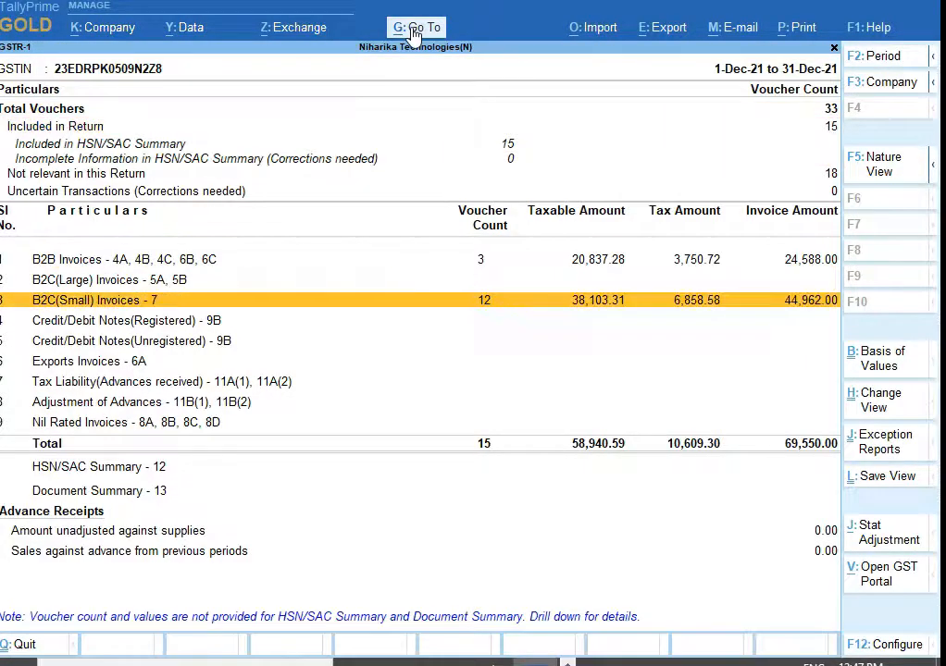
Drill into the B2C(Small) Invoices for Madhya Pradesh at 18 % and locate the rental customer's Rental Sales voucher
key("Return")
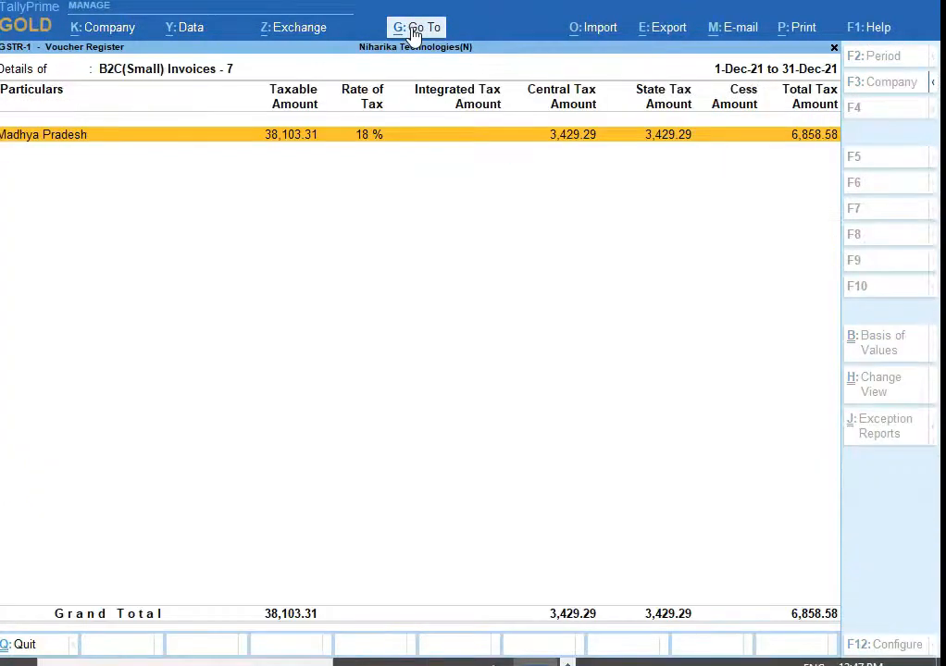
key("Return")
key("Down")
key("Down")
key("Down")
key("Down")
key("Down")
key("Down")
key("Down")
key("Down")
key("Down")
key("Down")
key("Down")
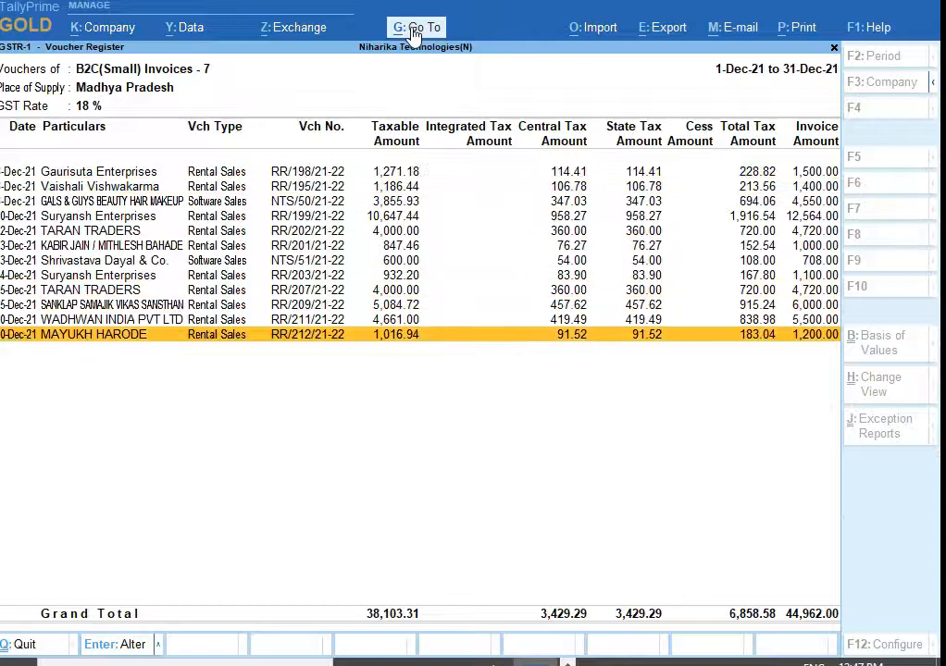